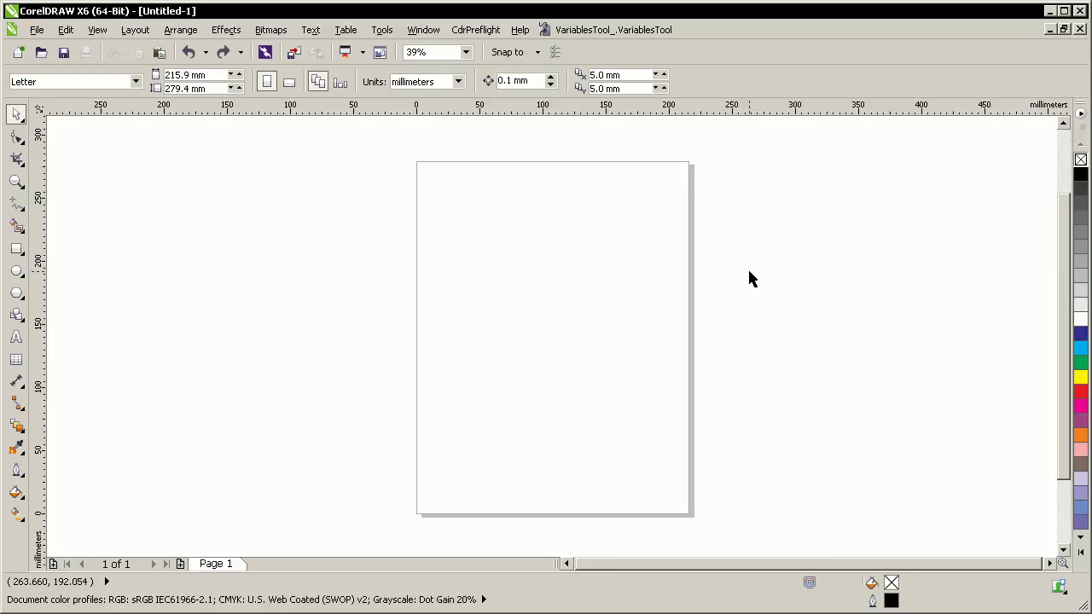
Switch the Letter page to landscape (279.4 × 215.9 mm) and hide the rulers.
{"action": "left_click", "coordinate": [290, 81]}
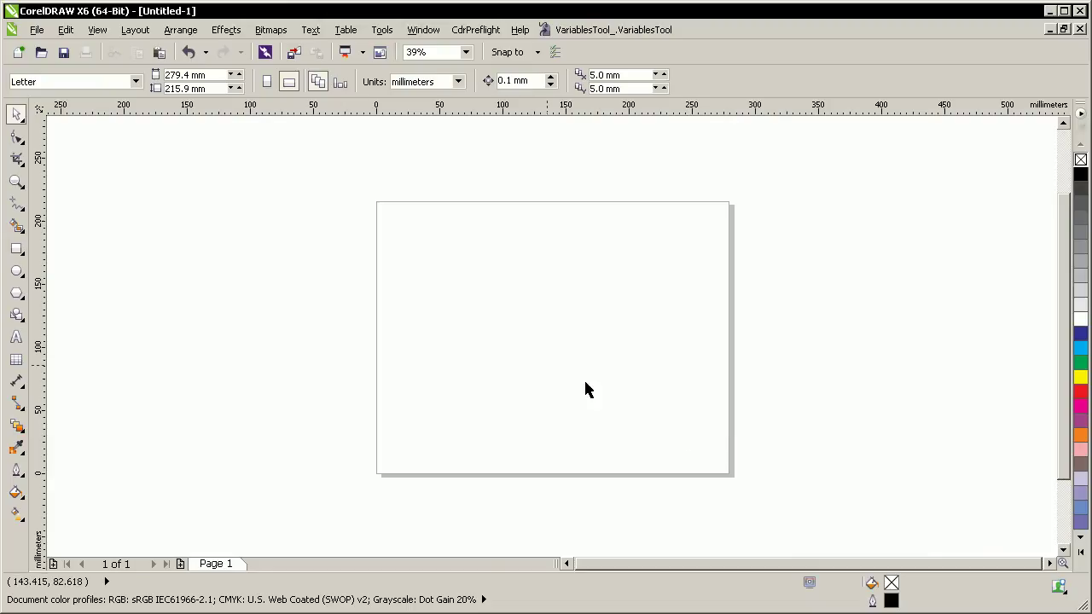
{"action": "left_click", "coordinate": [95, 30]}
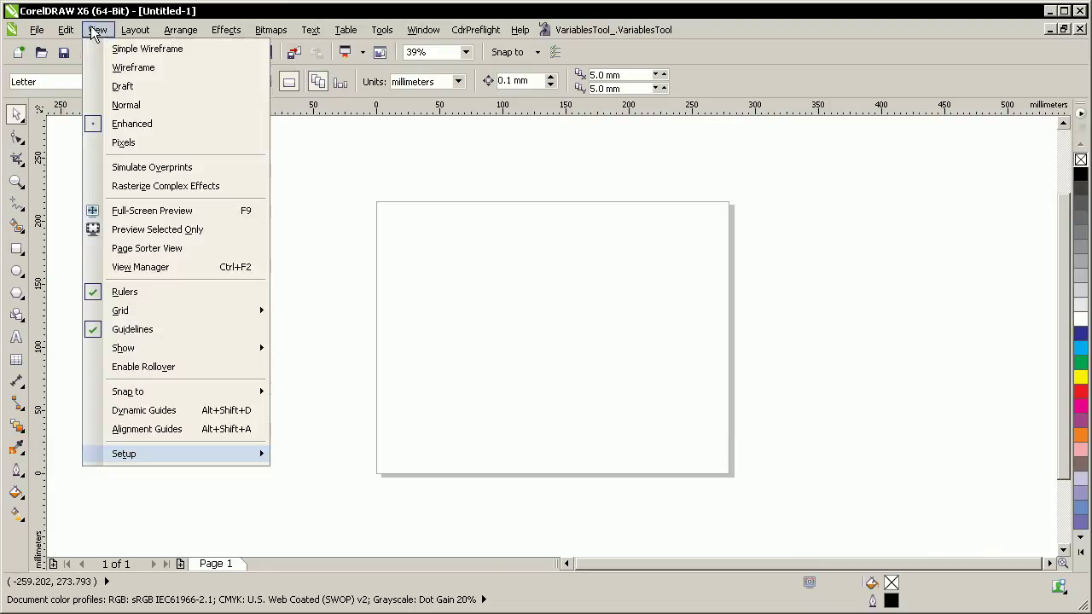
{"action": "left_click", "coordinate": [125, 293]}
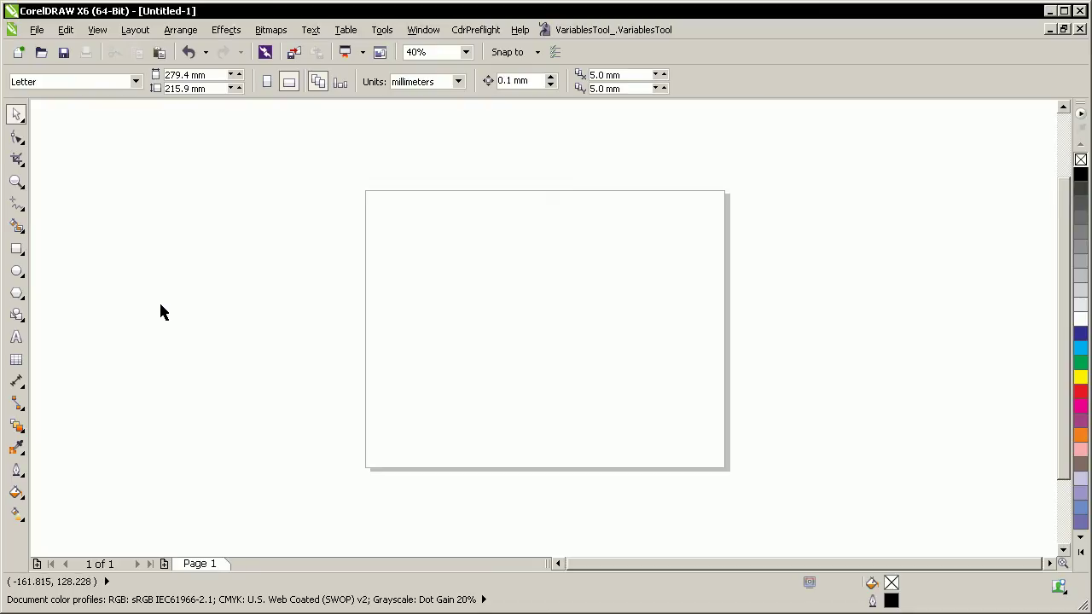
Drag out overlapping rectangles in a staggered diagonal cluster, then select all four.
{"action": "left_click", "coordinate": [16, 248]}
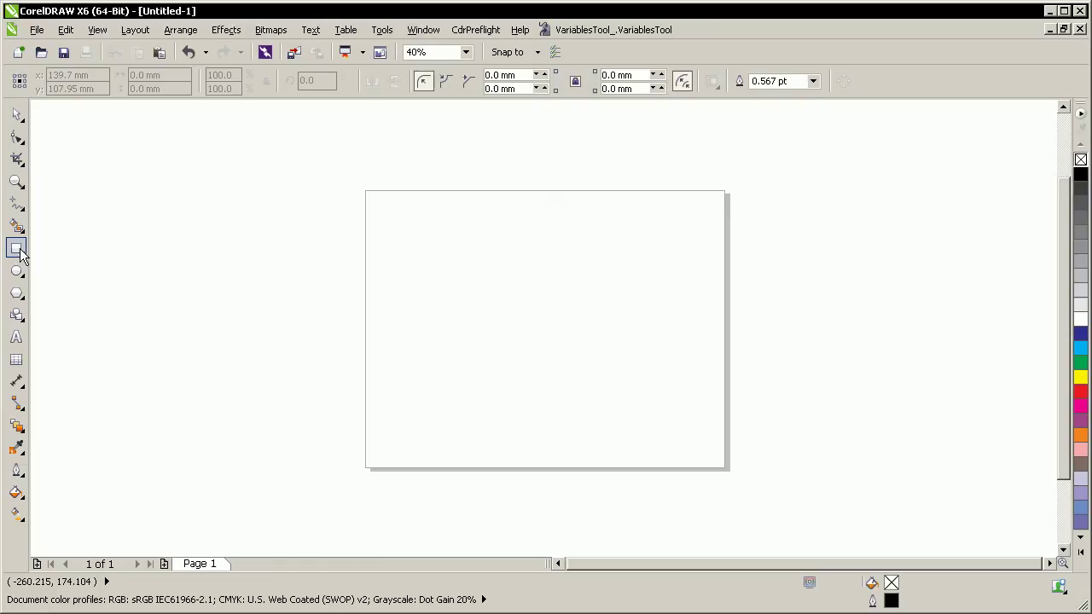
{"action": "left_click_drag", "start_coordinate": [400, 243], "coordinate": [533, 346]}
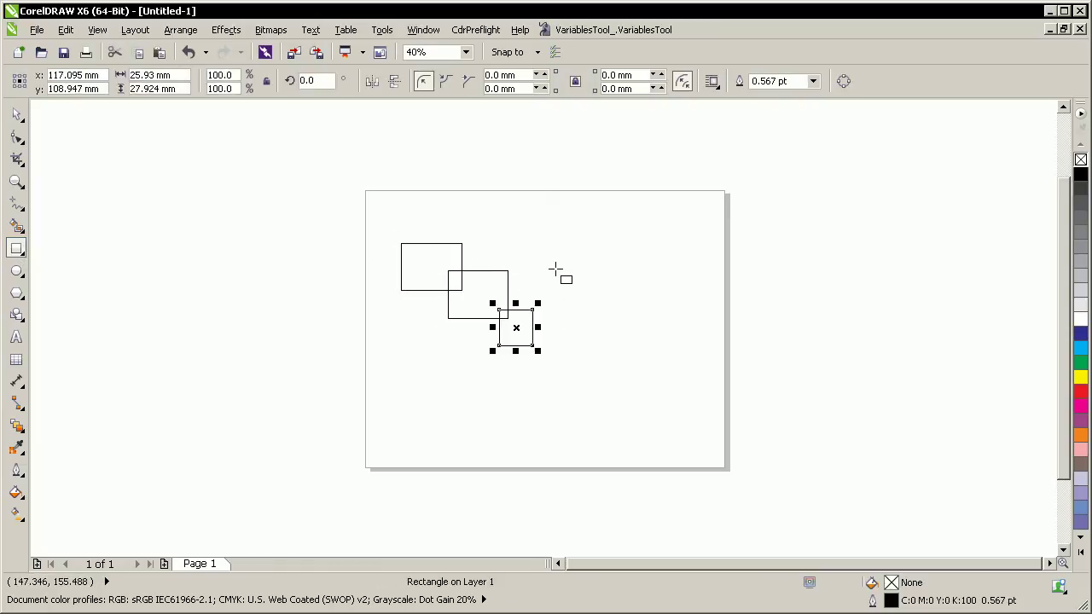
{"action": "mouse_move", "coordinate": [523, 241]}
{"action": "left_mouse_down"}
{"action": "mouse_move", "coordinate": [559, 294]}
{"action": "mouse_move", "coordinate": [520, 269]}
{"action": "left_mouse_up"}
{"action": "key", "text": "space"}
{"action": "left_click_drag", "start_coordinate": [357, 172], "coordinate": [593, 379]}
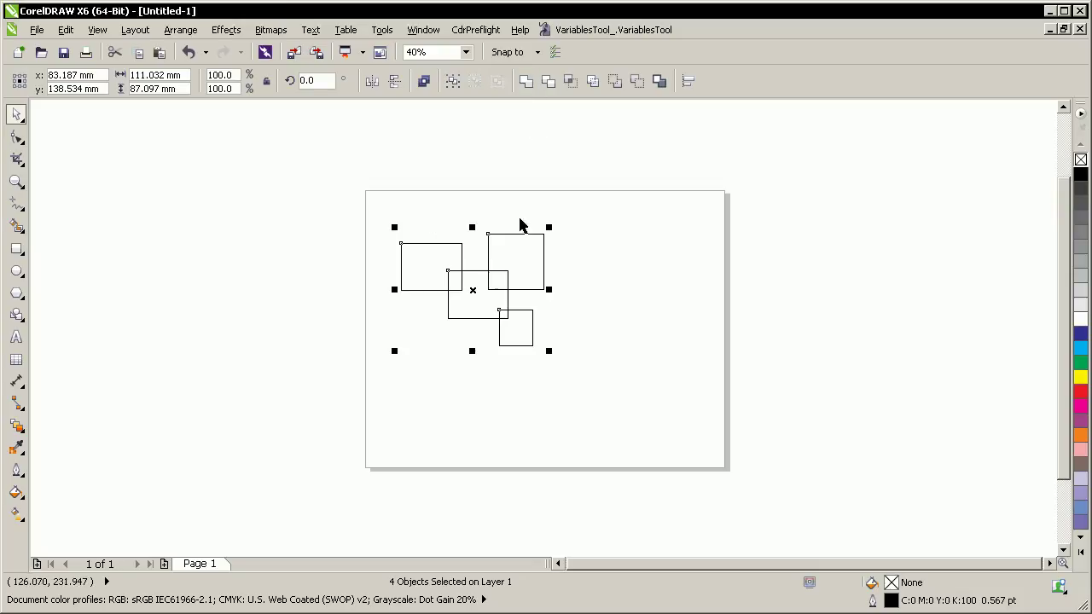
Weld the four rectangles into a single curve and reselect it.
{"action": "left_click", "coordinate": [526, 88]}
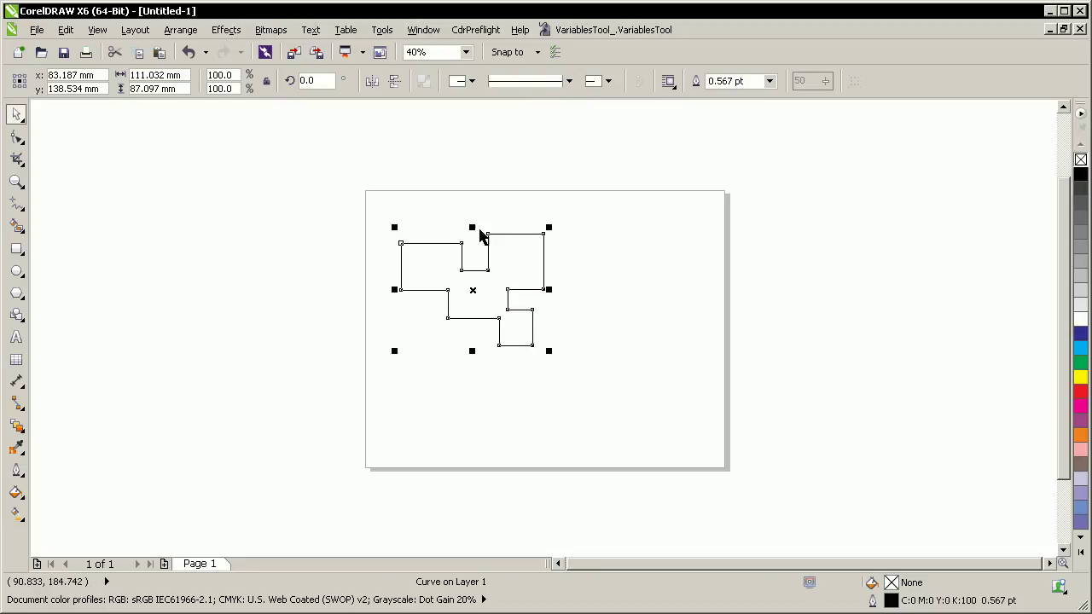
{"action": "left_click", "coordinate": [468, 384]}
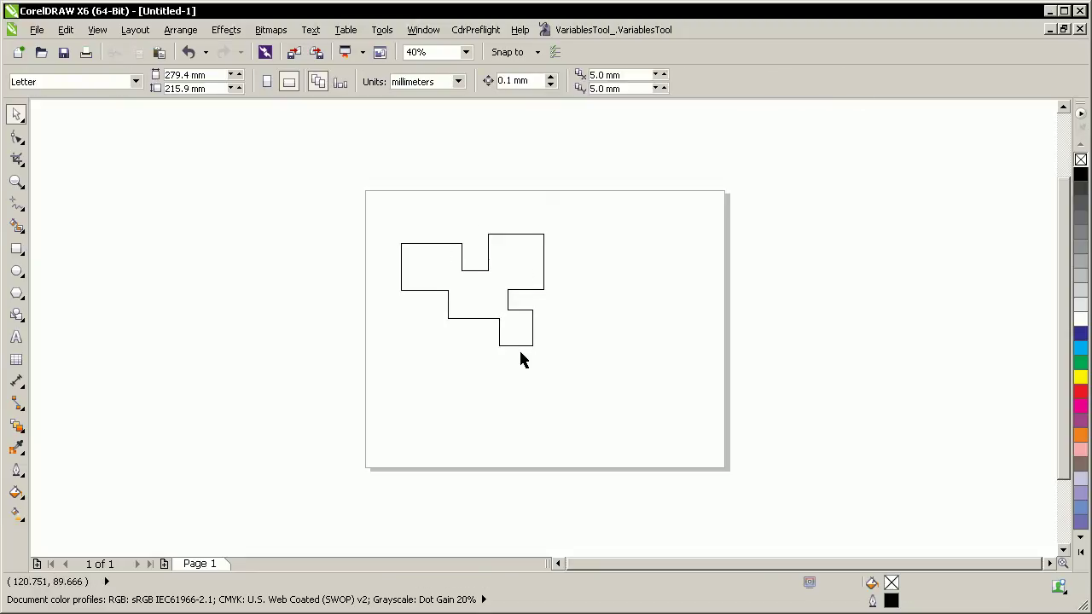
{"action": "left_click", "coordinate": [418, 243]}
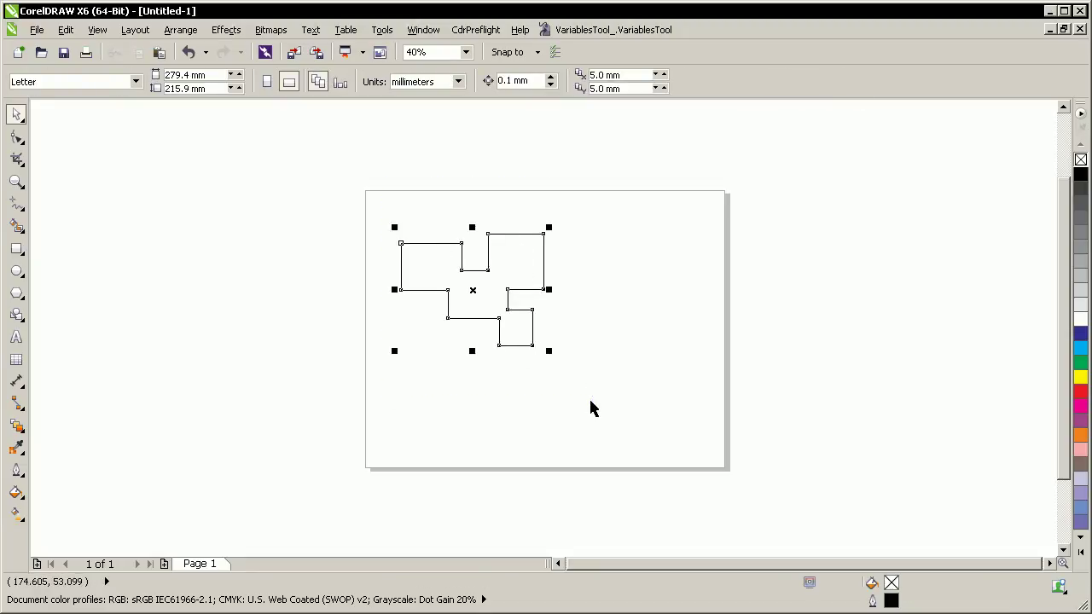
Fill the welded shape red and give it a 5 pt outline.
{"action": "left_click", "coordinate": [1080, 390]}
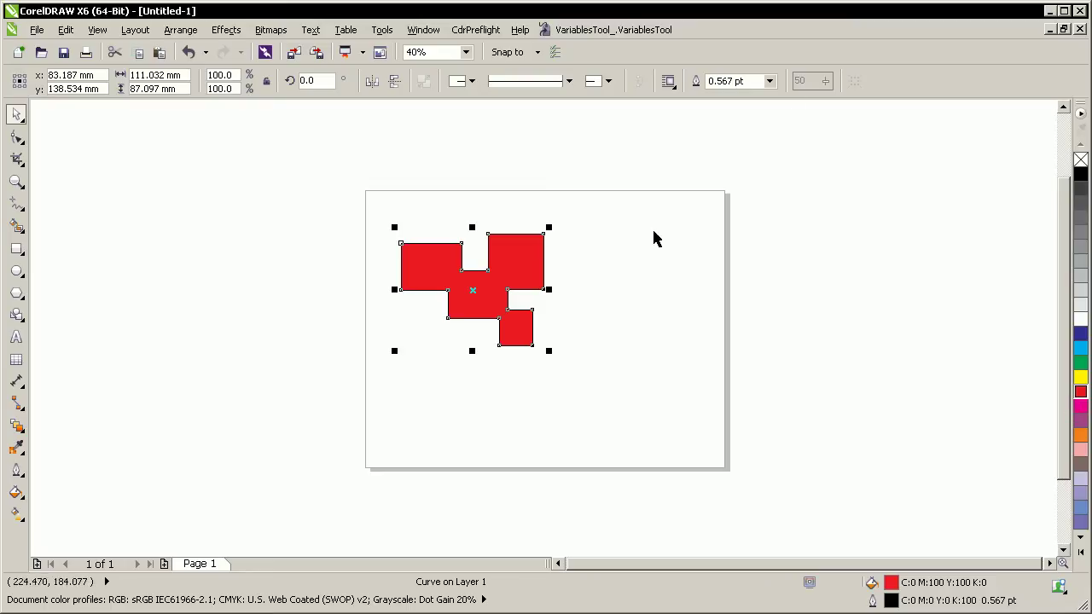
{"action": "left_click", "coordinate": [729, 81]}
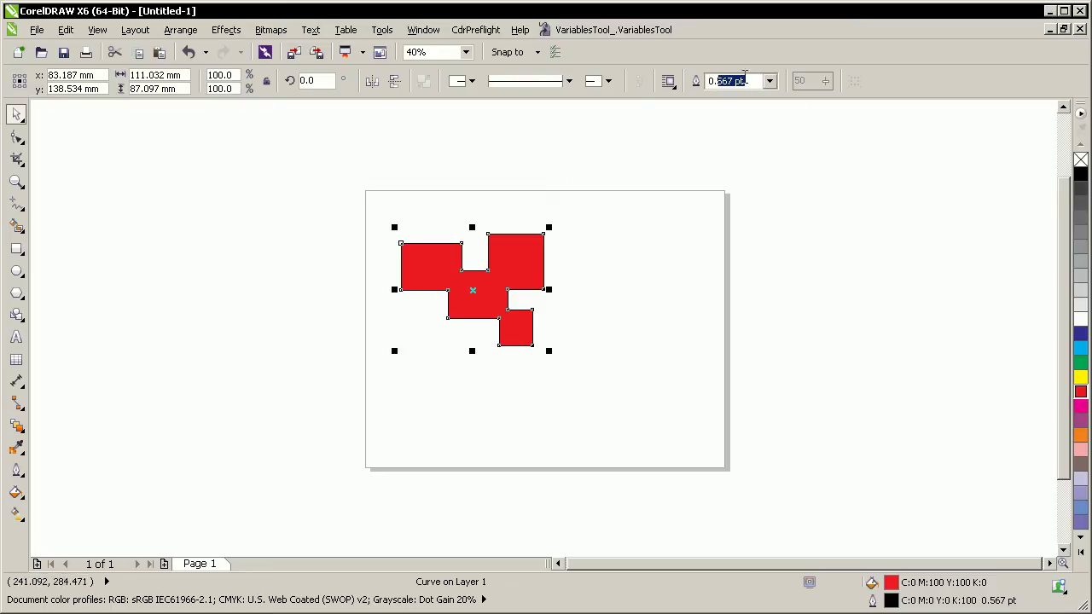
{"action": "type", "text": "5"}
{"action": "key", "text": "Return"}
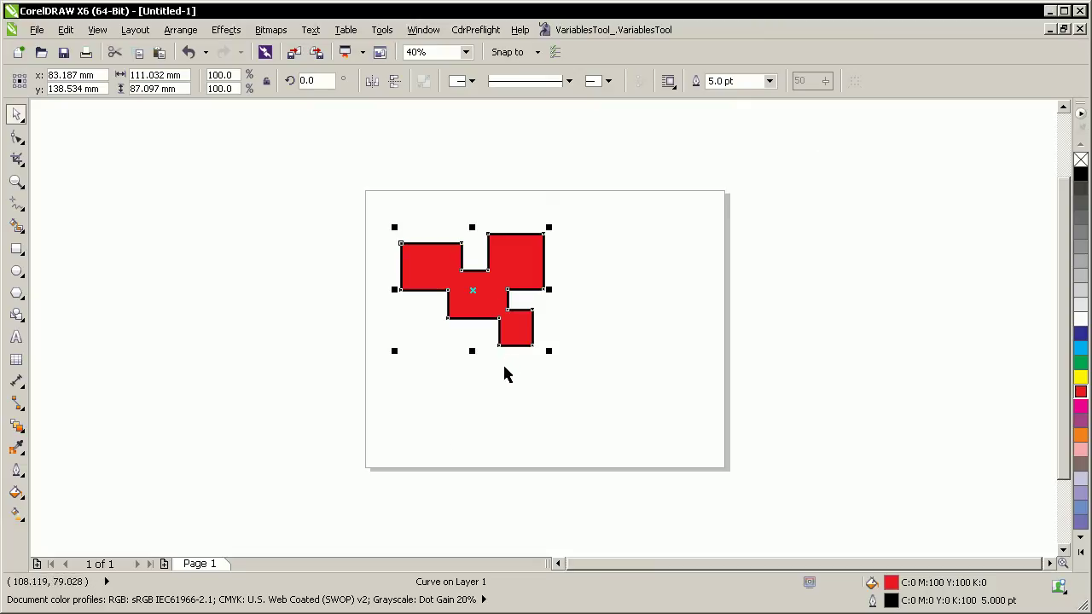
Zoom to the red shape and recolour its 5 pt outline dark blue.
{"action": "key", "text": "shift+F2"}
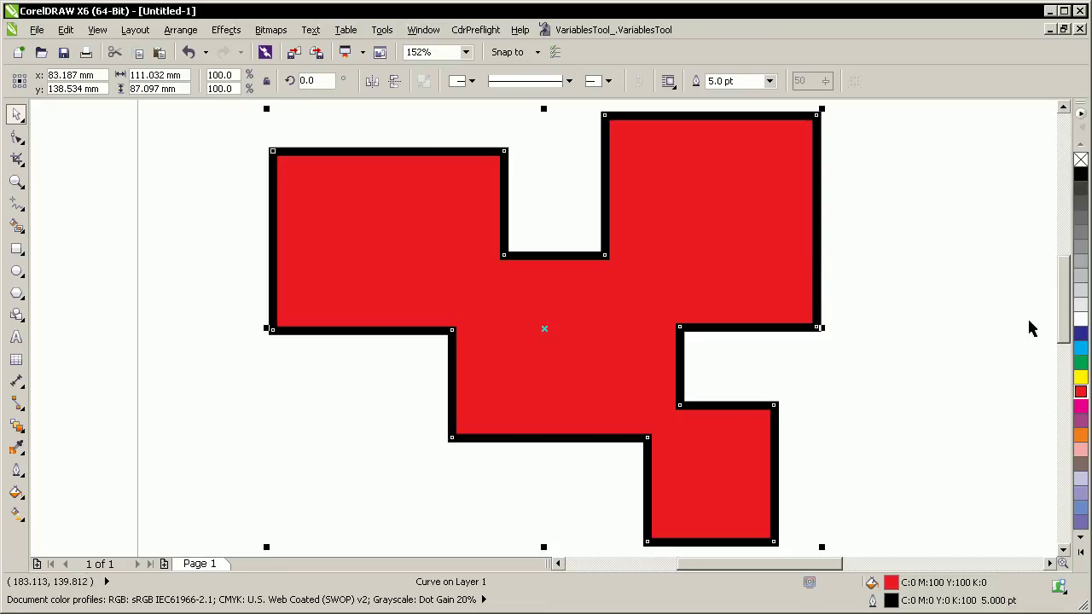
{"action": "right_click", "coordinate": [1080, 367]}
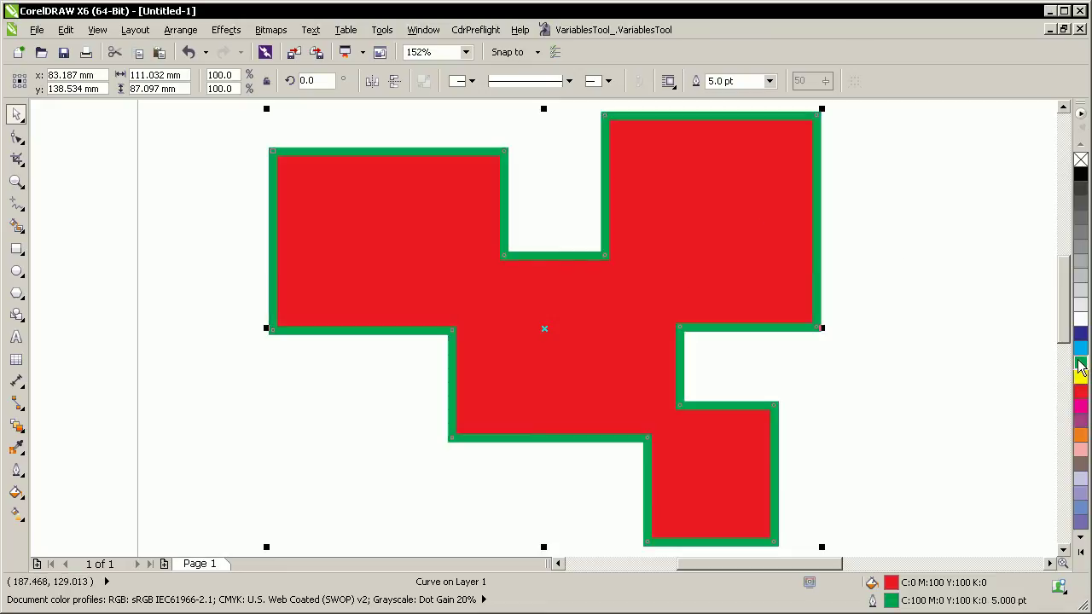
{"action": "right_click", "coordinate": [1080, 333]}
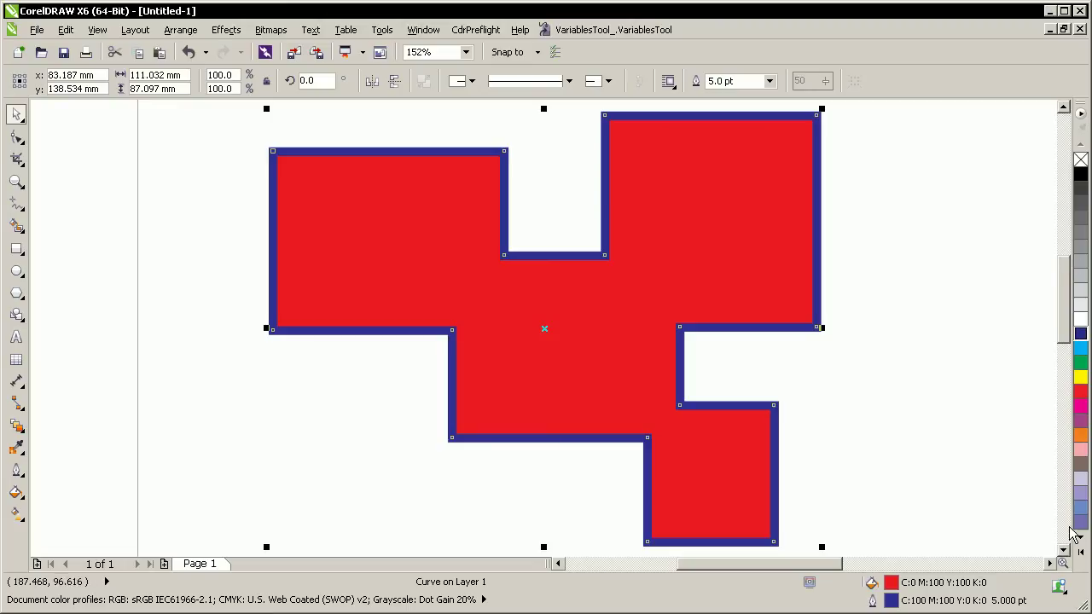
{"action": "left_click", "coordinate": [1080, 538]}
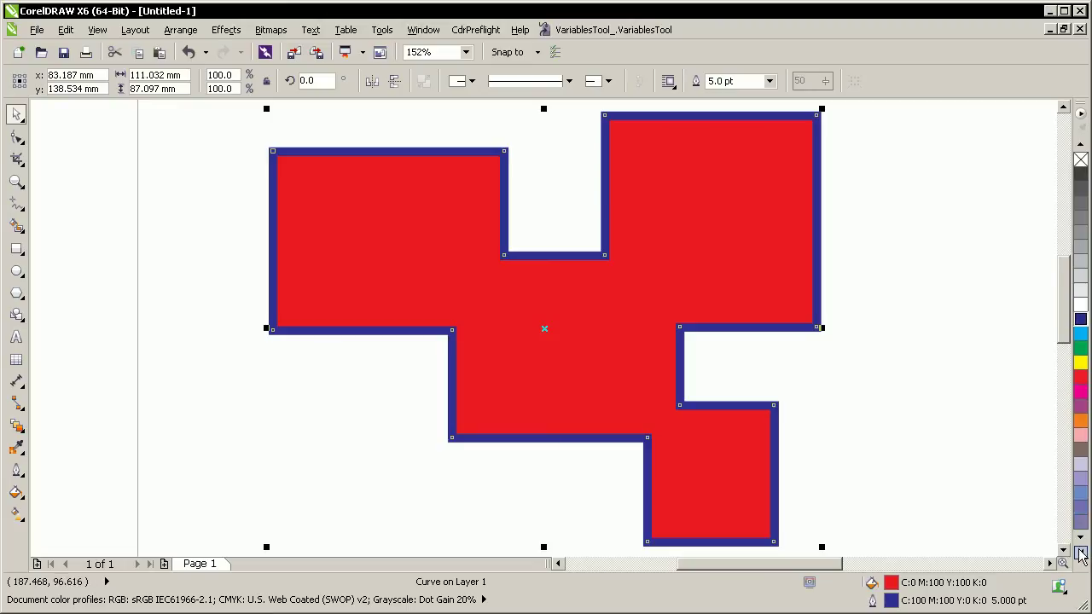
{"action": "left_click", "coordinate": [1081, 551]}
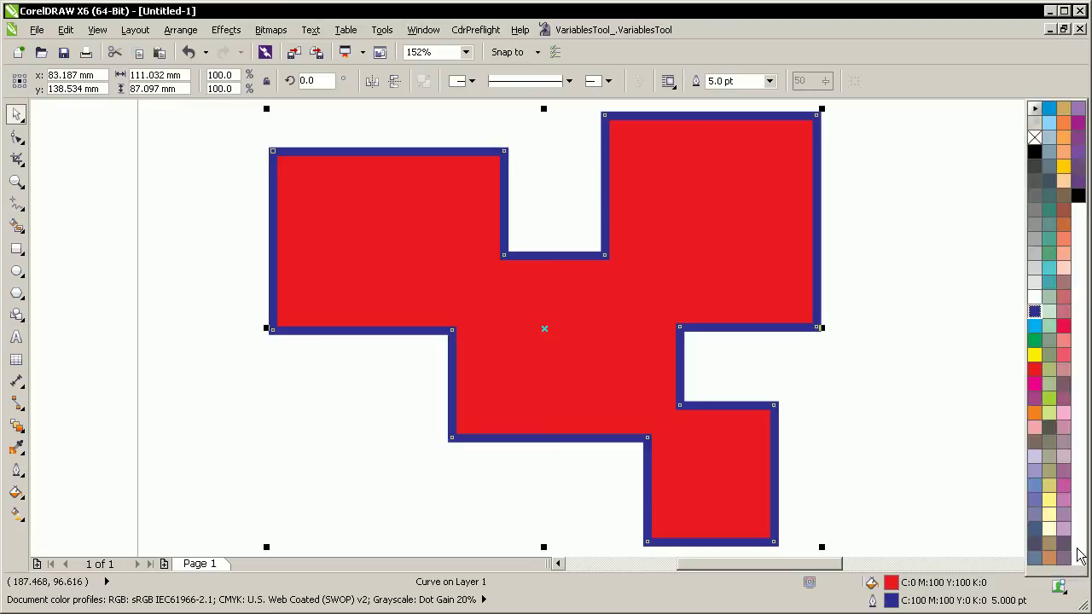
{"action": "left_click", "coordinate": [951, 345]}
Draw a 49 mm circle and centre it over the red shape's top-right corner.
{"action": "scroll", "coordinate": [420, 369], "scroll_direction": "down", "scroll_amount": 2}
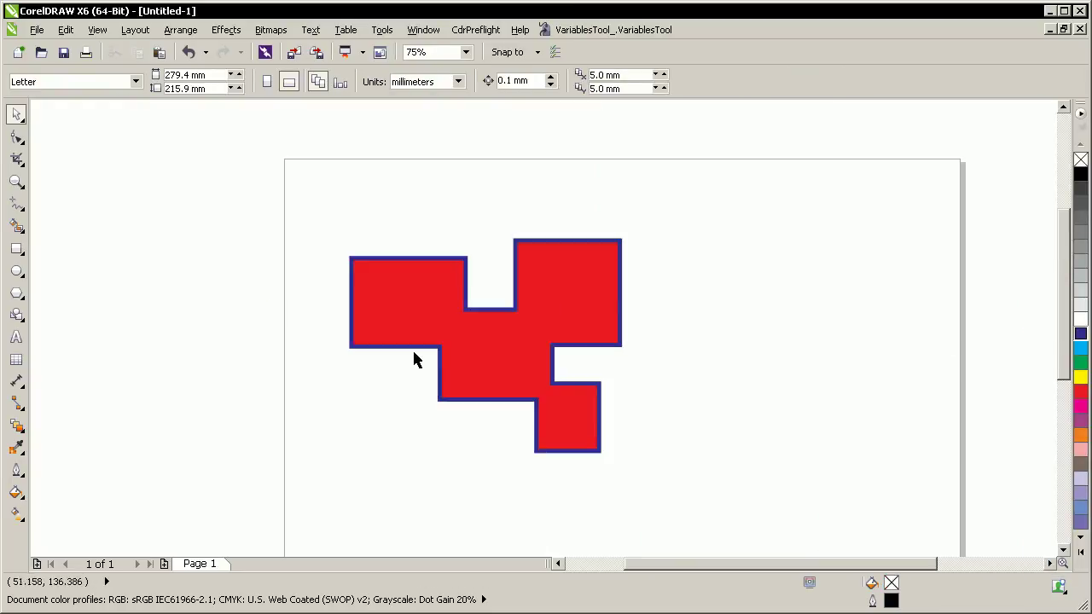
{"action": "left_click", "coordinate": [16, 270]}
{"action": "left_click_drag", "start_coordinate": [683, 303], "coordinate": [810, 431]}
{"action": "key", "text": "space"}
{"action": "left_click_drag", "start_coordinate": [752, 372], "coordinate": [626, 249]}
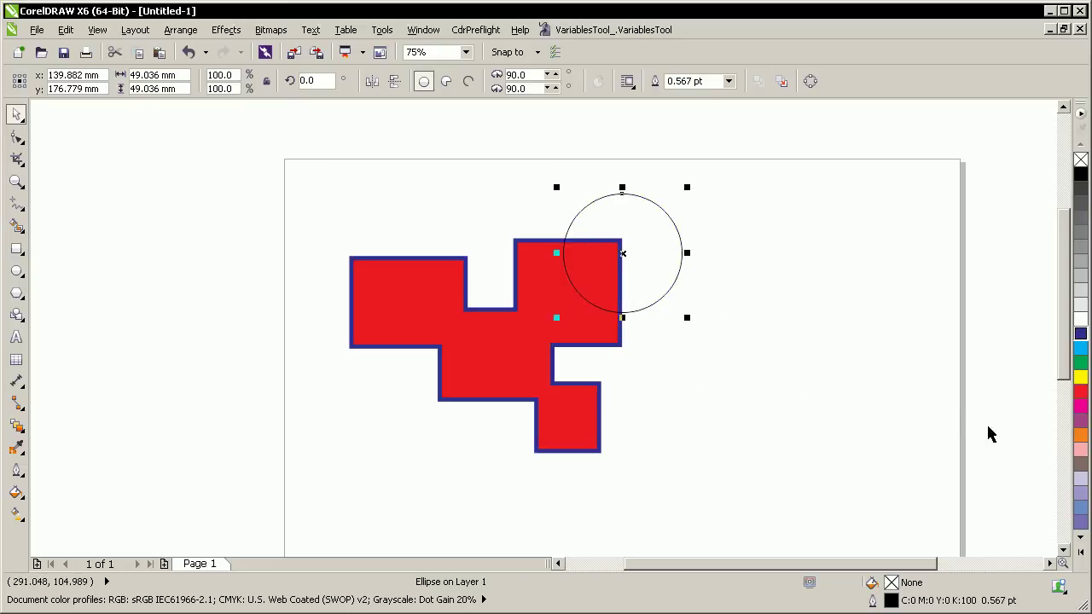
{"action": "mouse_move", "coordinate": [655, 251]}
{"action": "left_mouse_down"}
{"action": "mouse_move", "coordinate": [646, 247]}
{"action": "mouse_move", "coordinate": [705, 246]}
{"action": "mouse_move", "coordinate": [638, 252]}
{"action": "left_mouse_up"}
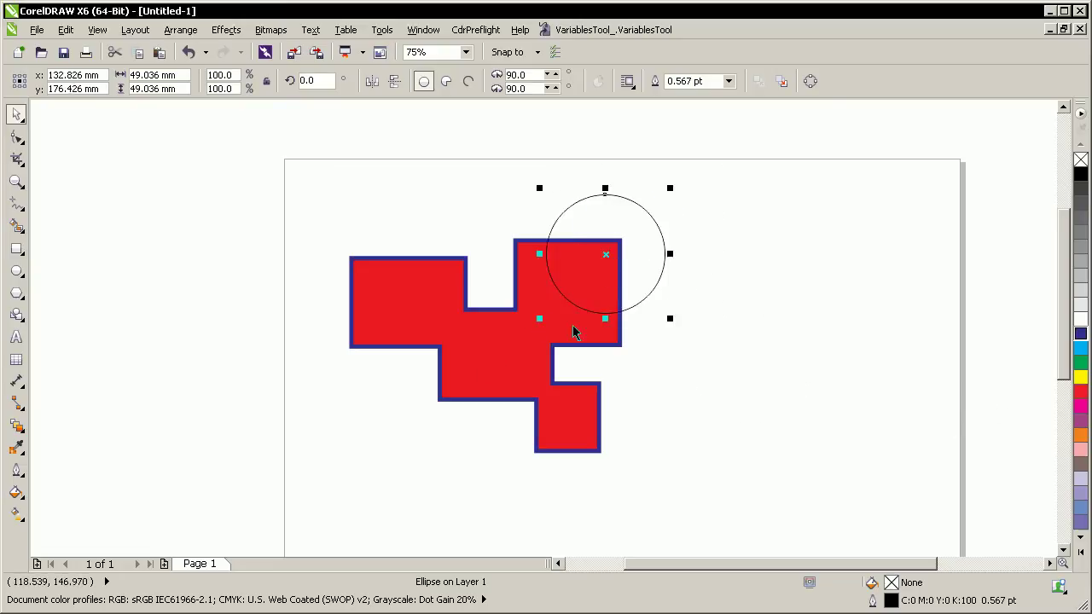
{"action": "left_click", "coordinate": [700, 317]}
{"action": "left_click", "coordinate": [642, 293]}
Trim a round notch from the red shape with the circle, then move the circle aside.
{"action": "left_click", "coordinate": [511, 364], "text": "shift"}
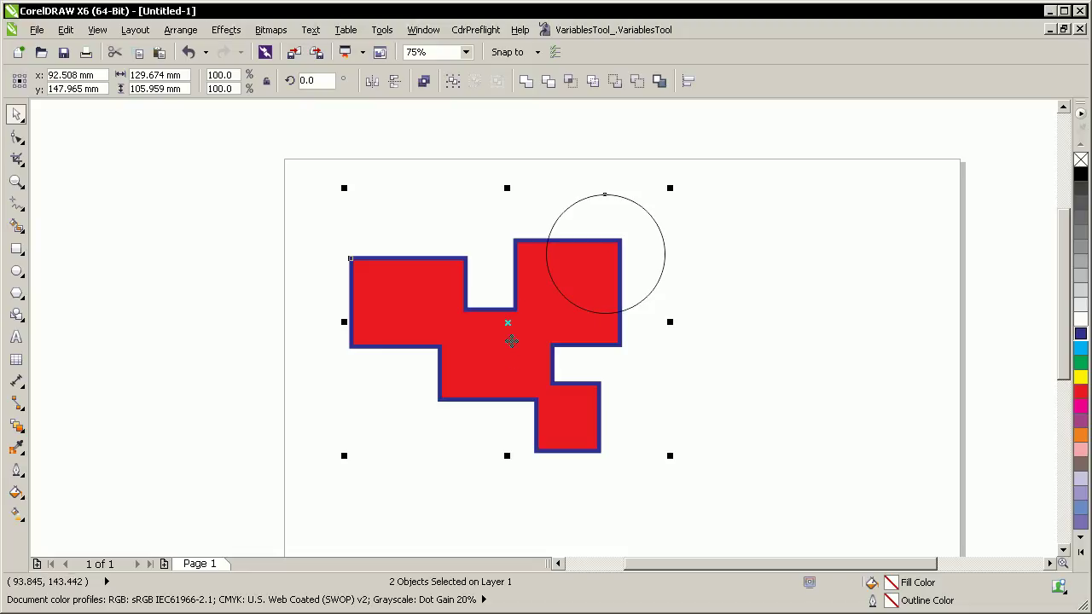
{"action": "left_click", "coordinate": [549, 83]}
{"action": "left_click", "coordinate": [542, 161]}
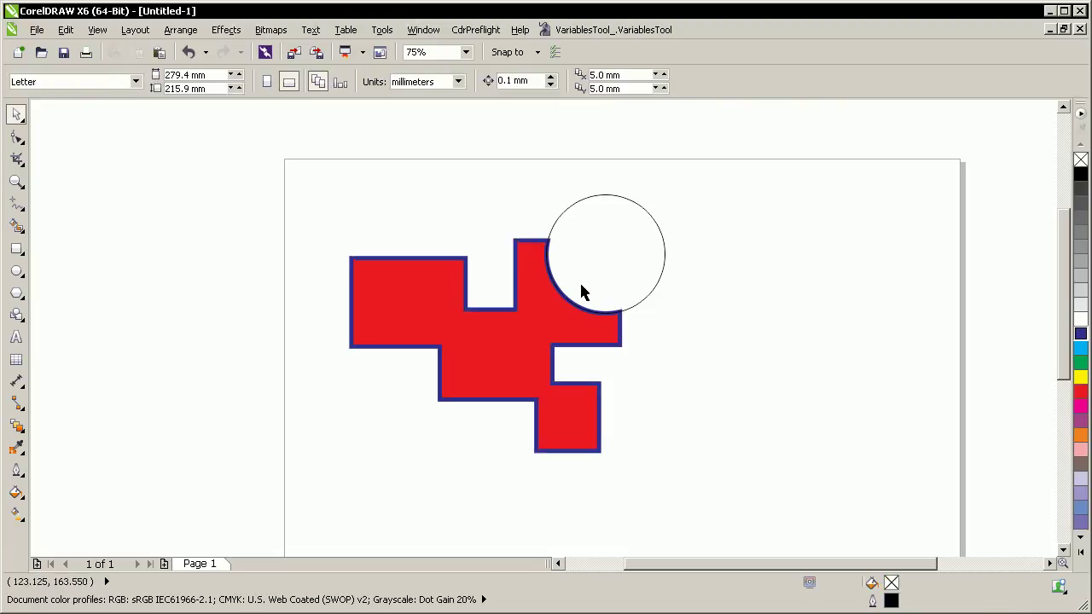
{"action": "left_click_drag", "start_coordinate": [580, 285], "coordinate": [656, 269]}
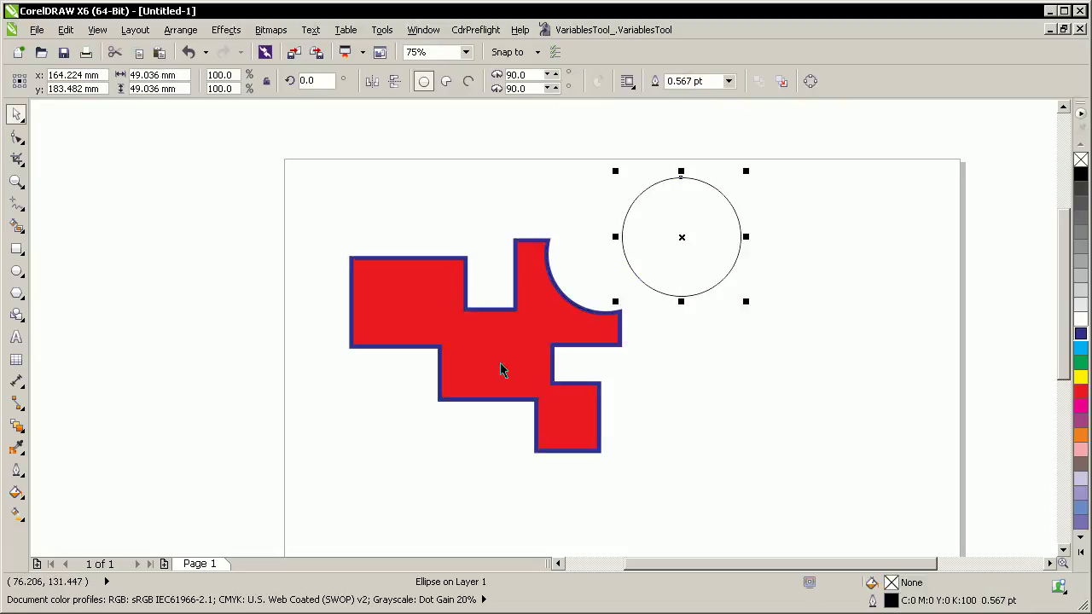
Intersect the circle with the red shape's lower-left step to create an overlap piece.
{"action": "left_click_drag", "start_coordinate": [693, 258], "coordinate": [429, 397]}
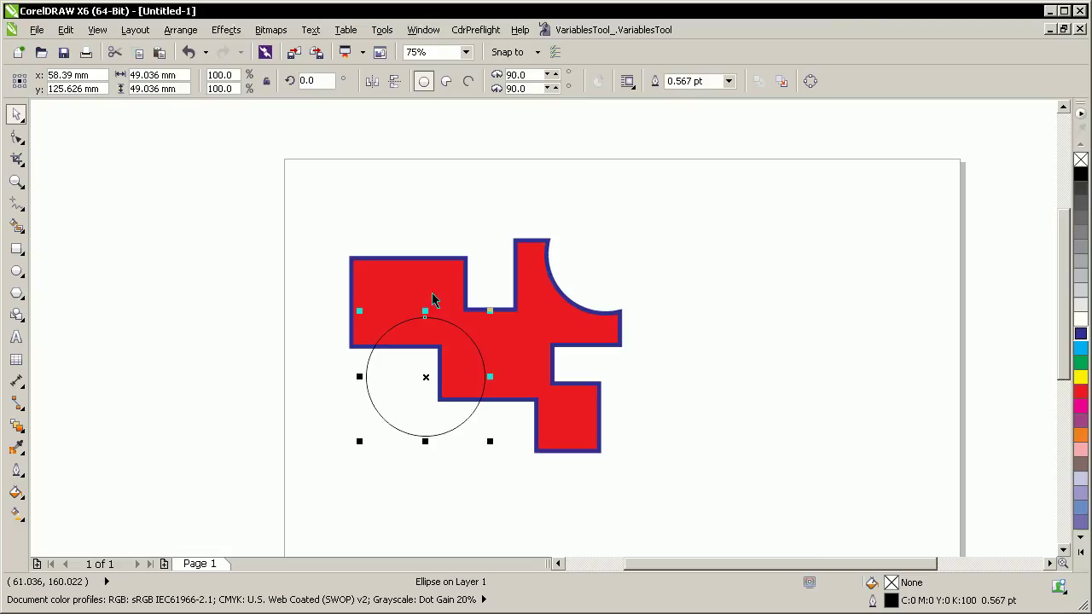
{"action": "left_click", "coordinate": [420, 294], "text": "shift"}
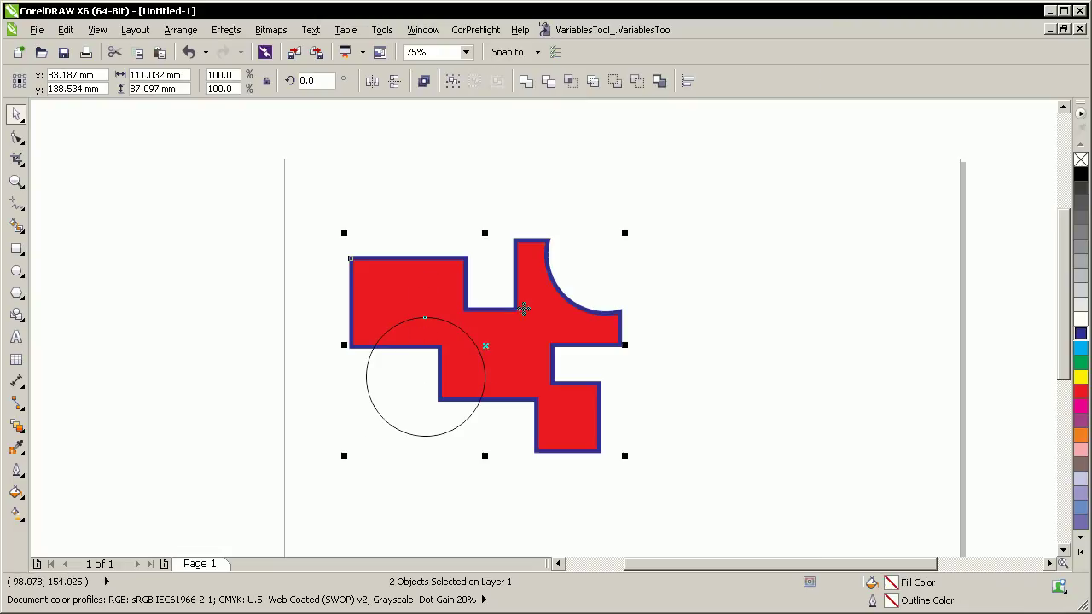
{"action": "left_click", "coordinate": [570, 82]}
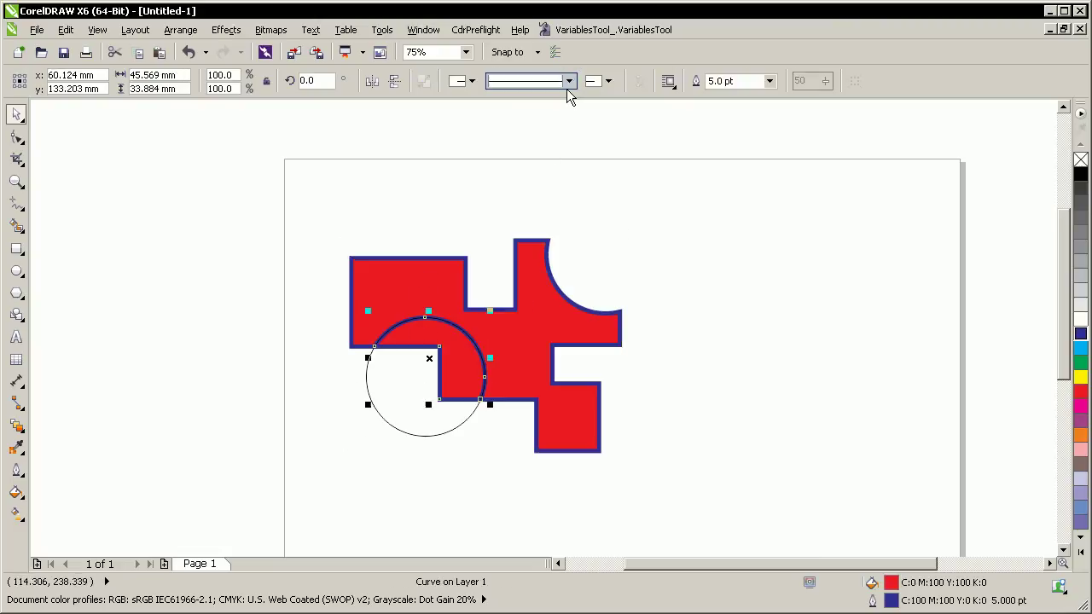
{"action": "left_click", "coordinate": [603, 147]}
Pull the overlap wedge out, then delete all three shapes from the page.
{"action": "left_click", "coordinate": [431, 431]}
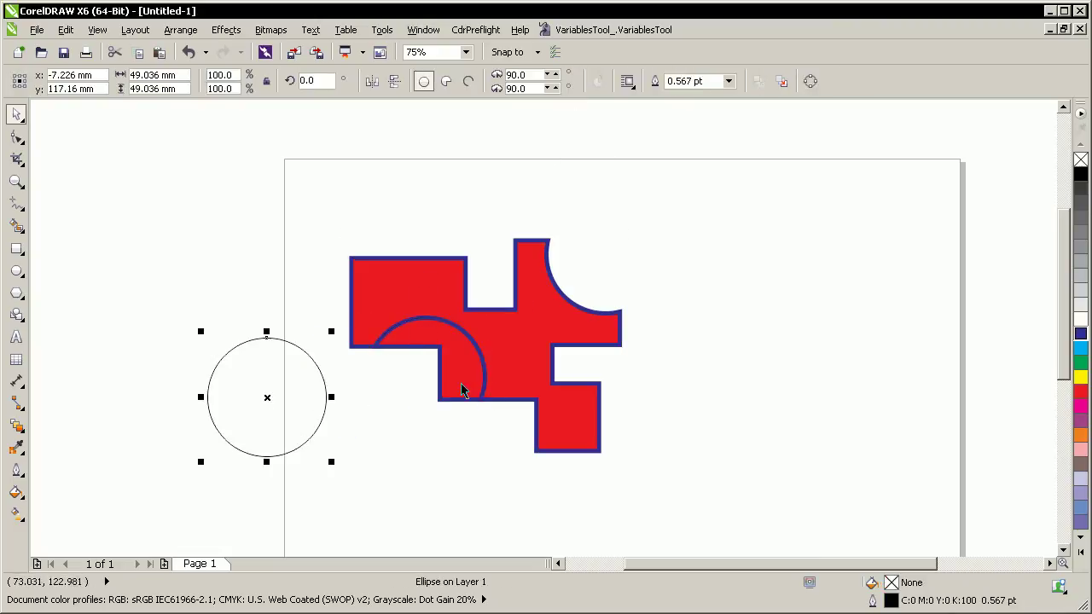
{"action": "left_click_drag", "start_coordinate": [461, 383], "coordinate": [430, 465]}
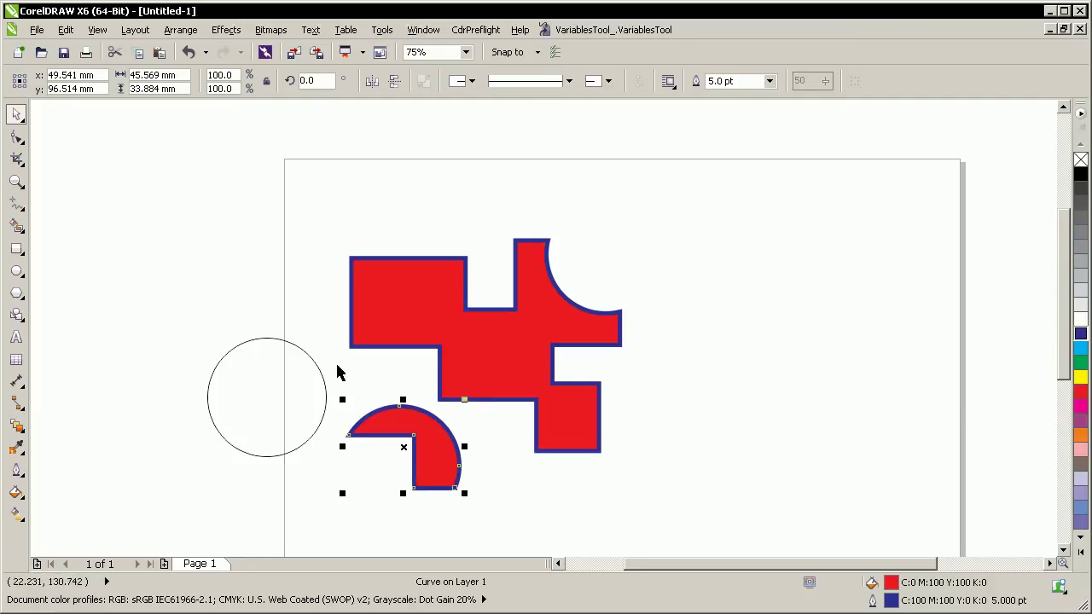
{"action": "left_click_drag", "start_coordinate": [955, 175], "coordinate": [205, 503]}
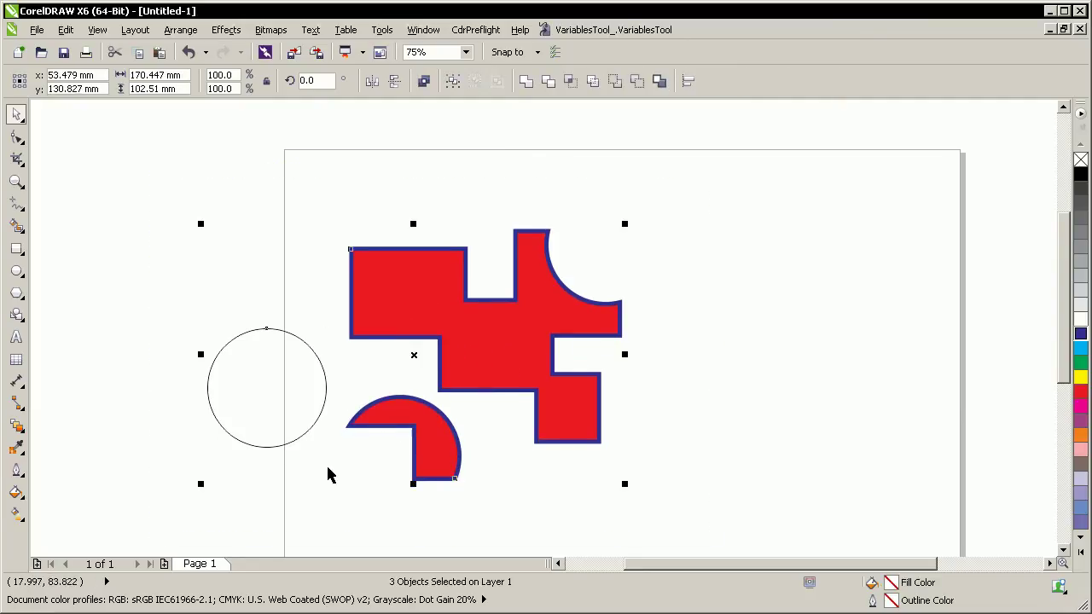
{"action": "key", "text": "Delete"}
Type 'BOB's Gardening Supplies' as Arial 24 pt text and shift it lower right.
{"action": "key", "text": "F8"}
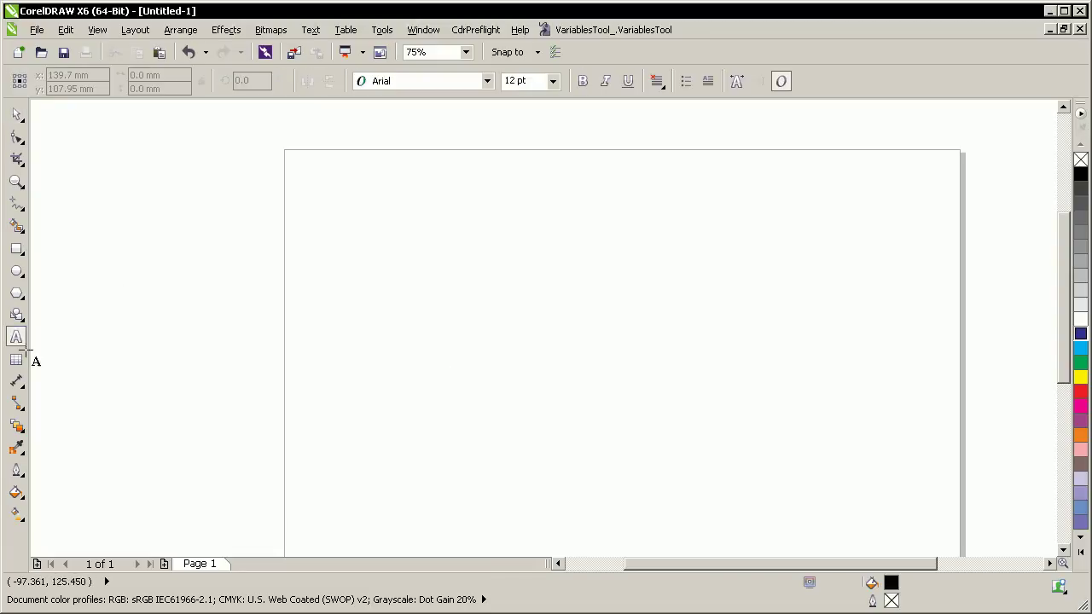
{"action": "left_click", "coordinate": [368, 224]}
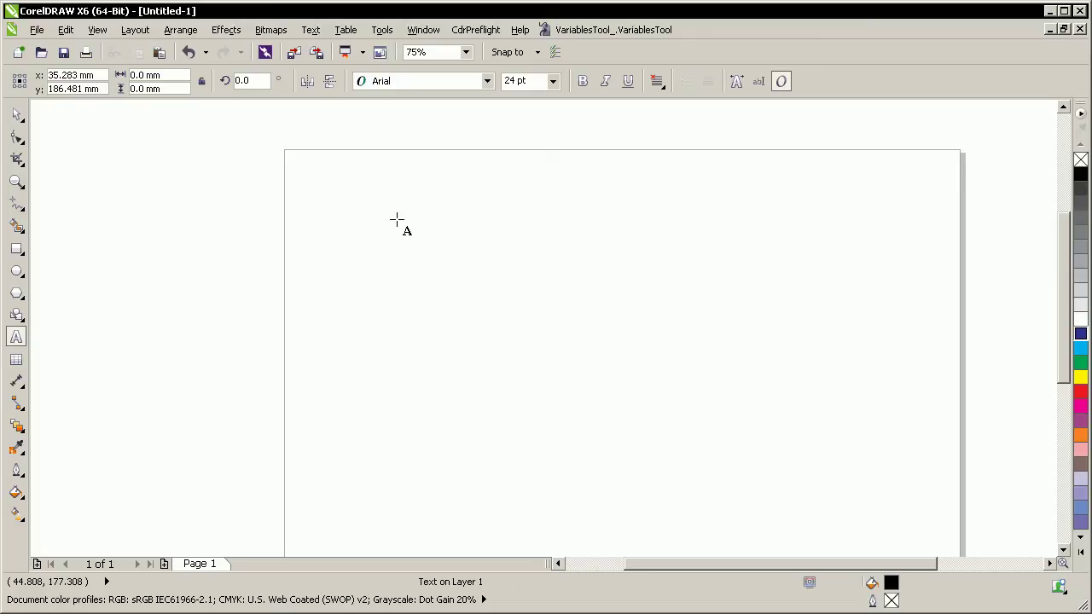
{"action": "type", "text": "BOB"}
{"action": "type", "text": "'s "}
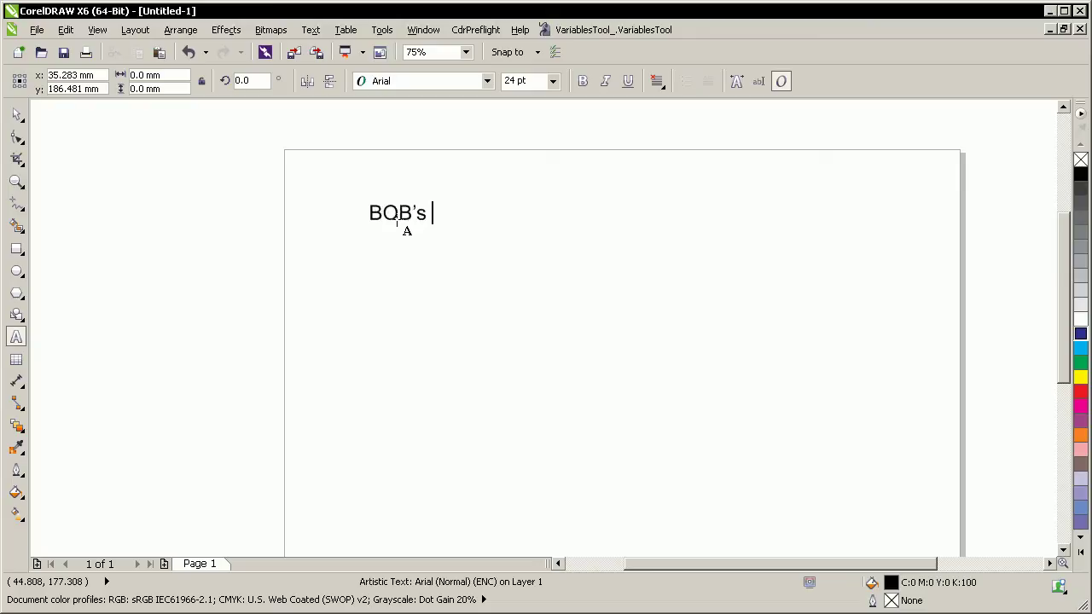
{"action": "type", "text": "Gardening Sup"}
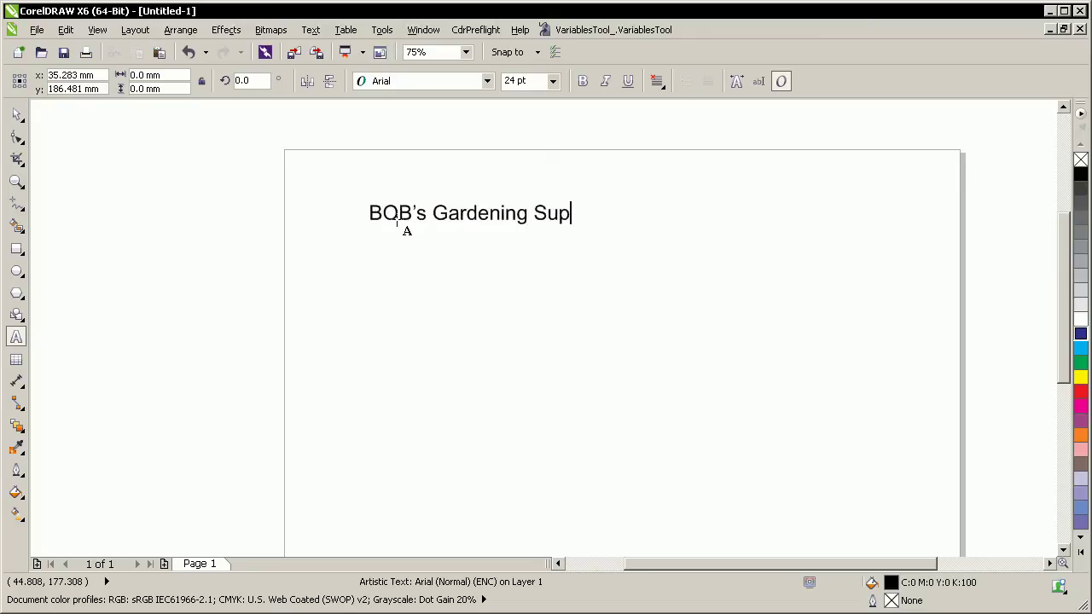
{"action": "type", "text": "plies"}
{"action": "key", "text": "ctrl+space"}
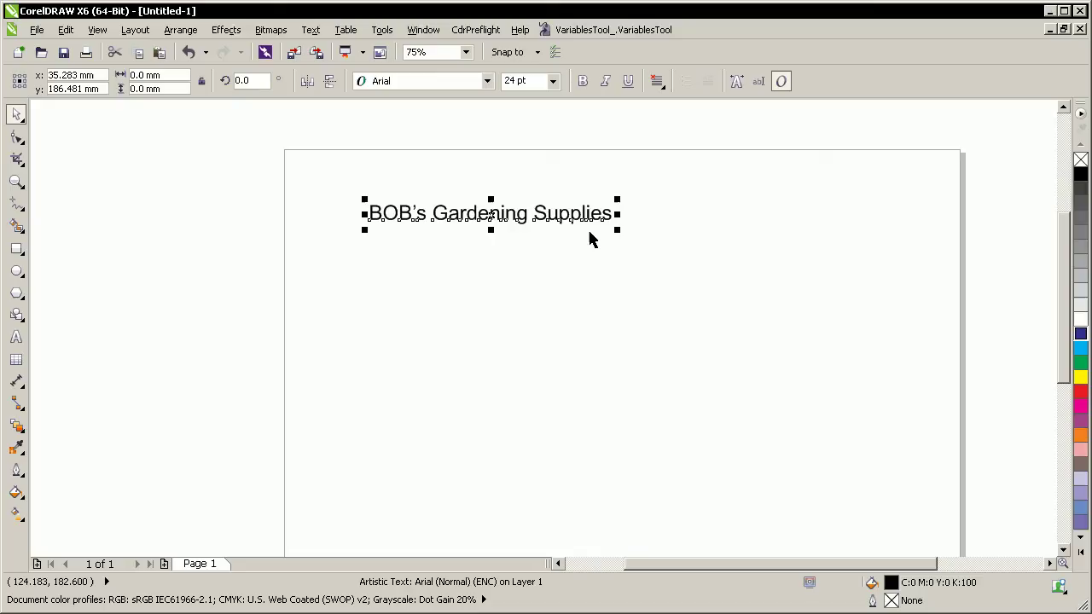
{"action": "left_click_drag", "start_coordinate": [577, 219], "coordinate": [619, 337]}
Enlarge the headline to about 40 pt and set it in Compacta Blk BT.
{"action": "left_click", "coordinate": [446, 80]}
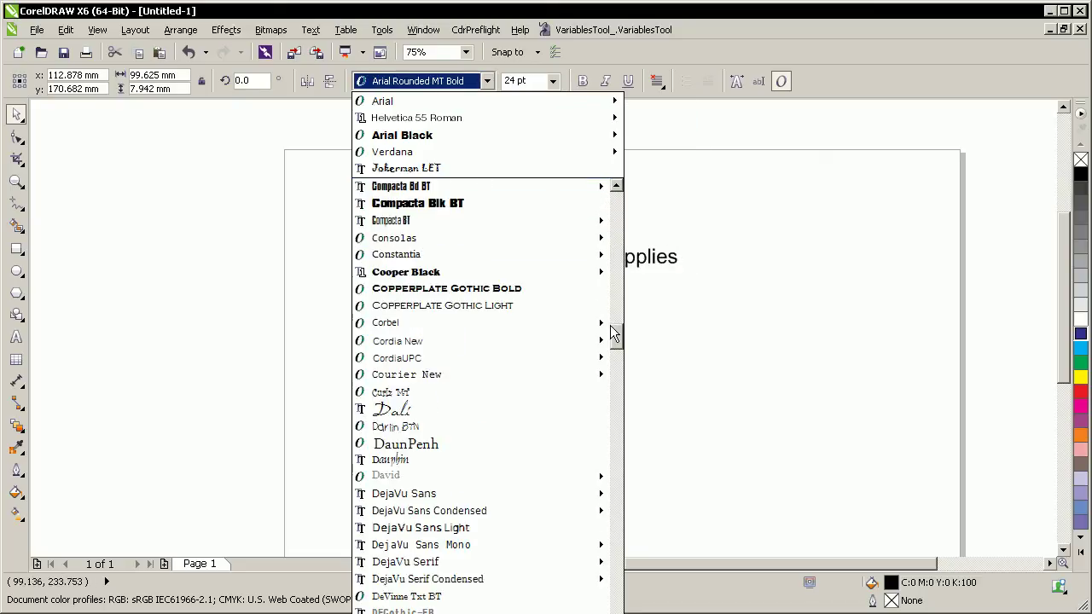
{"action": "left_click", "coordinate": [529, 273]}
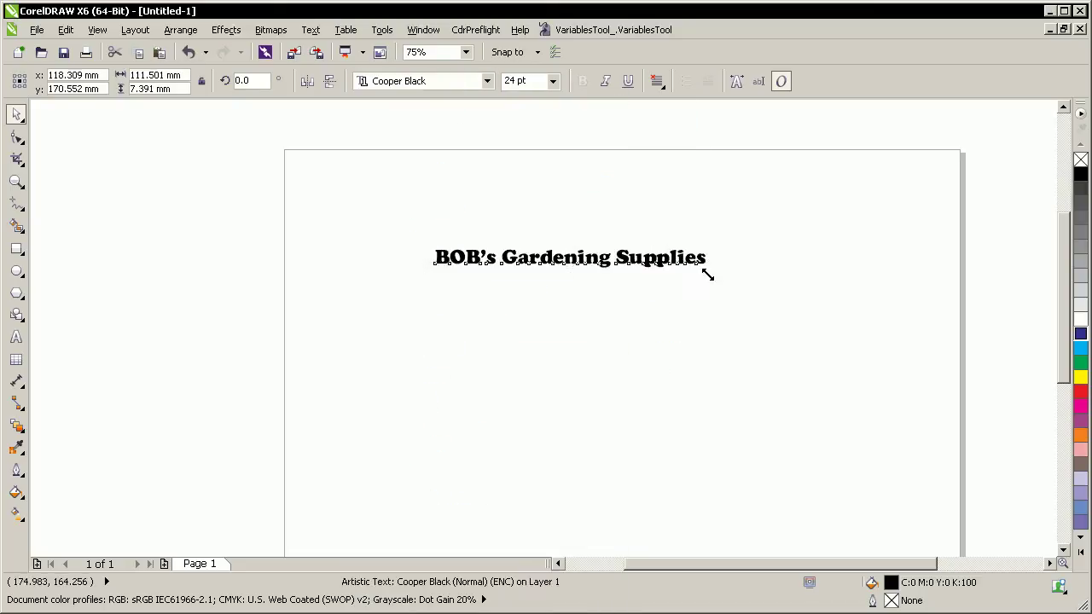
{"action": "left_click_drag", "start_coordinate": [707, 273], "coordinate": [883, 275]}
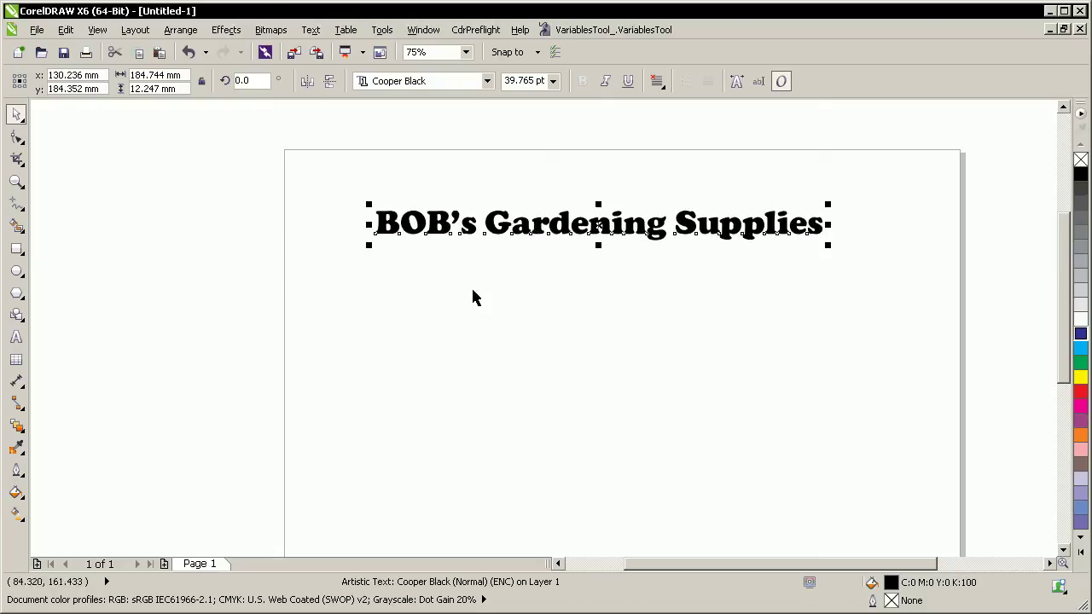
{"action": "left_click_drag", "start_coordinate": [598, 247], "coordinate": [570, 440]}
{"action": "key", "text": "ctrl+z"}
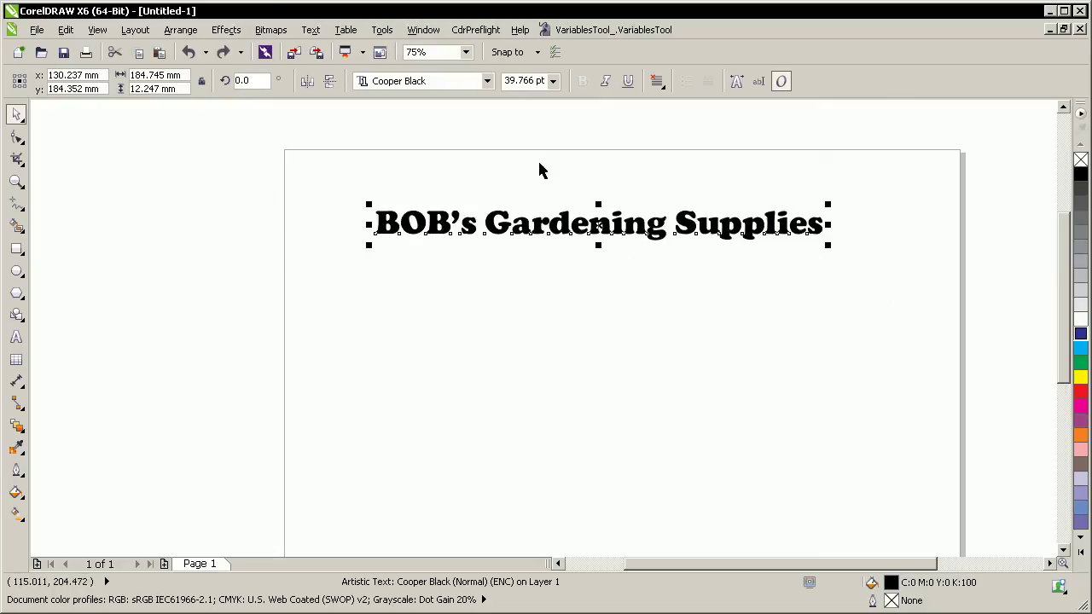
{"action": "left_click", "coordinate": [483, 81]}
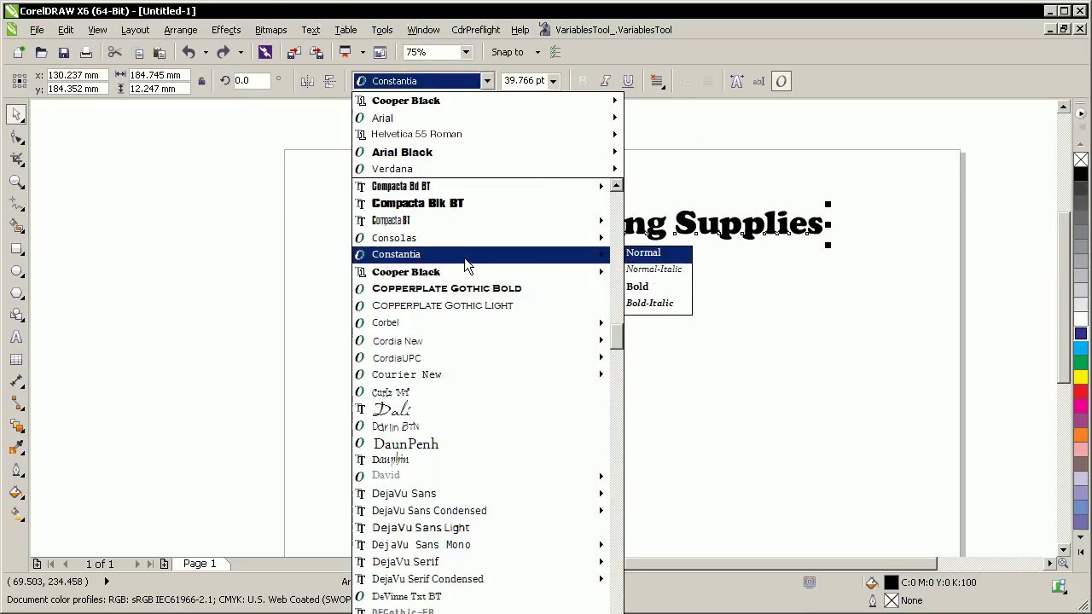
{"action": "left_click", "coordinate": [465, 204]}
{"action": "left_click_drag", "start_coordinate": [711, 226], "coordinate": [702, 242]}
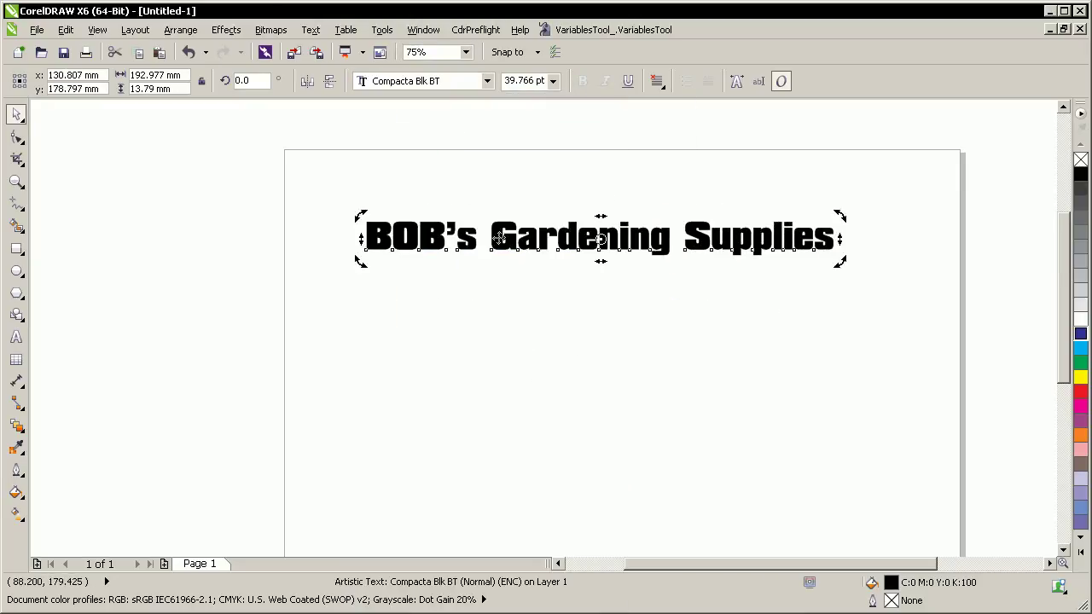
Cut 'Gardening Supplies' into separate text placed beneath 'BOB's'.
{"action": "double_click", "coordinate": [495, 244]}
{"action": "left_click_drag", "start_coordinate": [494, 243], "coordinate": [861, 244]}
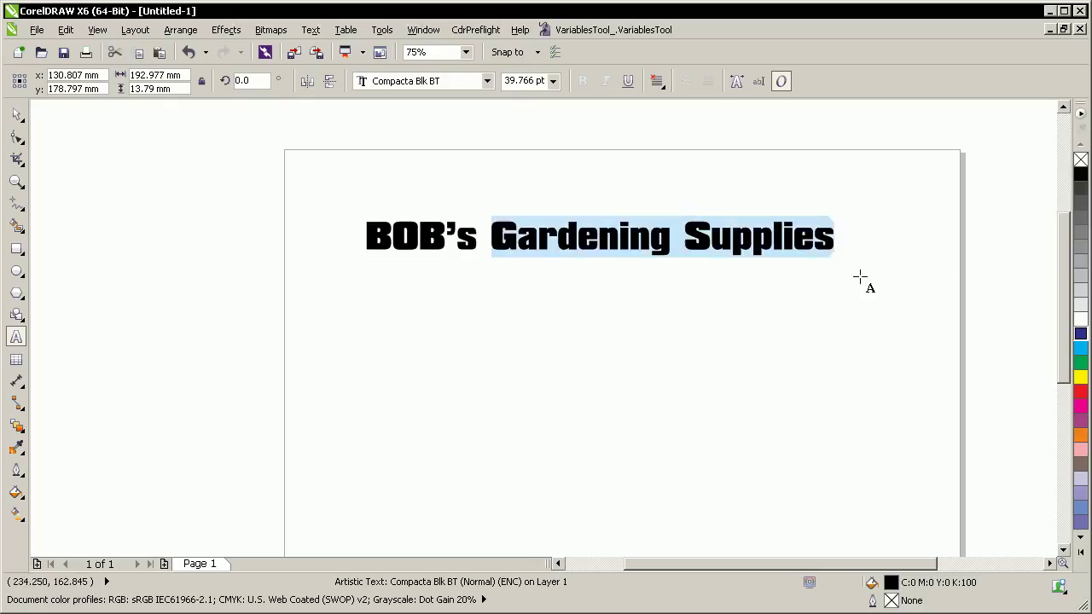
{"action": "key", "text": "ctrl+x"}
{"action": "left_click", "coordinate": [540, 373]}
{"action": "key", "text": "ctrl+v"}
{"action": "key", "text": "ctrl+space"}
{"action": "left_click_drag", "start_coordinate": [599, 358], "coordinate": [406, 311]}
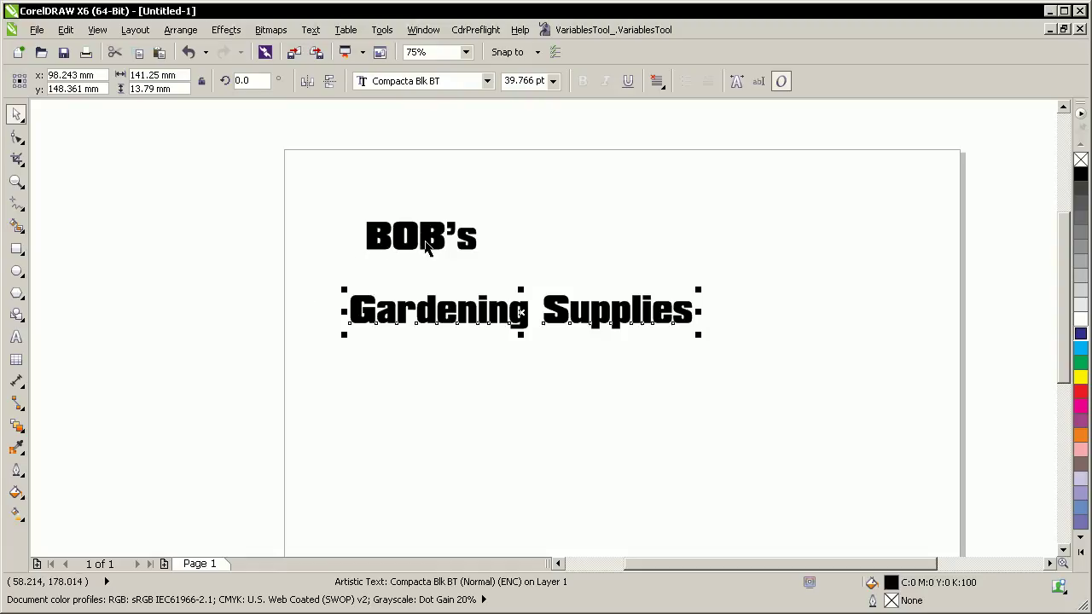
{"action": "left_click_drag", "start_coordinate": [426, 246], "coordinate": [412, 257]}
{"action": "left_click", "coordinate": [16, 337]}
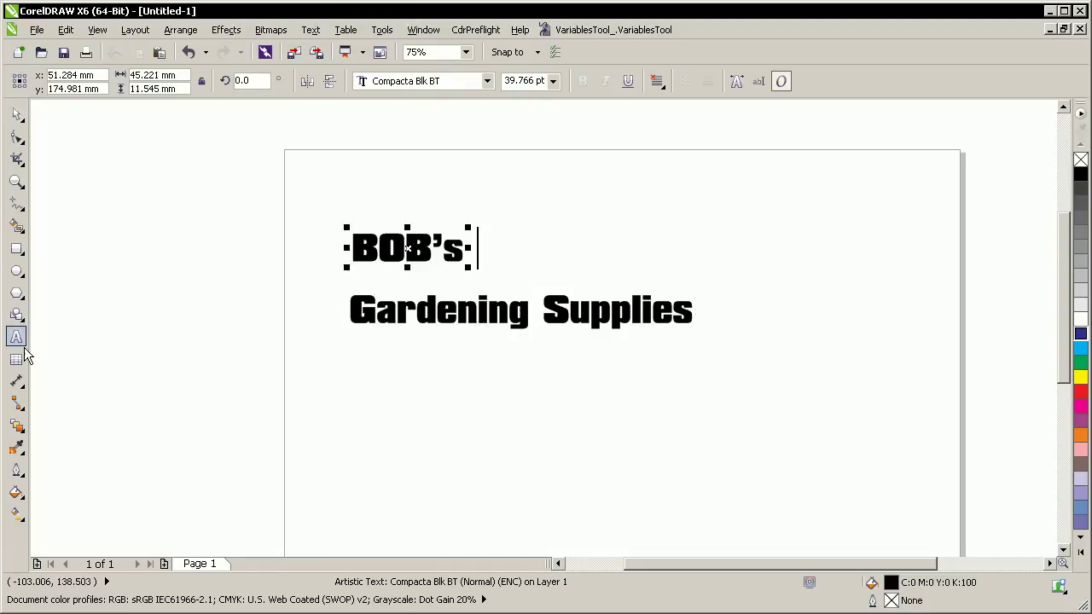
{"action": "left_click_drag", "start_coordinate": [579, 179], "coordinate": [906, 515]}
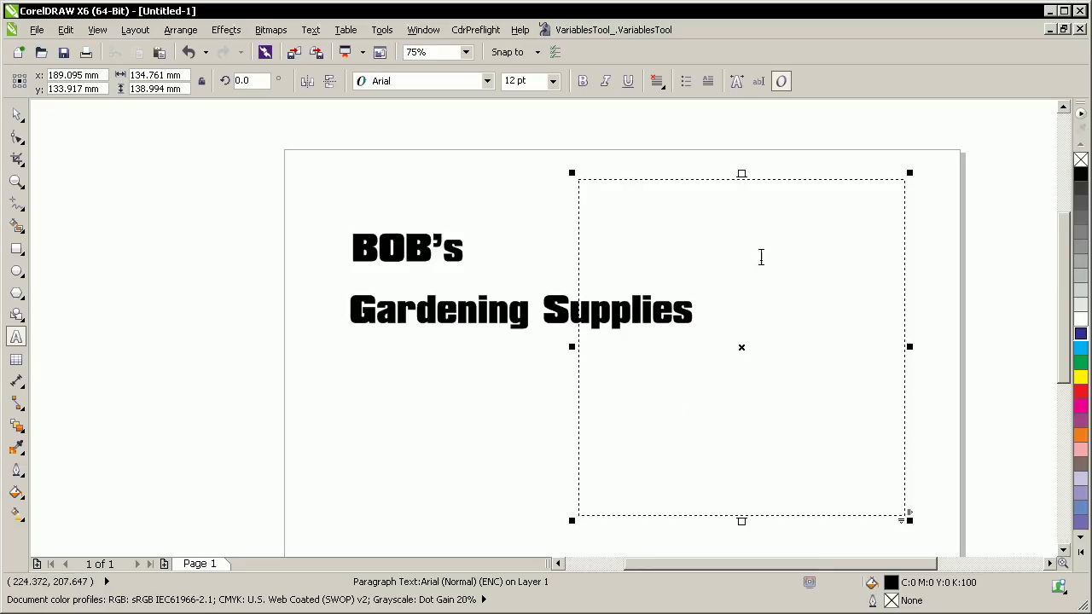
{"action": "type", "text": "dfa dfa dfa"}
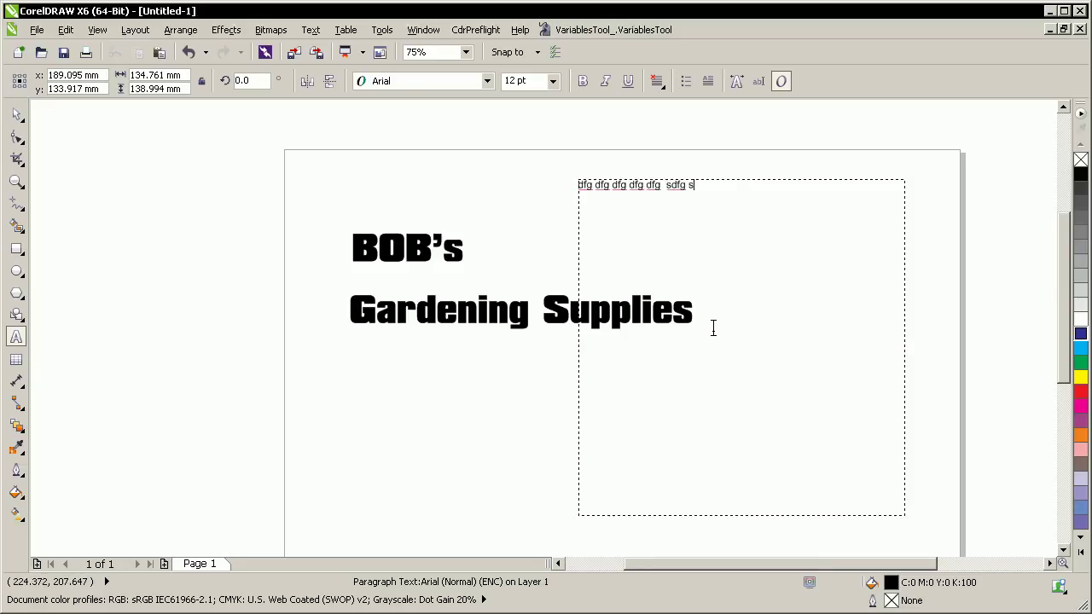
{"action": "type", "text": " h"}
{"action": "left_click_drag", "start_coordinate": [719, 205], "coordinate": [573, 185]}
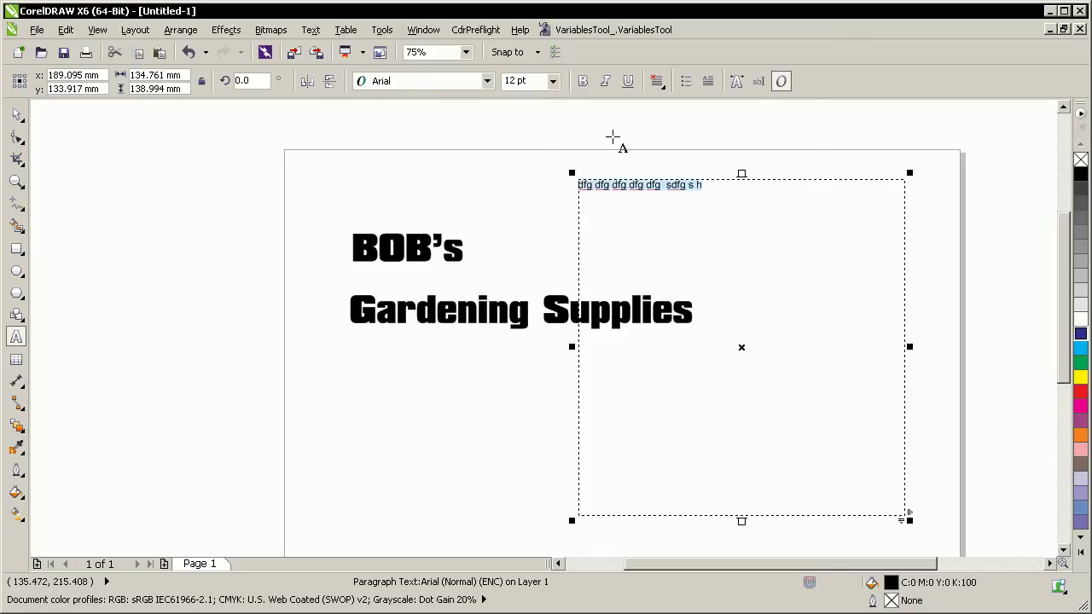
{"action": "key", "text": "ctrl+v"}
{"action": "key", "text": "ctrl+space"}
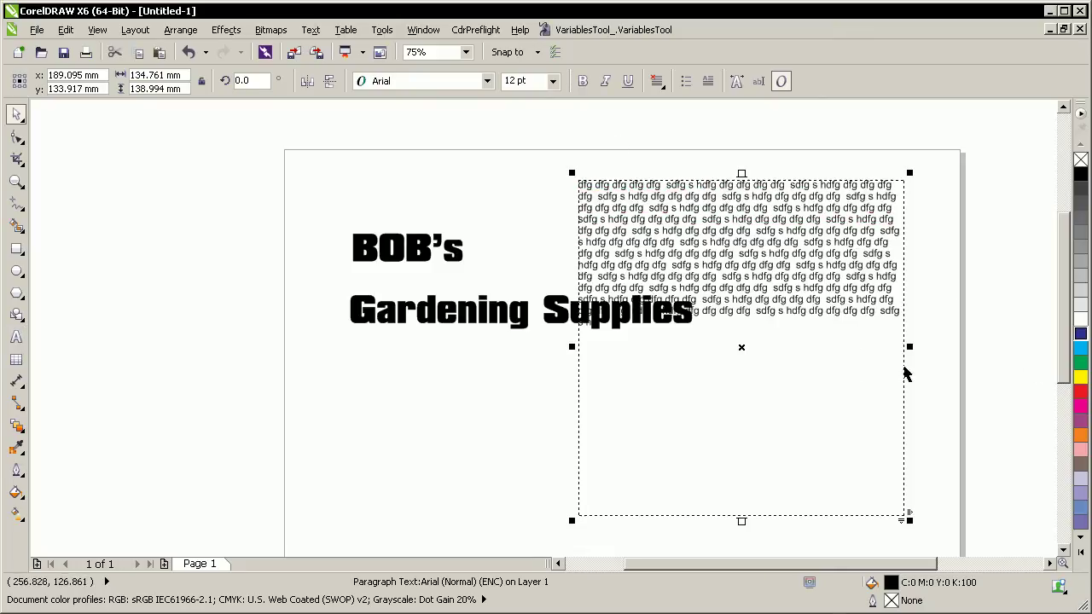
{"action": "left_click_drag", "start_coordinate": [909, 347], "coordinate": [835, 404]}
Delete the paragraph text frame, then enlarge BOB's and lower it above Gardening Supplies.
{"action": "key", "text": "Delete"}
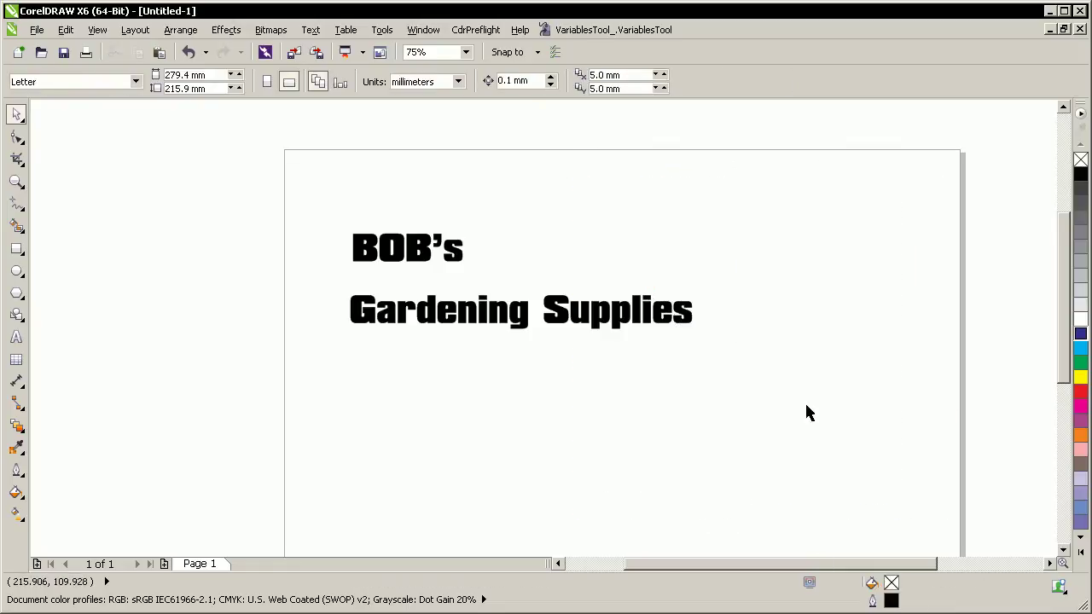
{"action": "left_click", "coordinate": [412, 254]}
{"action": "left_click_drag", "start_coordinate": [469, 229], "coordinate": [576, 202]}
{"action": "left_click_drag", "start_coordinate": [571, 245], "coordinate": [571, 267]}
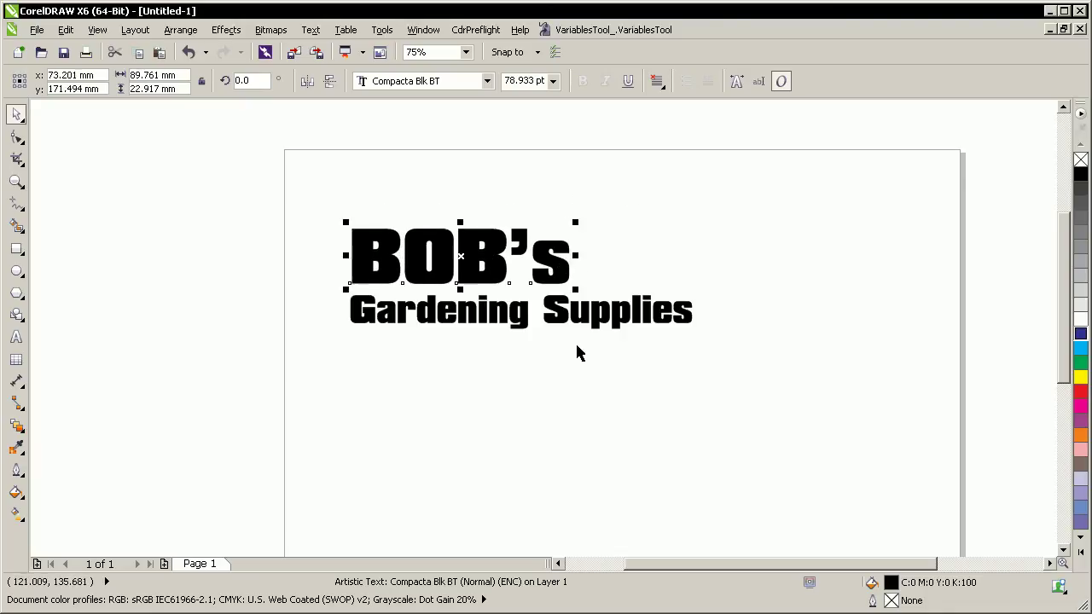
Set Gardening Supplies in red Charter BT at about 31 pt.
{"action": "left_click", "coordinate": [622, 323]}
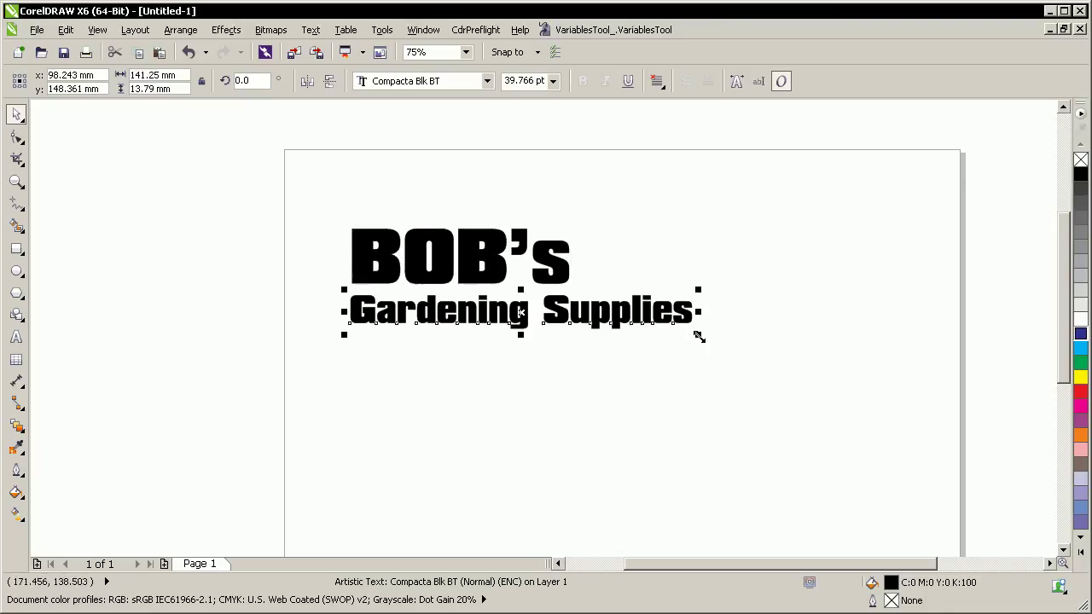
{"action": "left_click_drag", "start_coordinate": [699, 337], "coordinate": [592, 332]}
{"action": "left_click", "coordinate": [487, 80]}
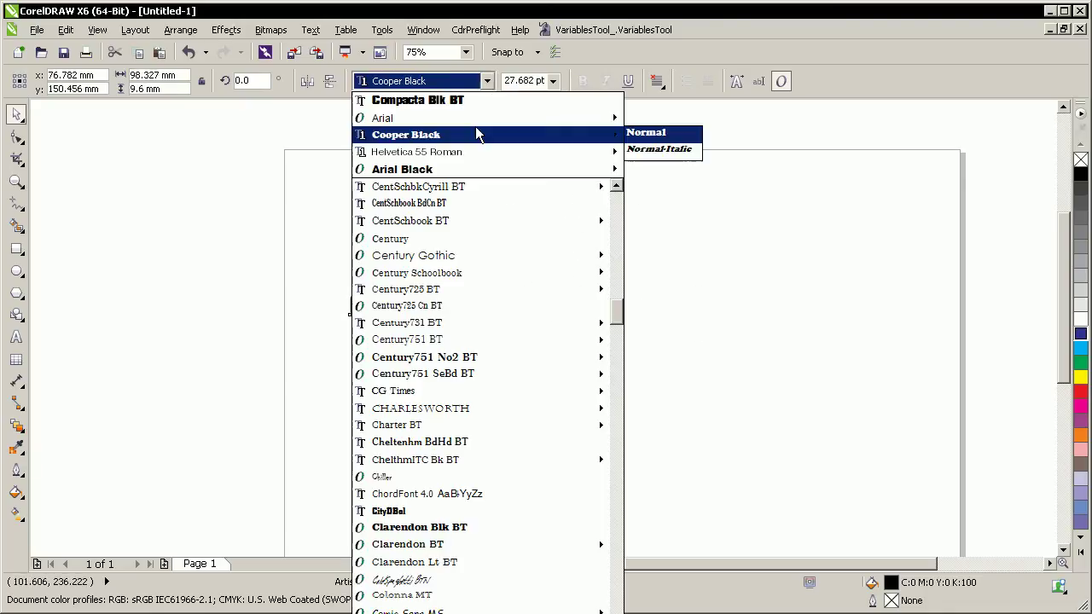
{"action": "left_click", "coordinate": [458, 424]}
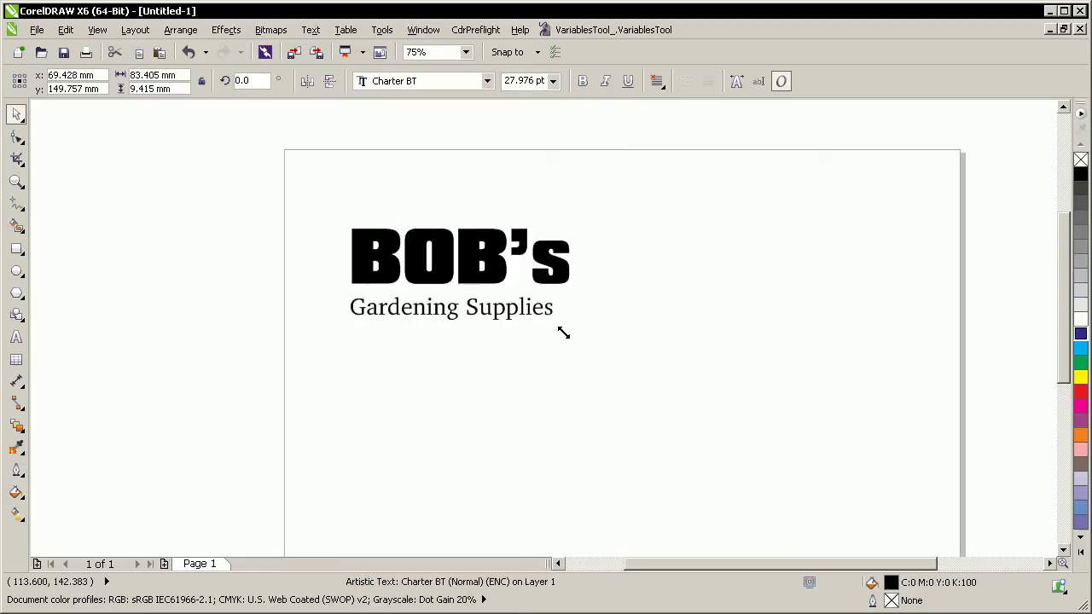
{"action": "left_click_drag", "start_coordinate": [563, 332], "coordinate": [580, 349]}
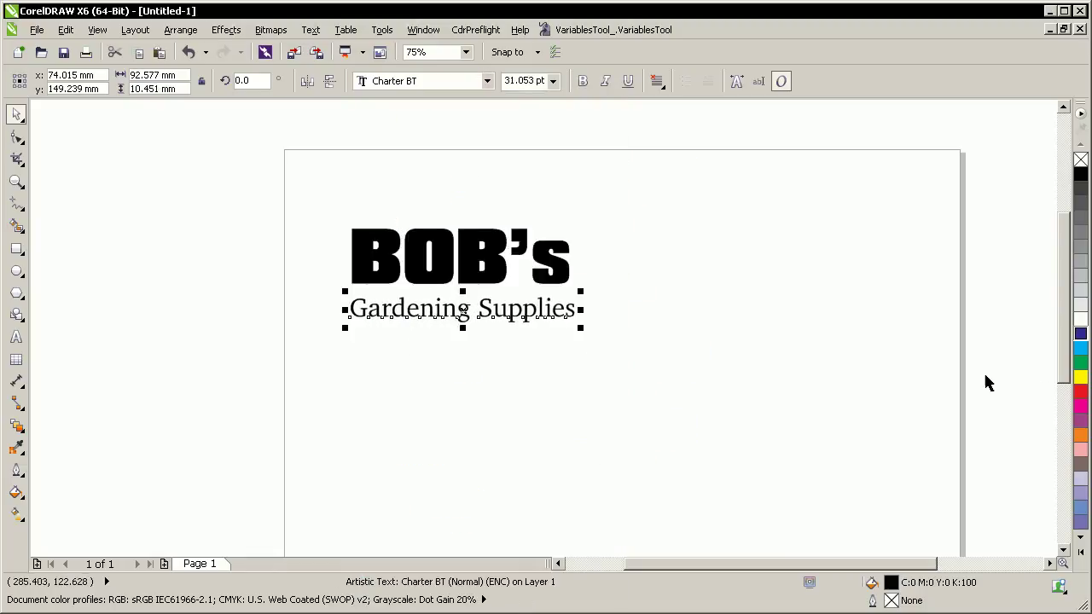
{"action": "left_click", "coordinate": [1080, 391]}
Colour BOB's light blue, then select both logo texts together.
{"action": "key", "text": "Tab"}
{"action": "key", "text": "Tab"}
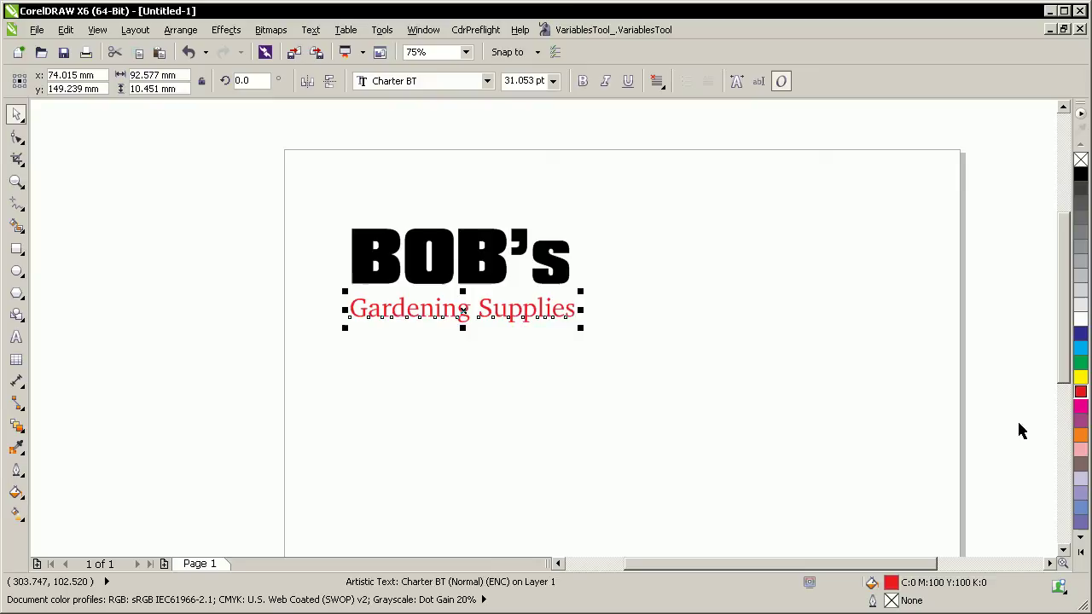
{"action": "key", "text": "Tab"}
{"action": "left_click", "coordinate": [1081, 509]}
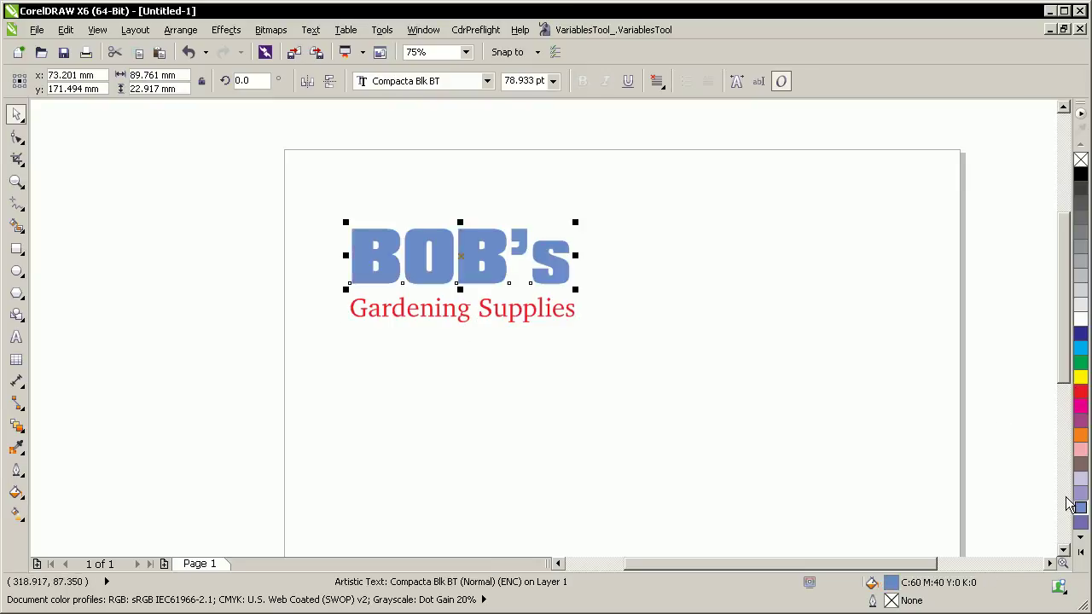
{"action": "left_click", "coordinate": [708, 386]}
{"action": "key", "text": "ctrl+a"}
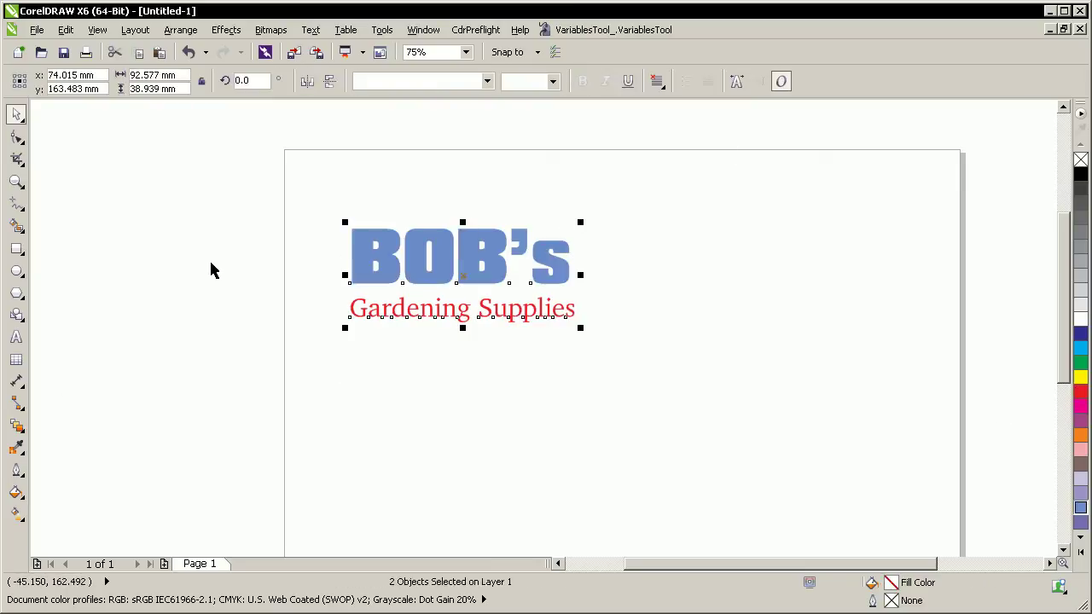
Add a red drop shadow to the BOB's logo text.
{"action": "left_click", "coordinate": [18, 429]}
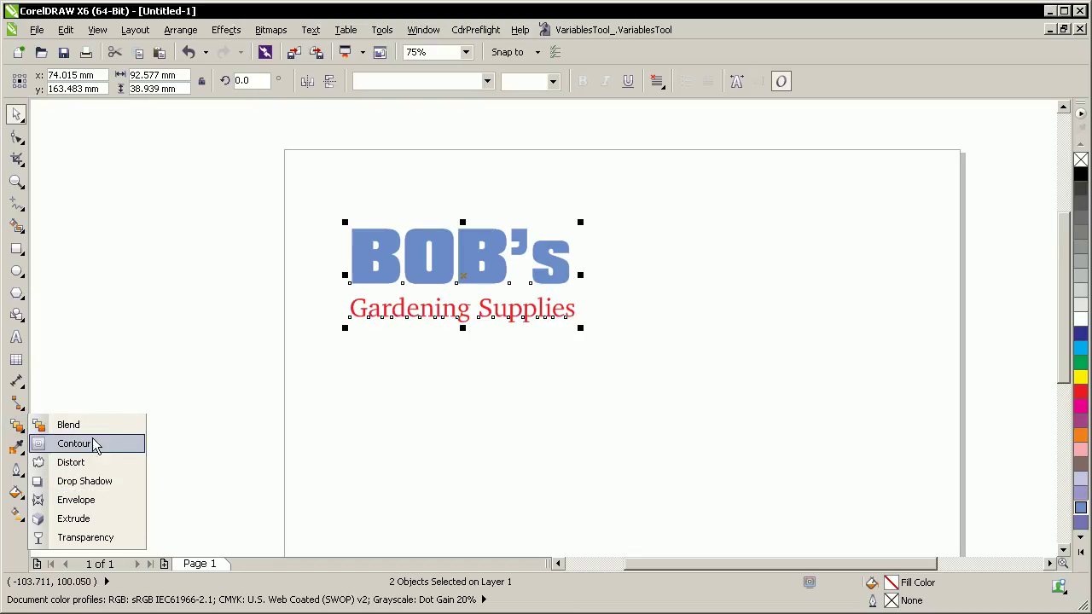
{"action": "left_click", "coordinate": [89, 483]}
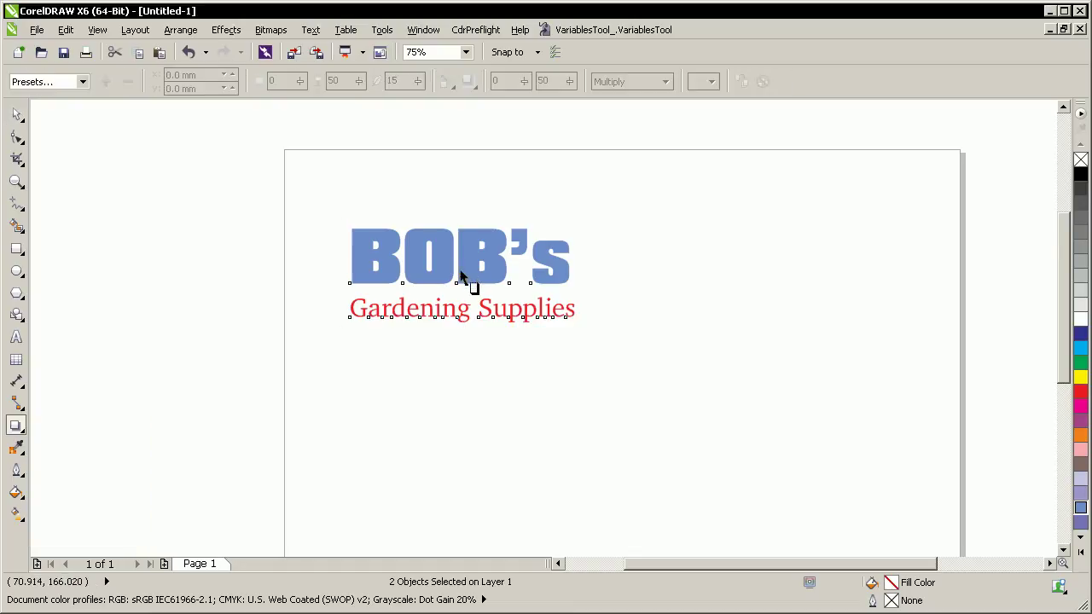
{"action": "left_click_drag", "start_coordinate": [463, 275], "coordinate": [471, 303]}
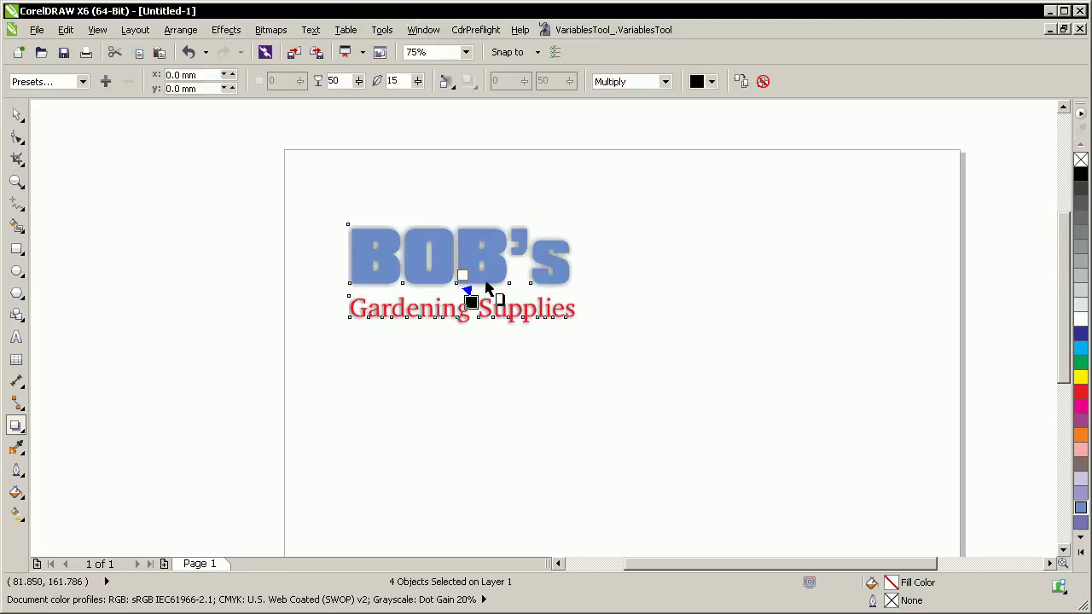
{"action": "key", "text": "space"}
{"action": "left_click", "coordinate": [494, 302]}
{"action": "left_click", "coordinate": [502, 290]}
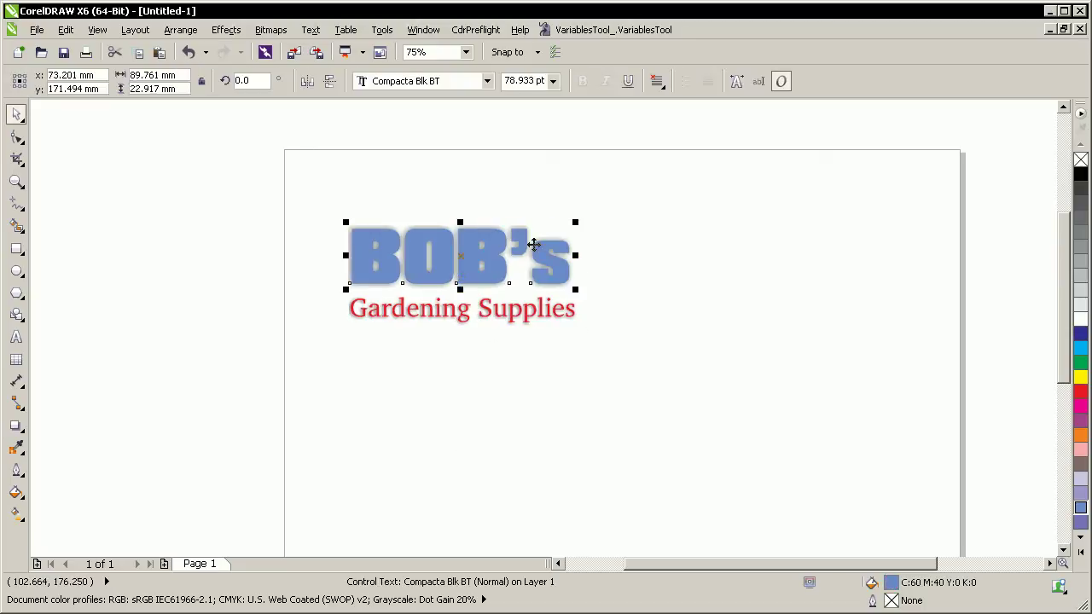
{"action": "left_click", "coordinate": [518, 288]}
{"action": "left_click", "coordinate": [711, 81]}
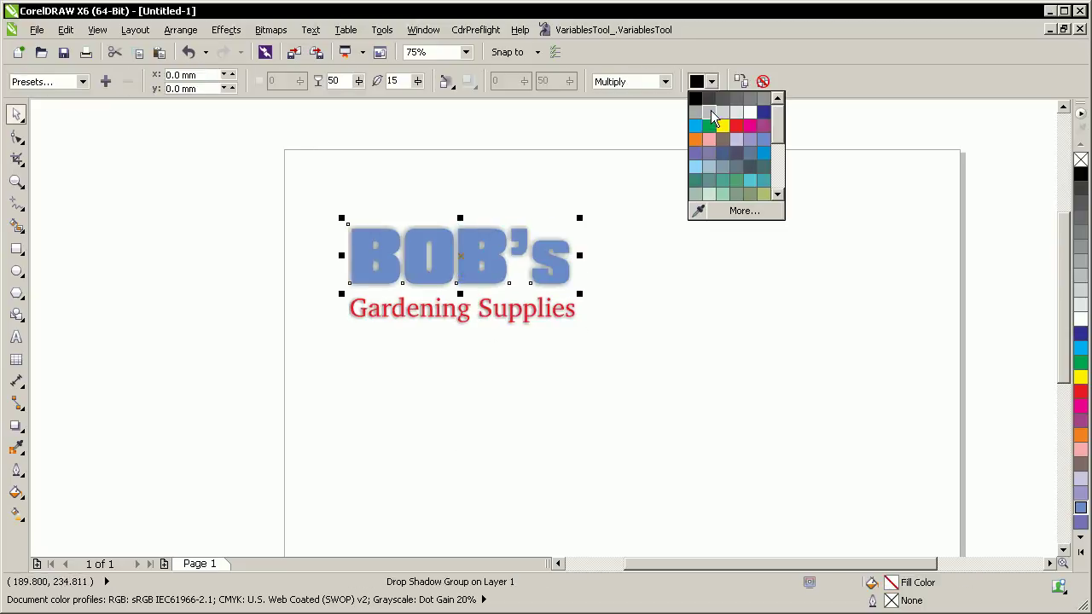
{"action": "left_click", "coordinate": [734, 128]}
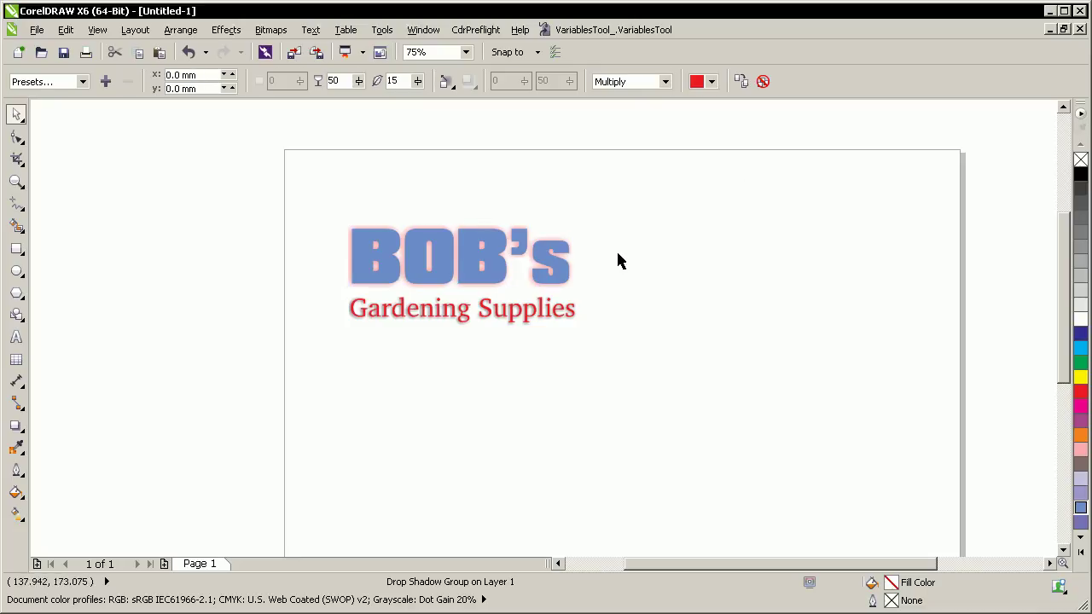
Recolour BOB's green and Gardening Supplies cyan.
{"action": "left_click_drag", "start_coordinate": [246, 187], "coordinate": [595, 357]}
{"action": "left_click", "coordinate": [489, 259]}
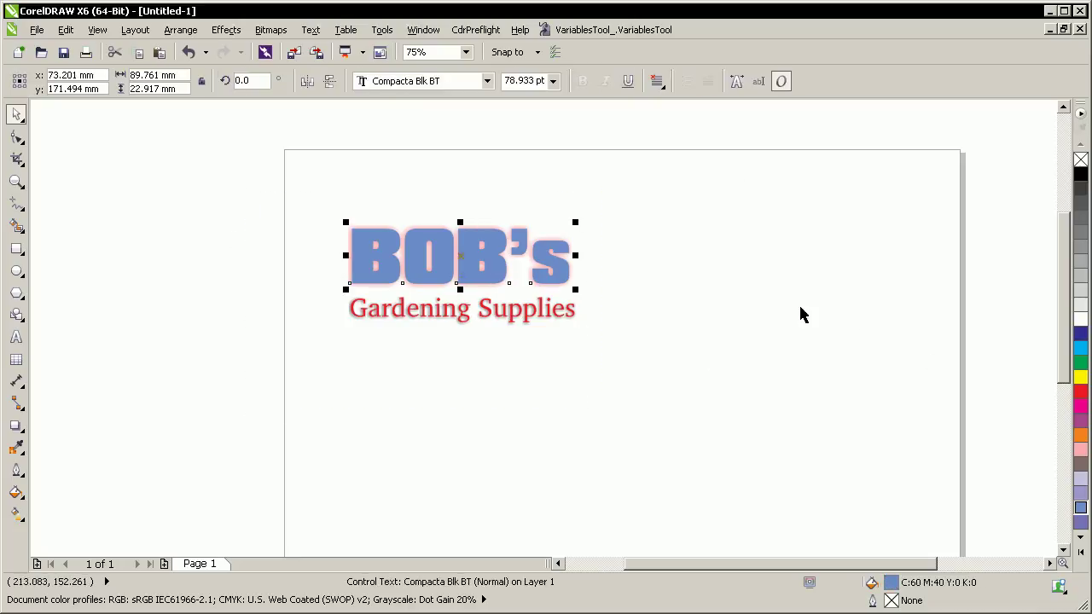
{"action": "left_click", "coordinate": [1081, 363]}
{"action": "key", "text": "Tab"}
{"action": "left_click", "coordinate": [1080, 348]}
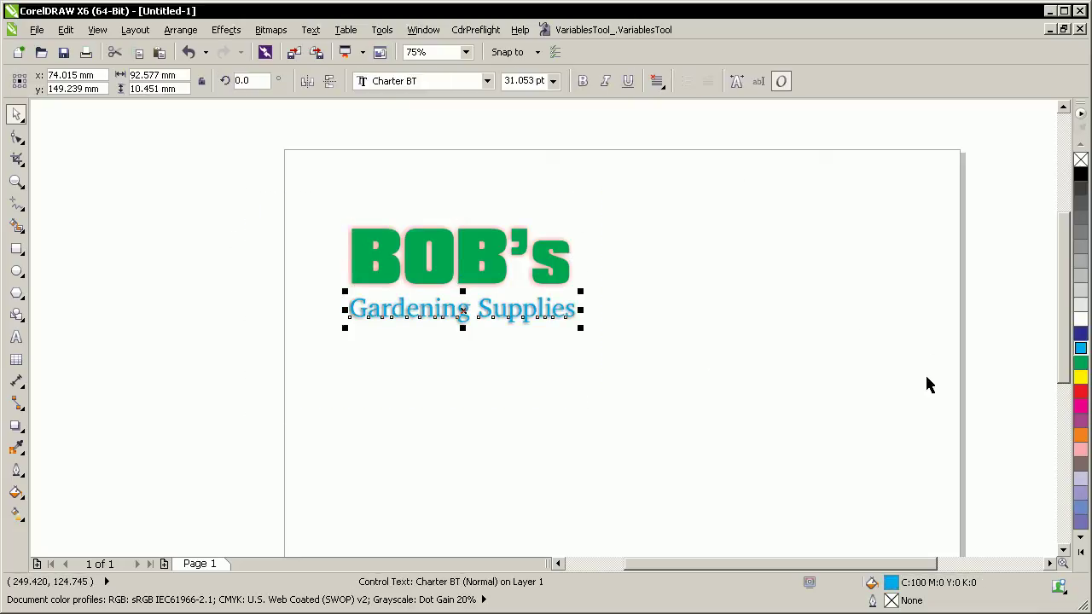
{"action": "left_click", "coordinate": [148, 221]}
{"action": "key", "text": "F6"}
Draw a square on the right, fill it purple, and make it a vertical linear fountain.
{"action": "left_click_drag", "start_coordinate": [651, 210], "coordinate": [905, 463]}
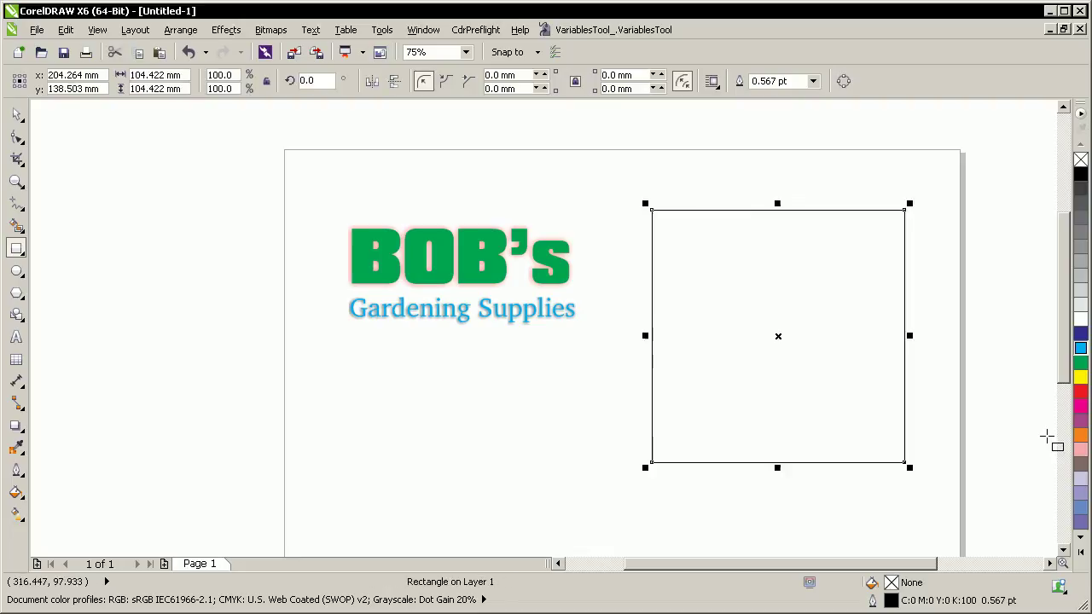
{"action": "left_click", "coordinate": [1081, 420]}
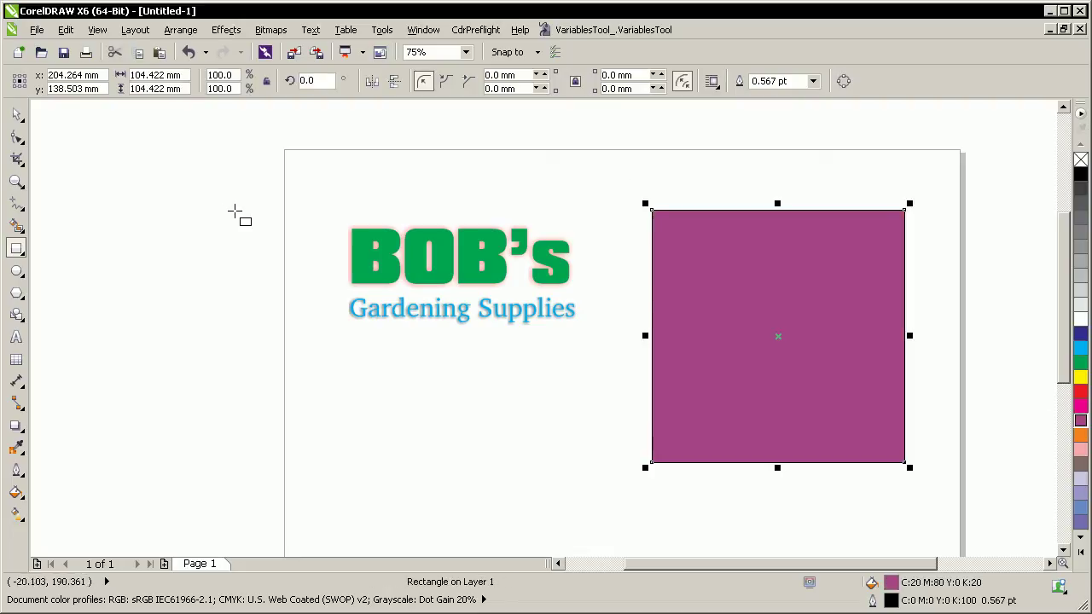
{"action": "key", "text": "g"}
{"action": "left_click_drag", "start_coordinate": [776, 235], "coordinate": [780, 450]}
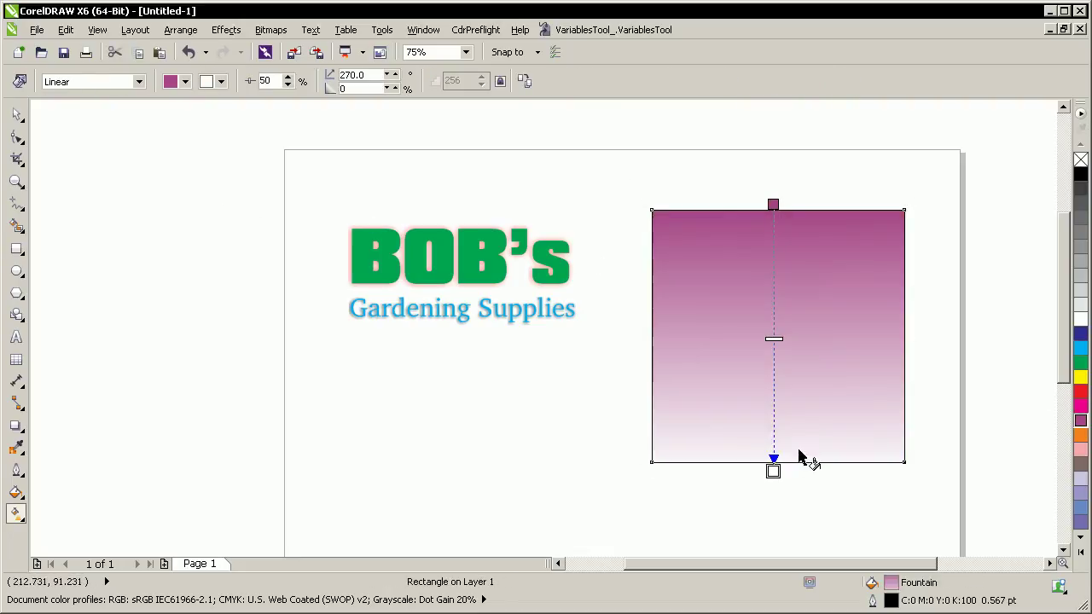
Make the fountain end in orange with white in the middle of the gradient.
{"action": "left_click_drag", "start_coordinate": [1079, 438], "coordinate": [773, 471]}
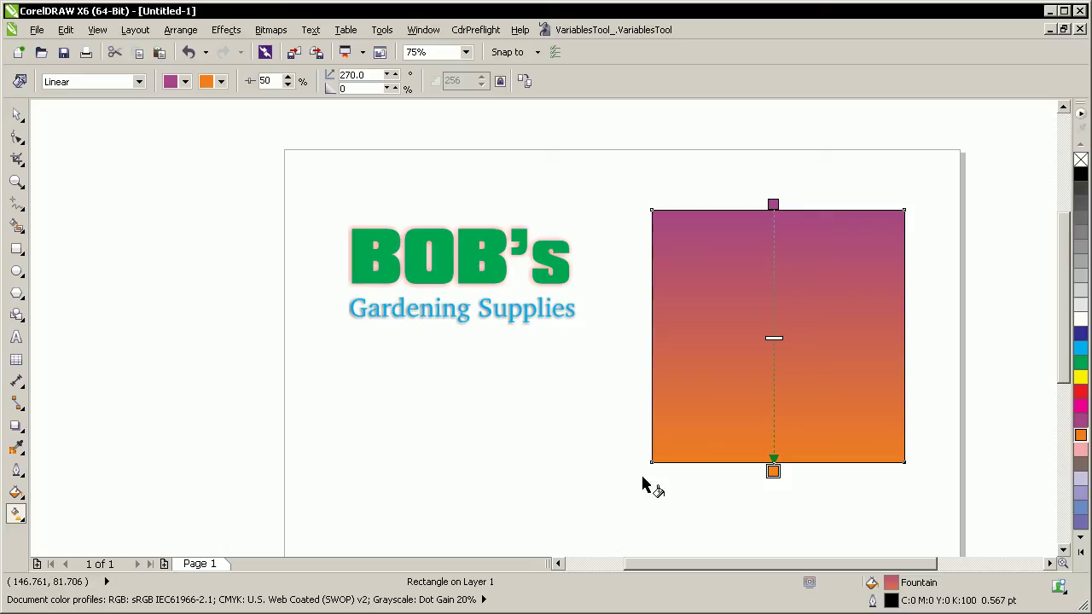
{"action": "left_click_drag", "start_coordinate": [1079, 322], "coordinate": [773, 353]}
{"action": "key", "text": "space"}
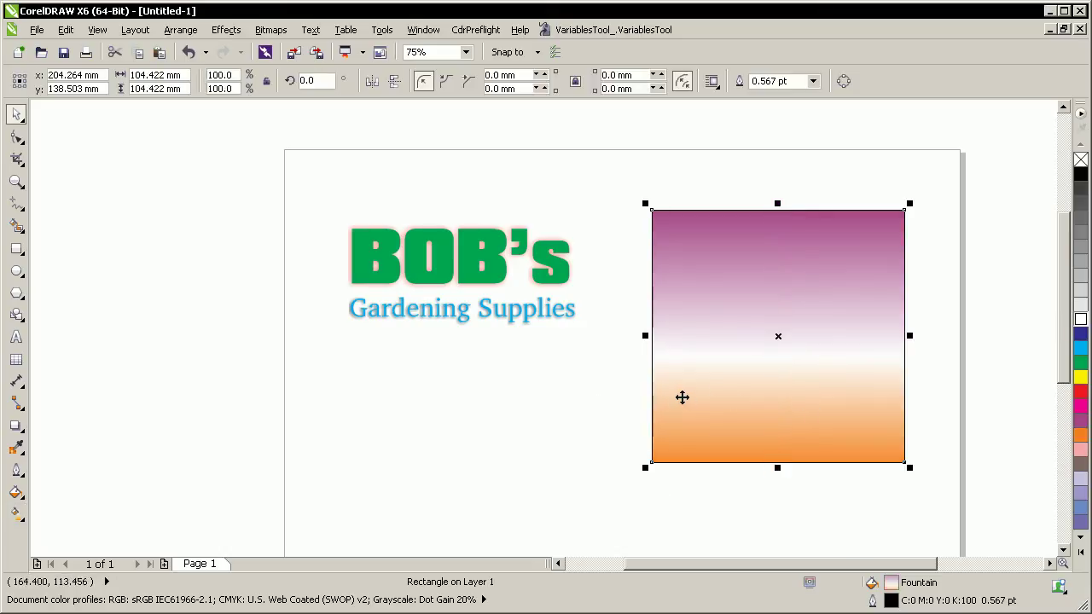
{"action": "key", "text": "space"}
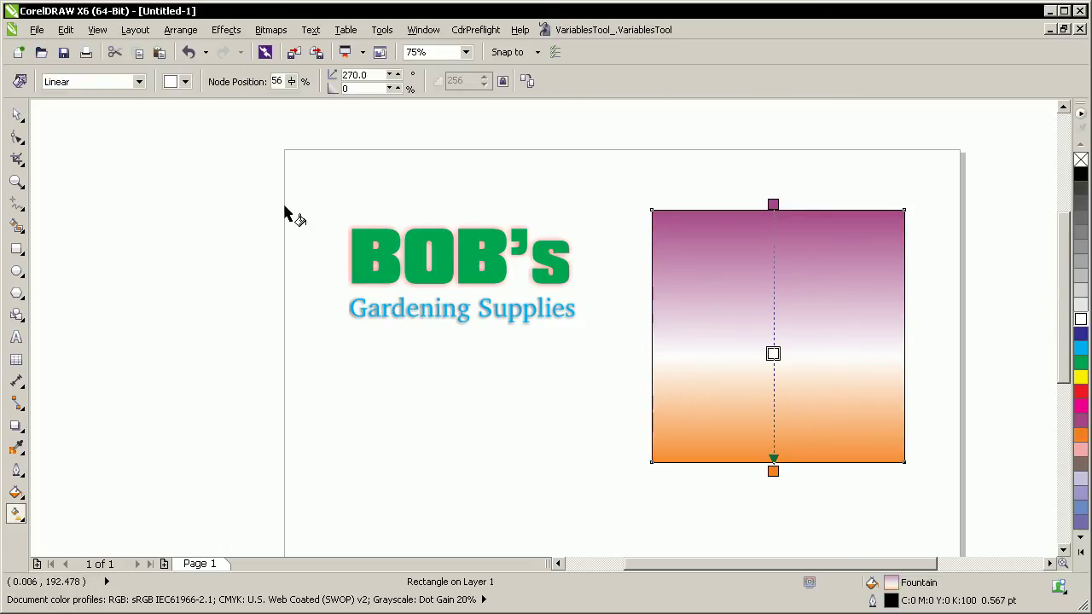
{"action": "left_click", "coordinate": [139, 81]}
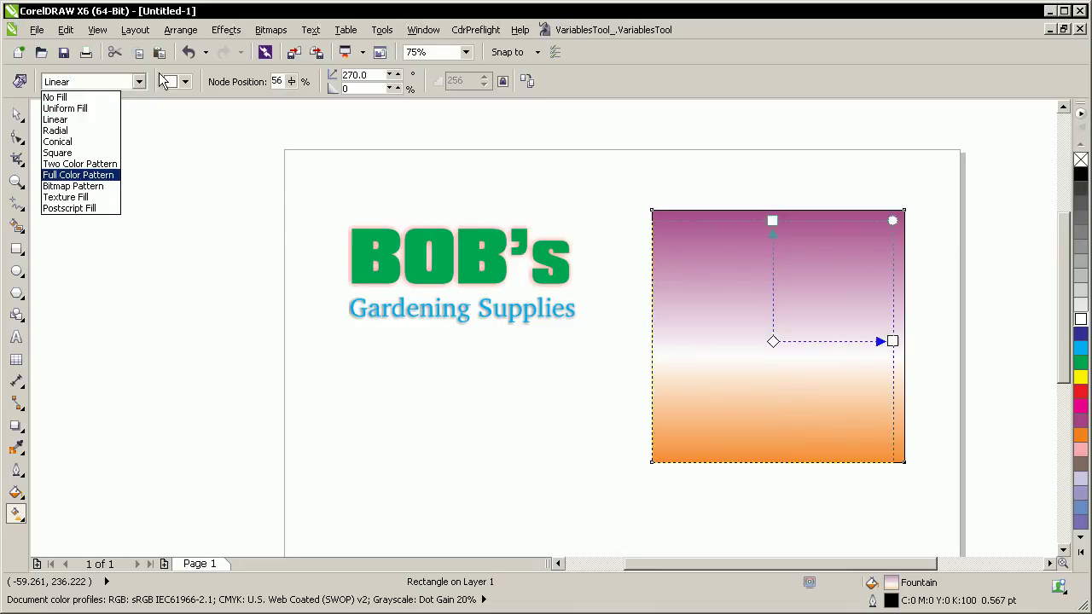
Apply the chain-link full-colour pattern to the square and shrink its tiles.
{"action": "left_click", "coordinate": [185, 81]}
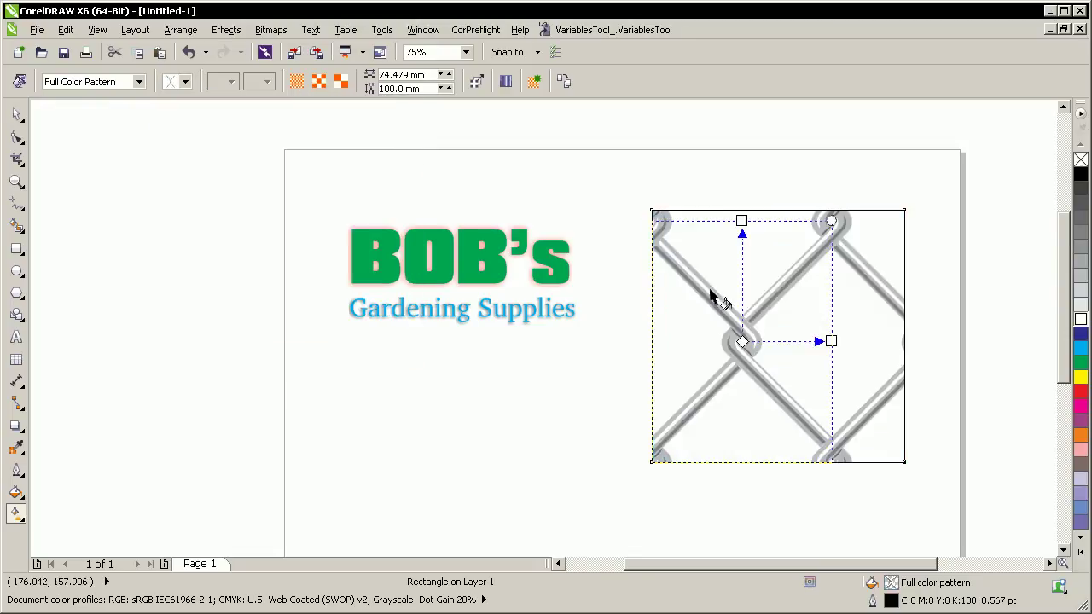
{"action": "left_click_drag", "start_coordinate": [828, 222], "coordinate": [677, 369]}
{"action": "key", "text": "space"}
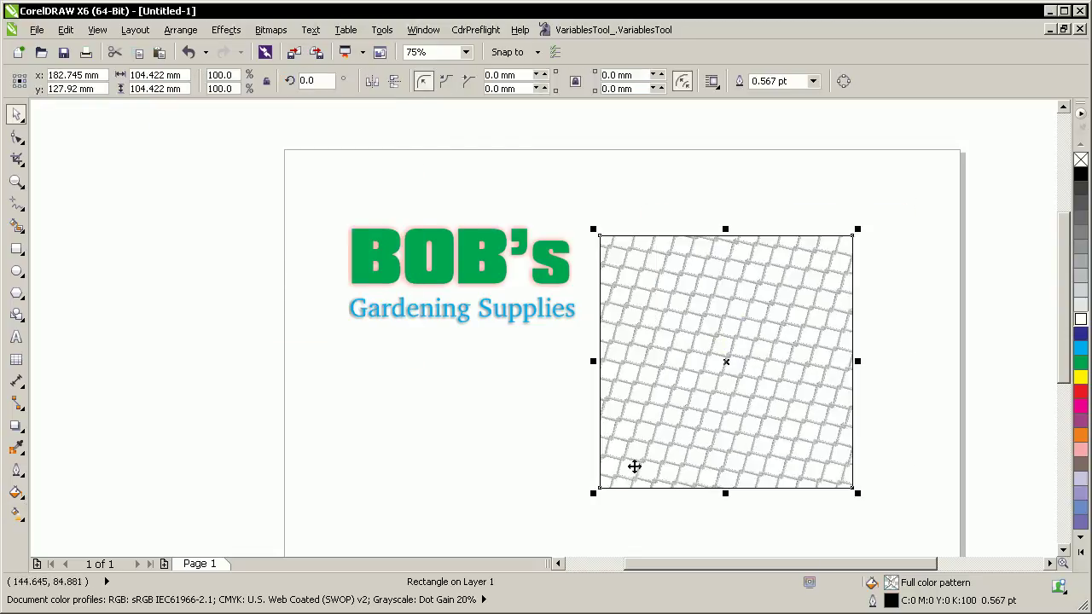
Draw an orange rectangle, then bring the chain-link square in front over it.
{"action": "left_click", "coordinate": [16, 248]}
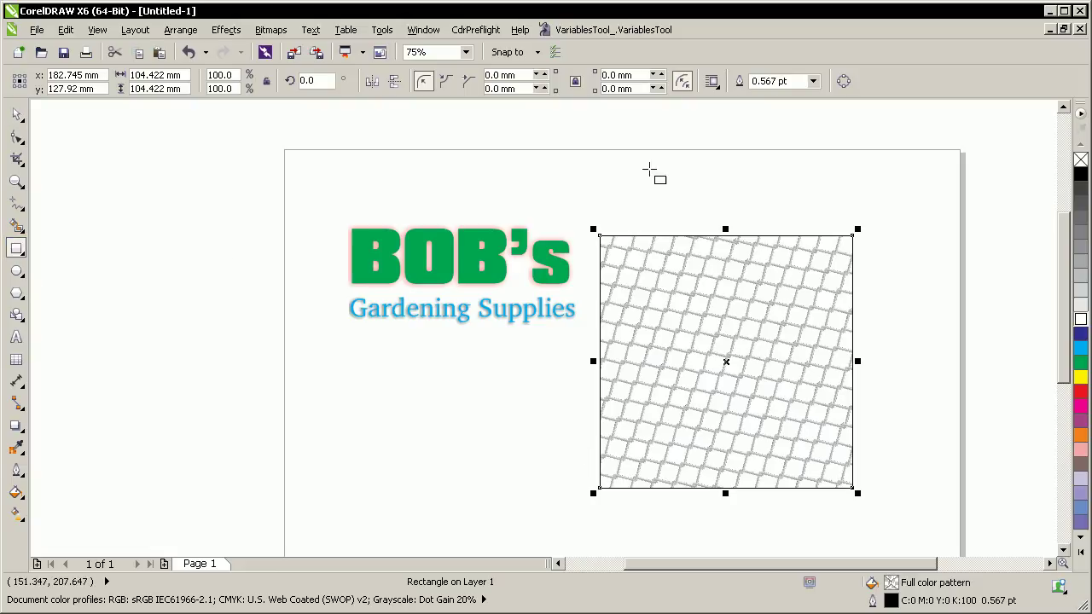
{"action": "left_click_drag", "start_coordinate": [654, 176], "coordinate": [931, 423]}
{"action": "left_click", "coordinate": [1081, 436]}
{"action": "key", "text": "space"}
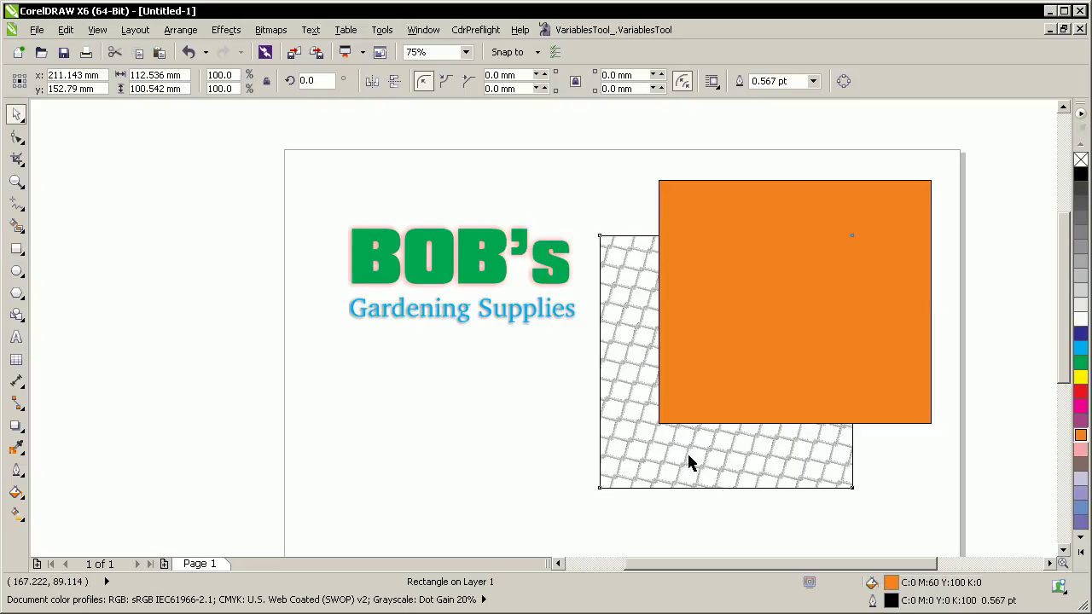
{"action": "left_click", "coordinate": [689, 458]}
{"action": "key", "text": "shift+Page_Up"}
{"action": "left_click_drag", "start_coordinate": [719, 463], "coordinate": [736, 451]}
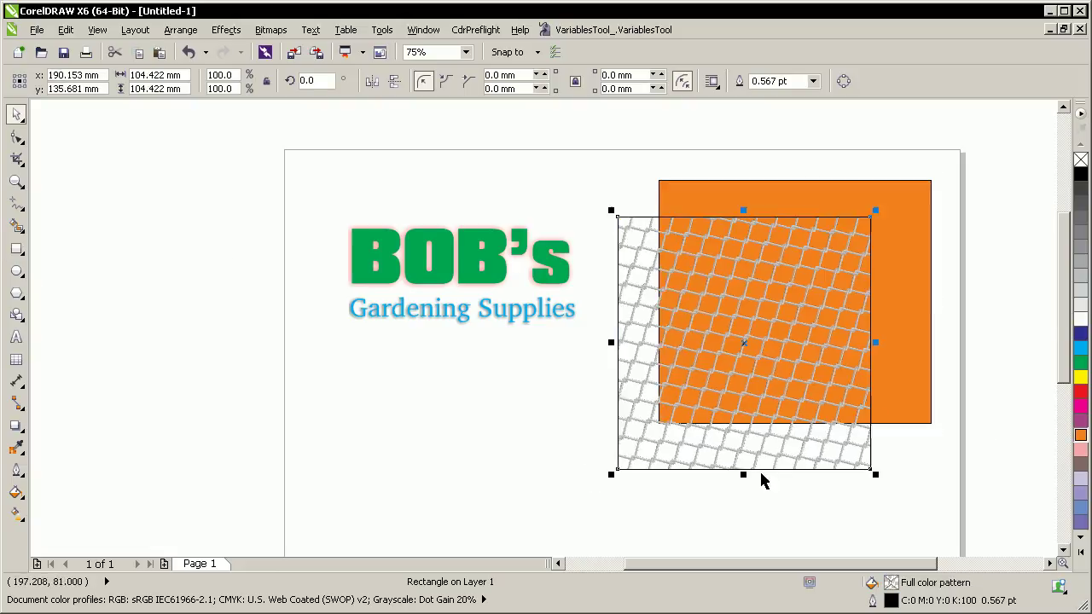
Delete both squares, leaving only the BOB's logo, and select all logo objects.
{"action": "left_click", "coordinate": [919, 476]}
{"action": "left_click_drag", "start_coordinate": [602, 448], "coordinate": [585, 529]}
{"action": "key", "text": "ctrl+x"}
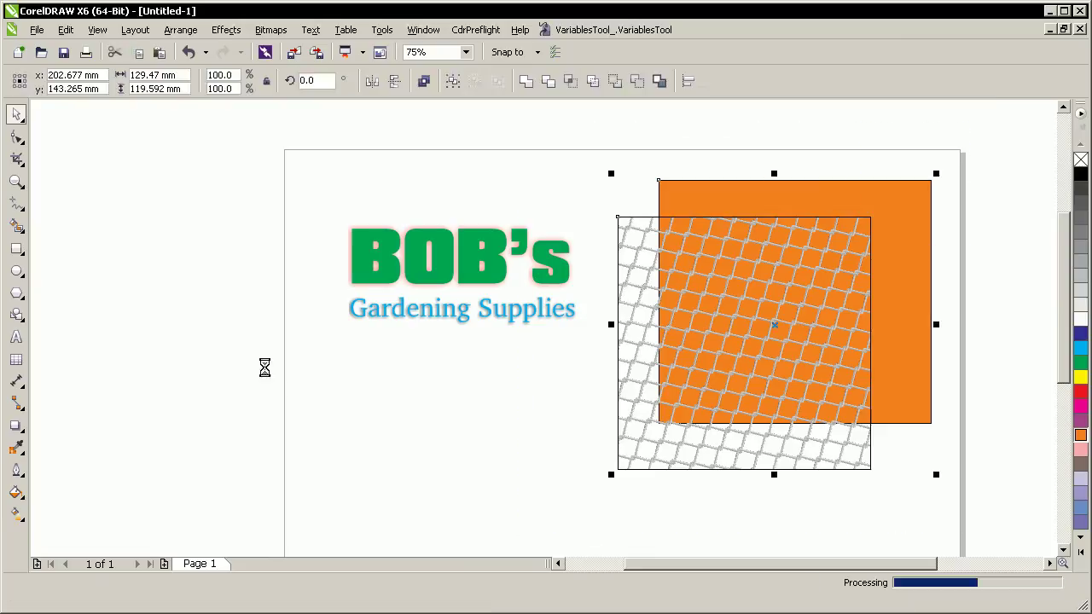
{"action": "key", "text": "ctrl+a"}
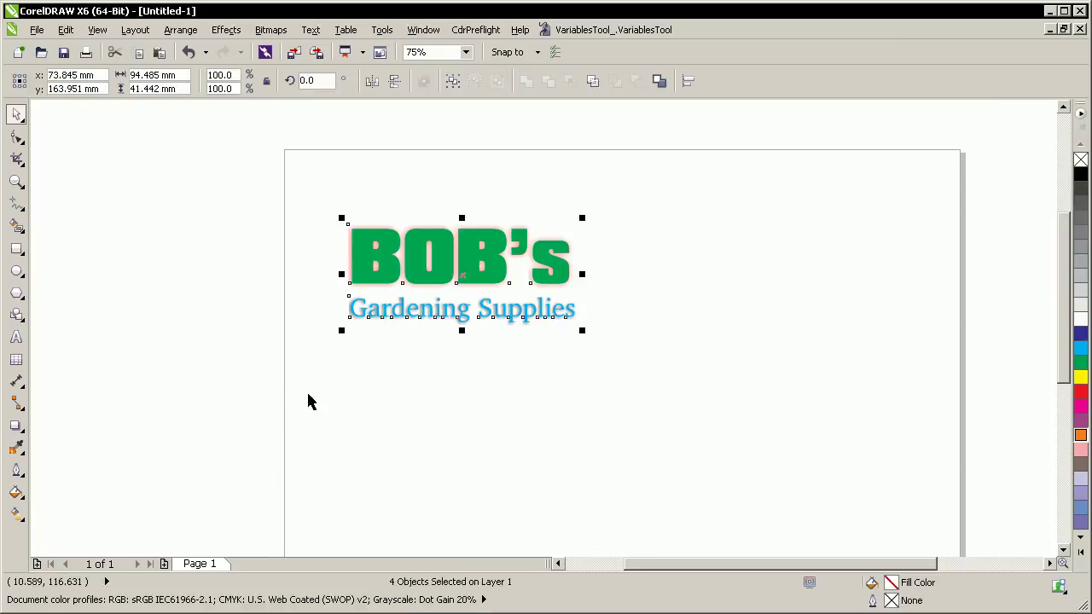
Move the BOB's text down and right, then delete both logo texts.
{"action": "left_click", "coordinate": [292, 327]}
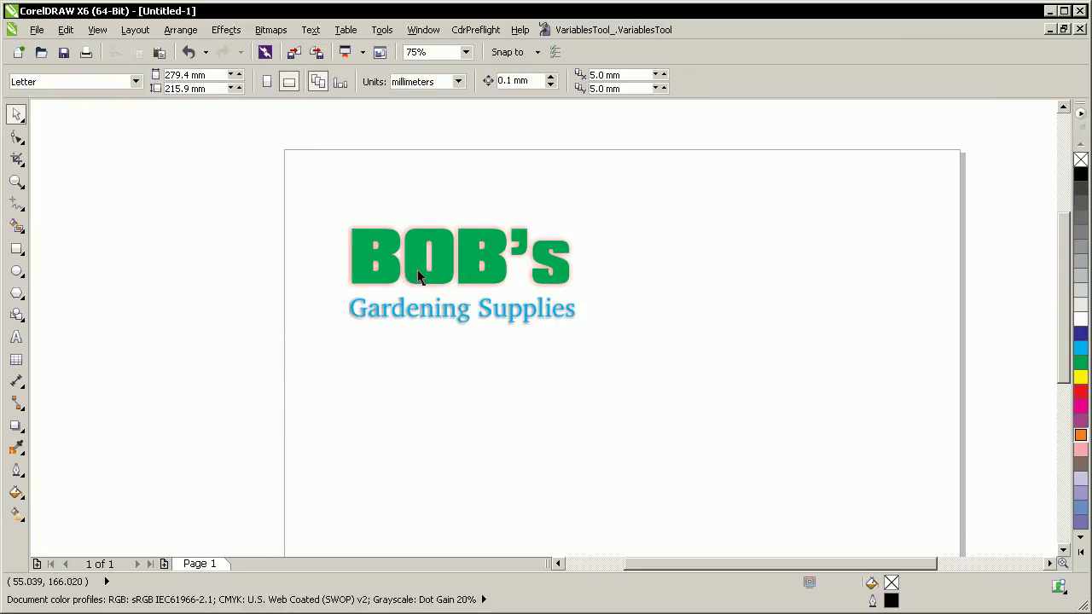
{"action": "left_click_drag", "start_coordinate": [419, 276], "coordinate": [666, 367]}
{"action": "left_click_drag", "start_coordinate": [290, 232], "coordinate": [975, 504]}
{"action": "key", "text": "ctrl+x"}
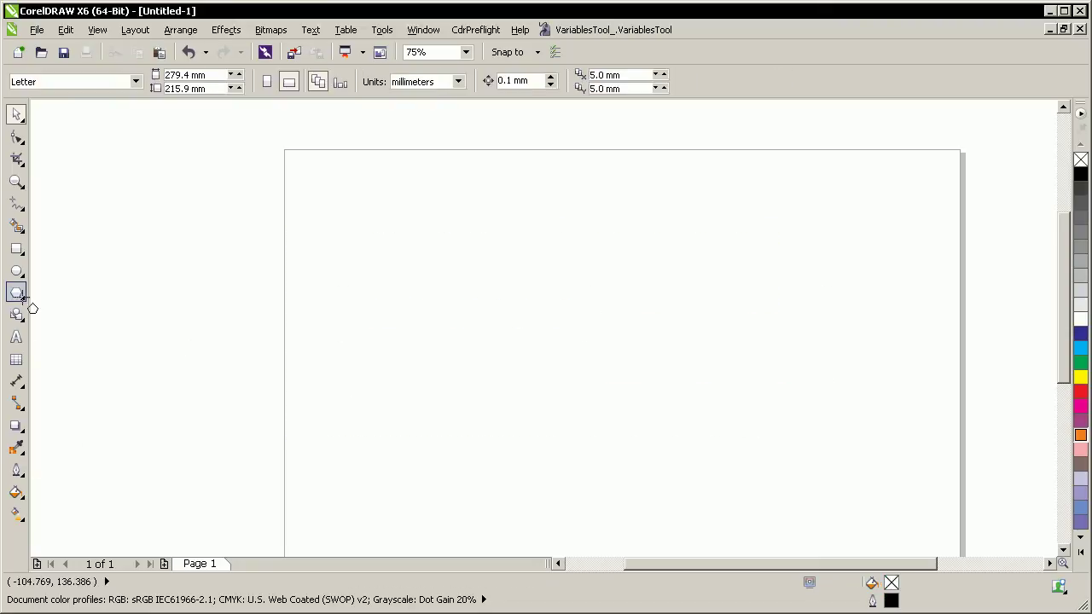
Draw a red pentagon on the left and a purple pentagon on the right.
{"action": "left_click", "coordinate": [17, 292]}
{"action": "left_click_drag", "start_coordinate": [372, 232], "coordinate": [518, 367]}
{"action": "left_click_drag", "start_coordinate": [668, 254], "coordinate": [851, 402]}
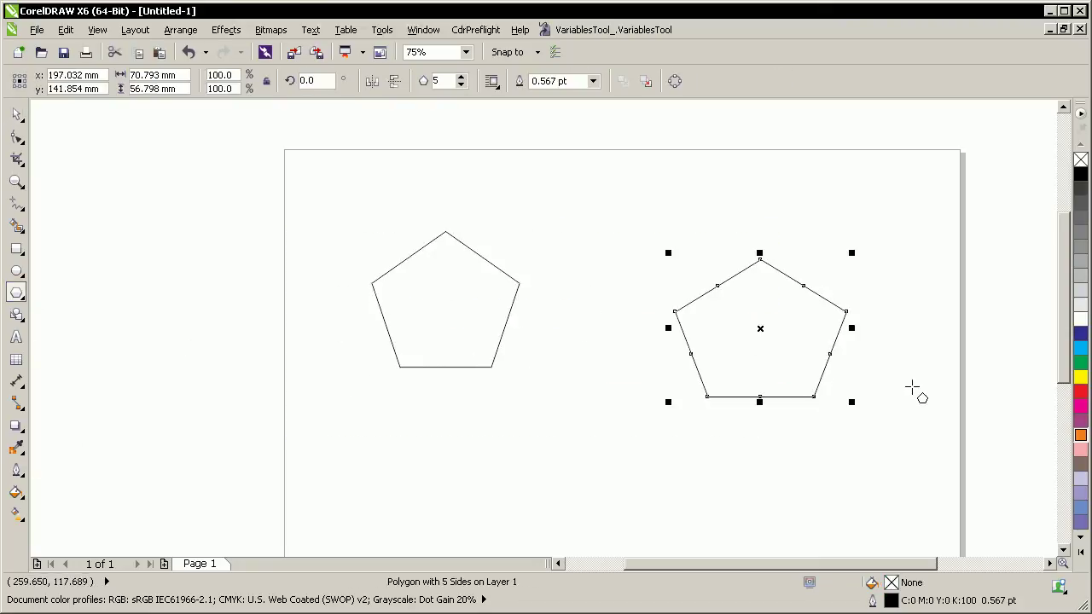
{"action": "left_click", "coordinate": [1079, 424]}
{"action": "key", "text": "Tab"}
{"action": "left_click", "coordinate": [1081, 391]}
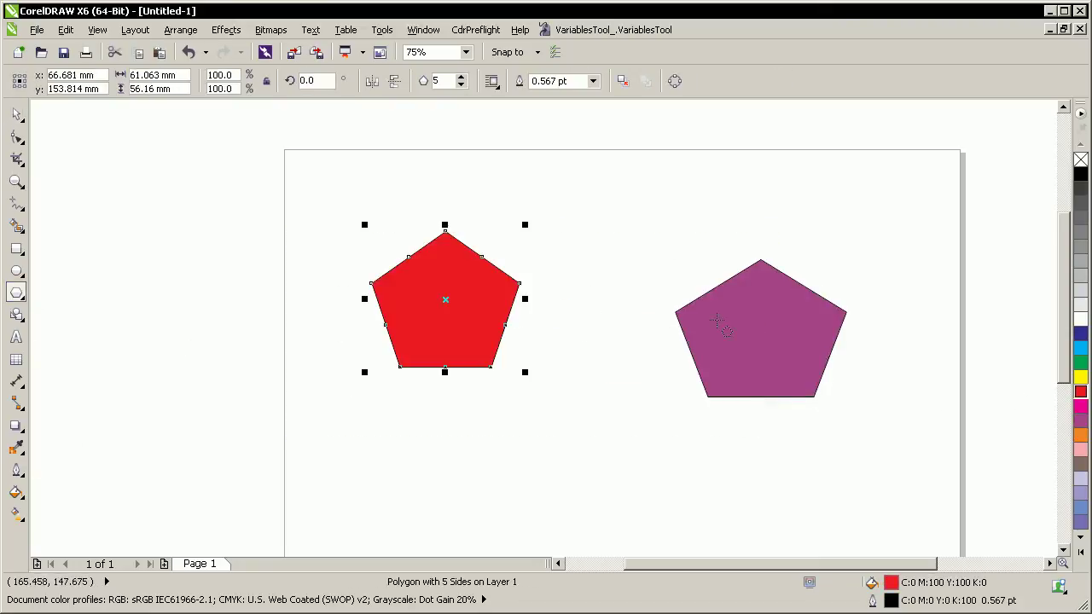
Blend the red pentagon into the purple one with a 20-step blend.
{"action": "left_click", "coordinate": [19, 430]}
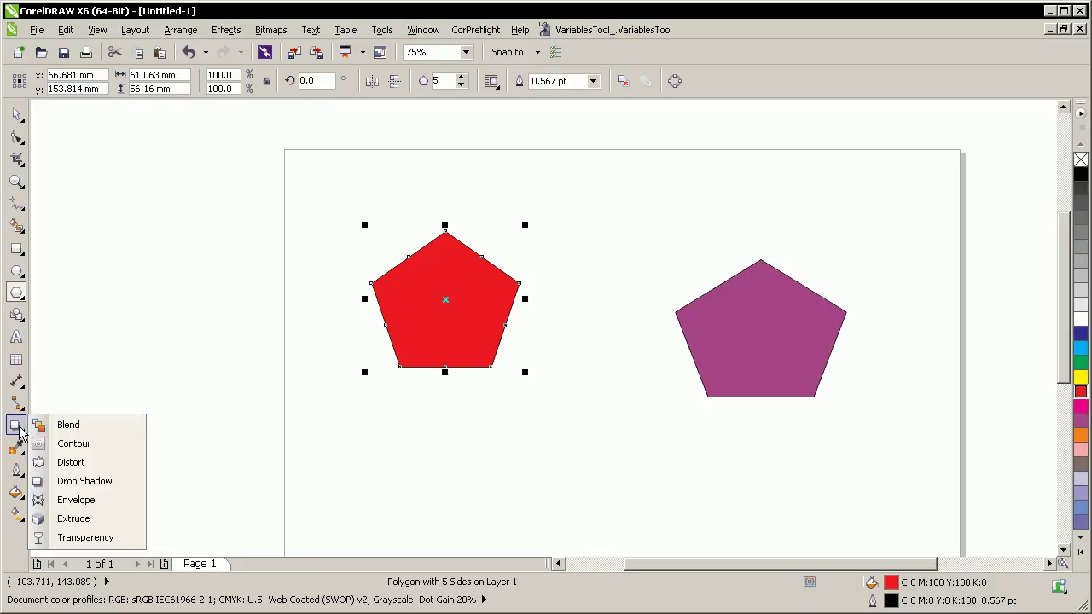
{"action": "left_click", "coordinate": [66, 424]}
{"action": "left_click_drag", "start_coordinate": [452, 302], "coordinate": [758, 328]}
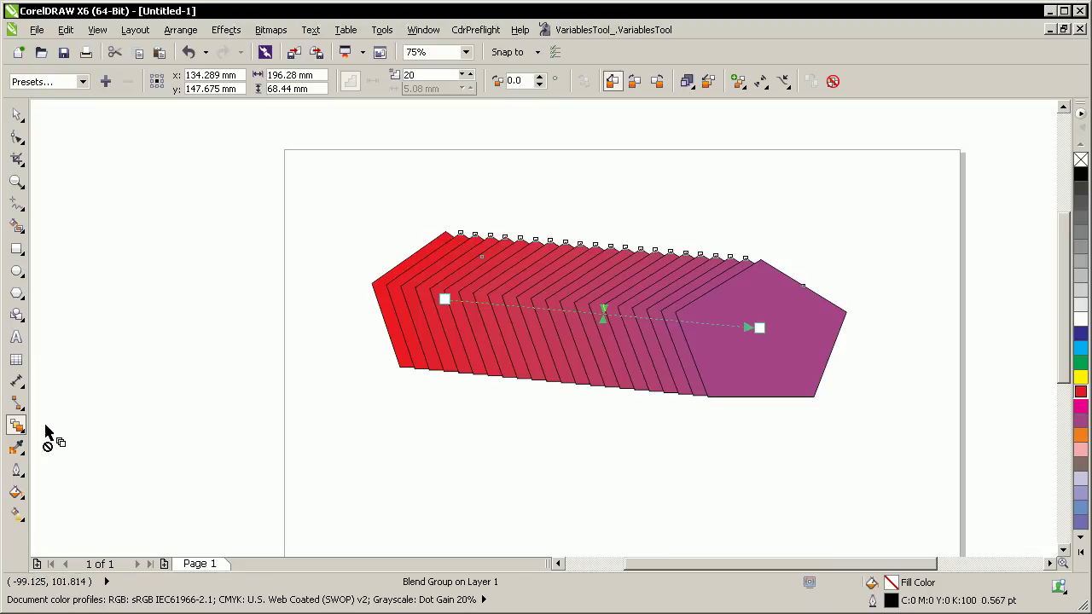
{"action": "left_click", "coordinate": [12, 431]}
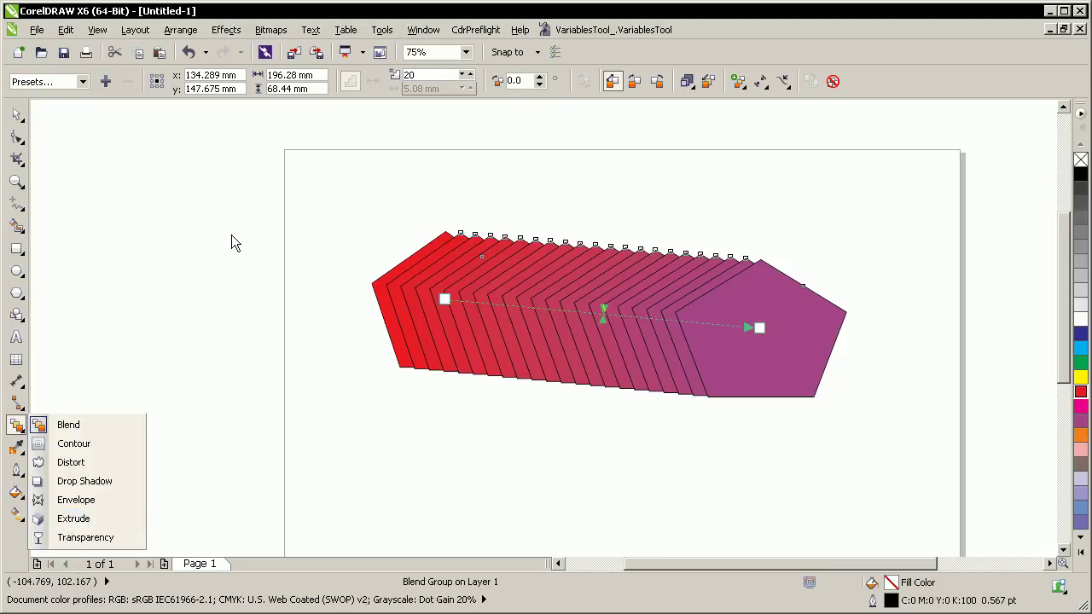
{"action": "left_click", "coordinate": [251, 220]}
{"action": "key", "text": "space"}
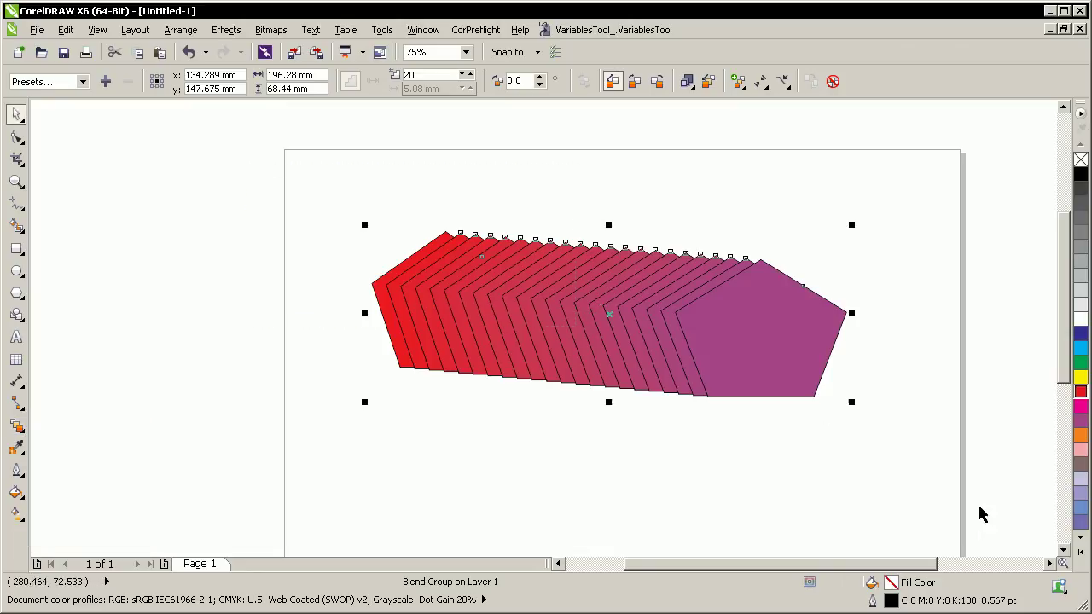
Delete the pentagon blend and type 'TRANSCORP' on the page.
{"action": "key", "text": "Delete"}
{"action": "left_click", "coordinate": [16, 337]}
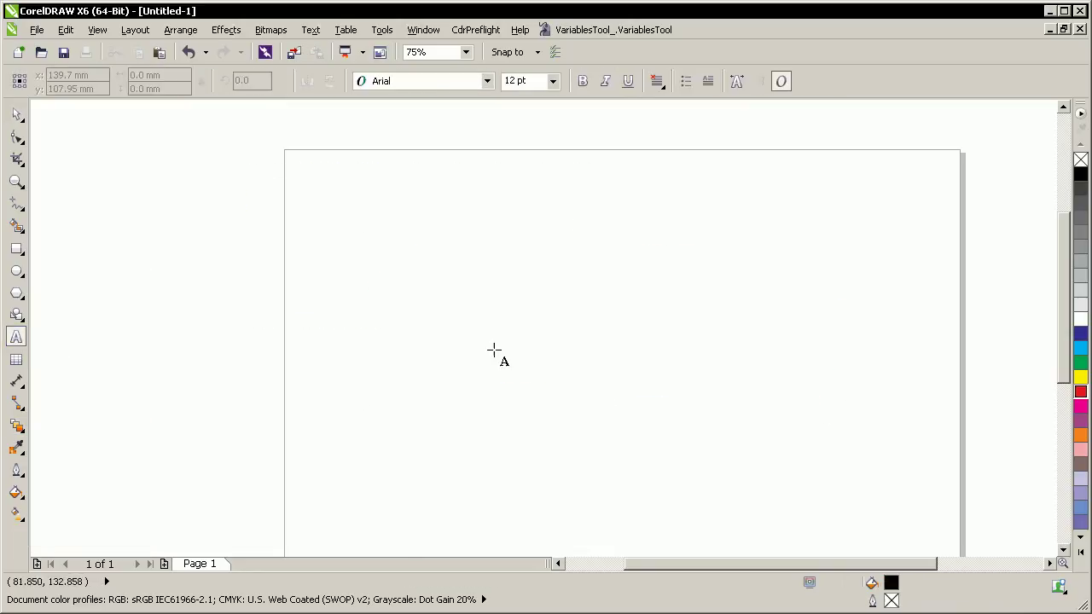
{"action": "left_click", "coordinate": [388, 325]}
{"action": "type", "text": "TRANS"}
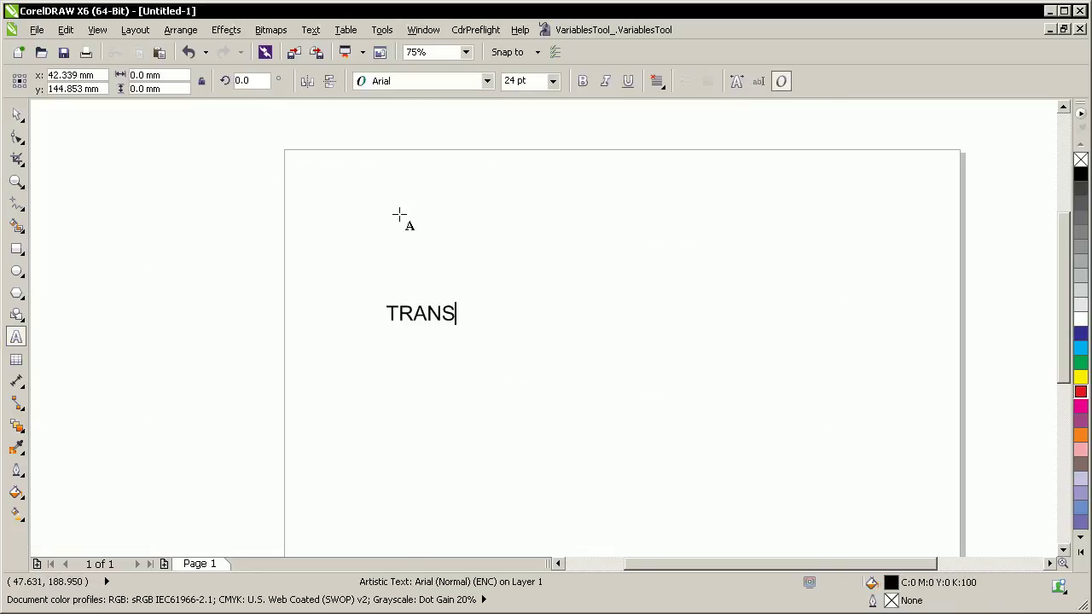
{"action": "type", "text": "CORP"}
{"action": "key", "text": "ctrl+space"}
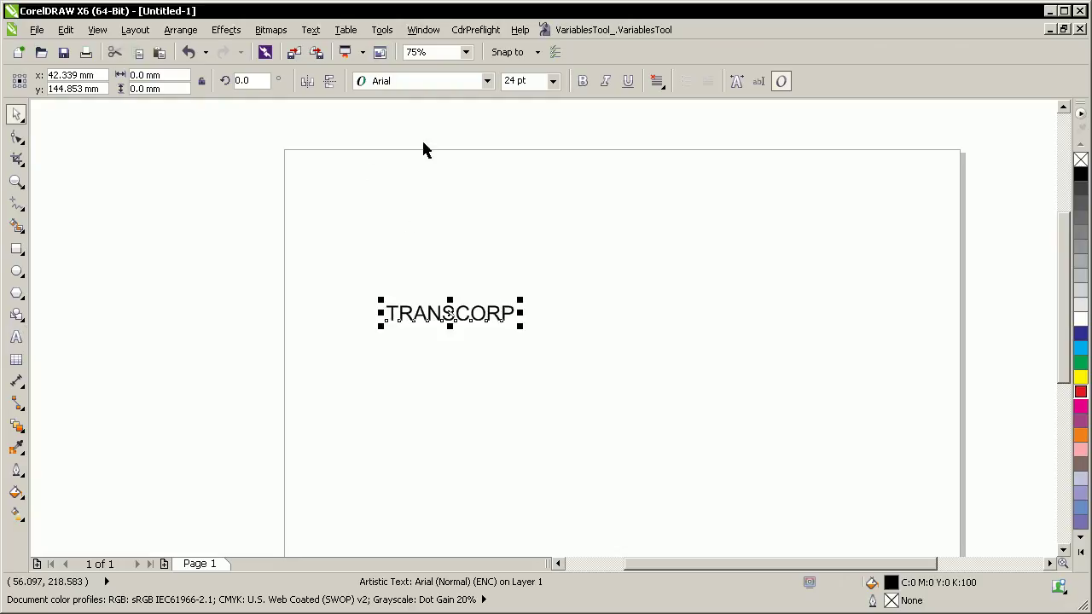
Set TRANSCORP in Compacta Blk BT and enlarge it to about 72 pt.
{"action": "left_click", "coordinate": [488, 80]}
{"action": "left_click", "coordinate": [477, 116]}
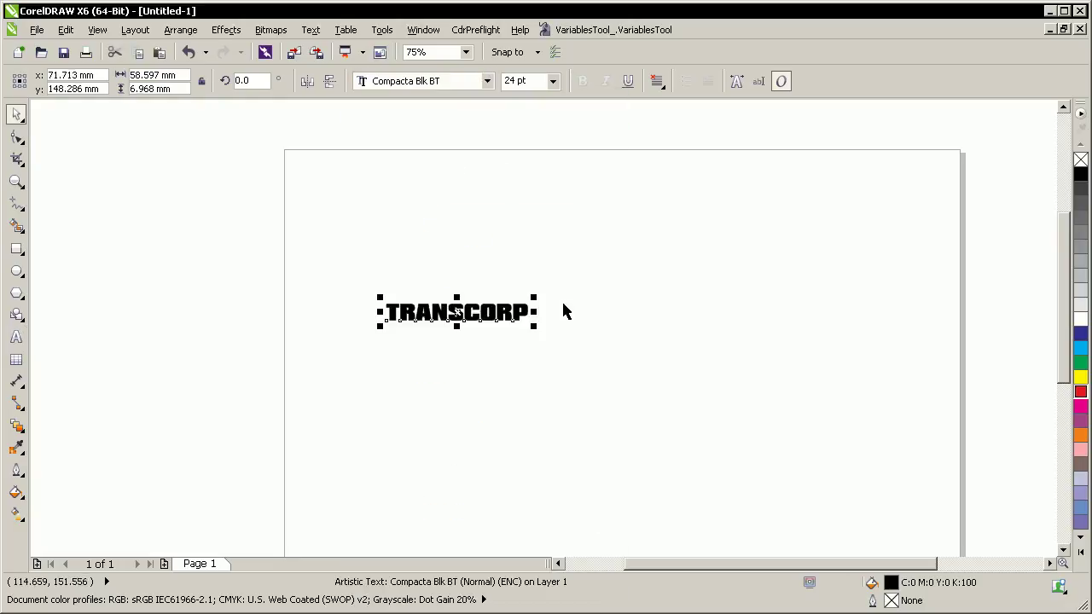
{"action": "left_click_drag", "start_coordinate": [532, 299], "coordinate": [729, 210]}
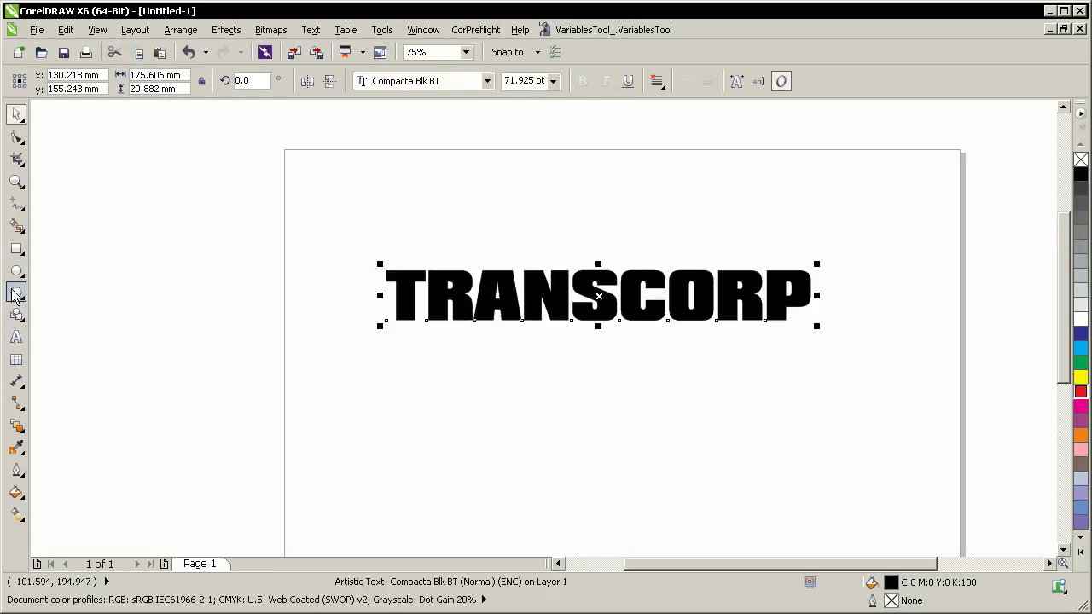
{"action": "left_click", "coordinate": [16, 248]}
Draw a purple rectangle enclosing TRANSCORP and make the text white.
{"action": "mouse_move", "coordinate": [312, 181]}
{"action": "left_mouse_down"}
{"action": "mouse_move", "coordinate": [955, 429]}
{"action": "mouse_move", "coordinate": [945, 419]}
{"action": "left_mouse_up"}
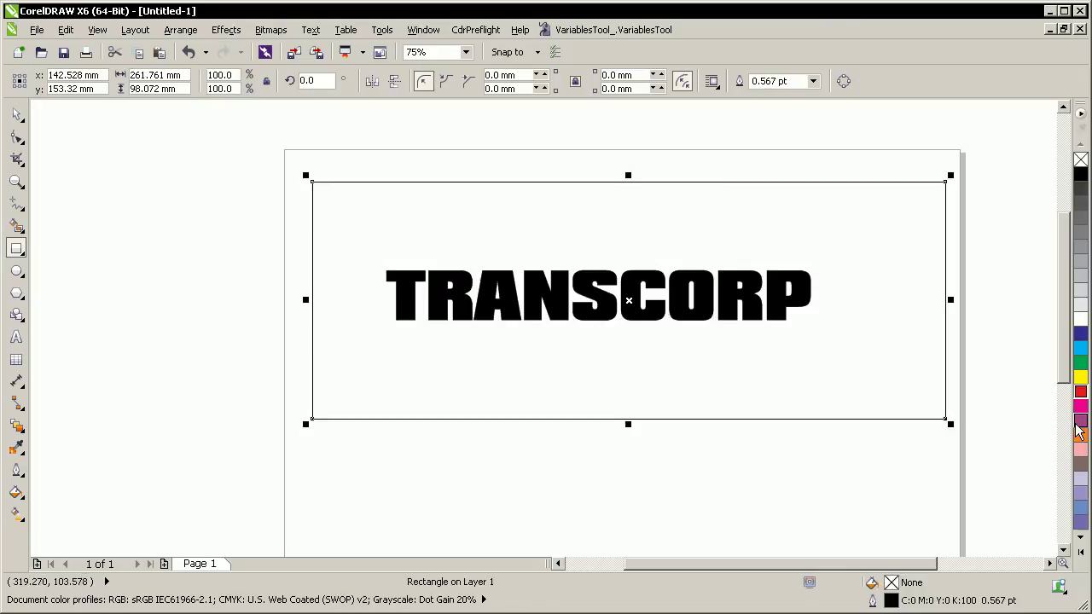
{"action": "left_click", "coordinate": [1079, 421]}
{"action": "key", "text": "space"}
{"action": "left_click", "coordinate": [802, 316]}
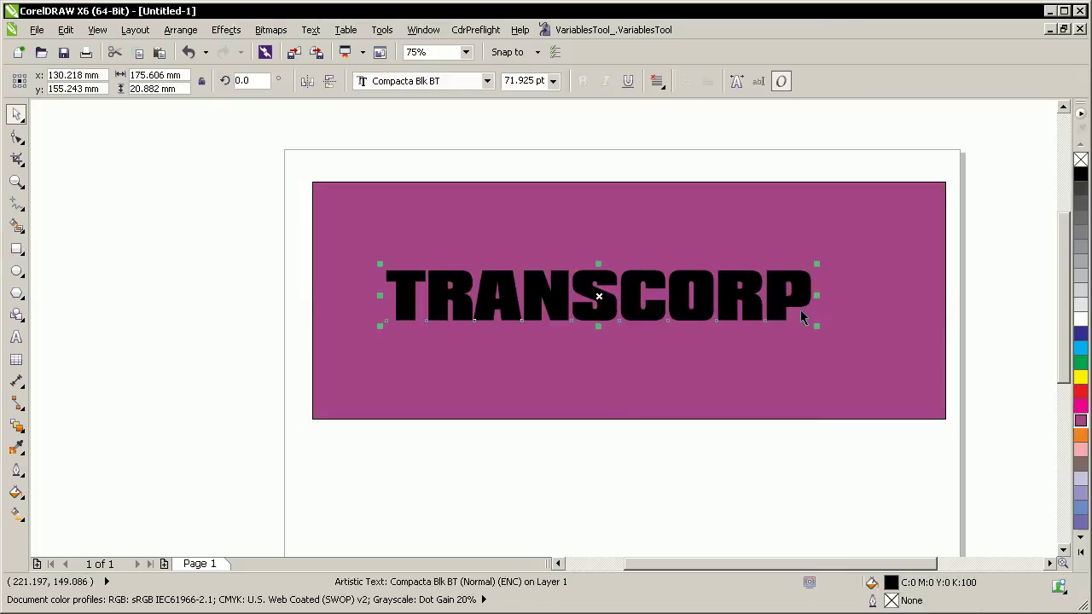
{"action": "left_click", "coordinate": [1077, 321]}
Enlarge TRANSCORP to about 90 pt, raise it, and centre it horizontally on the rectangle.
{"action": "left_click_drag", "start_coordinate": [817, 264], "coordinate": [917, 213]}
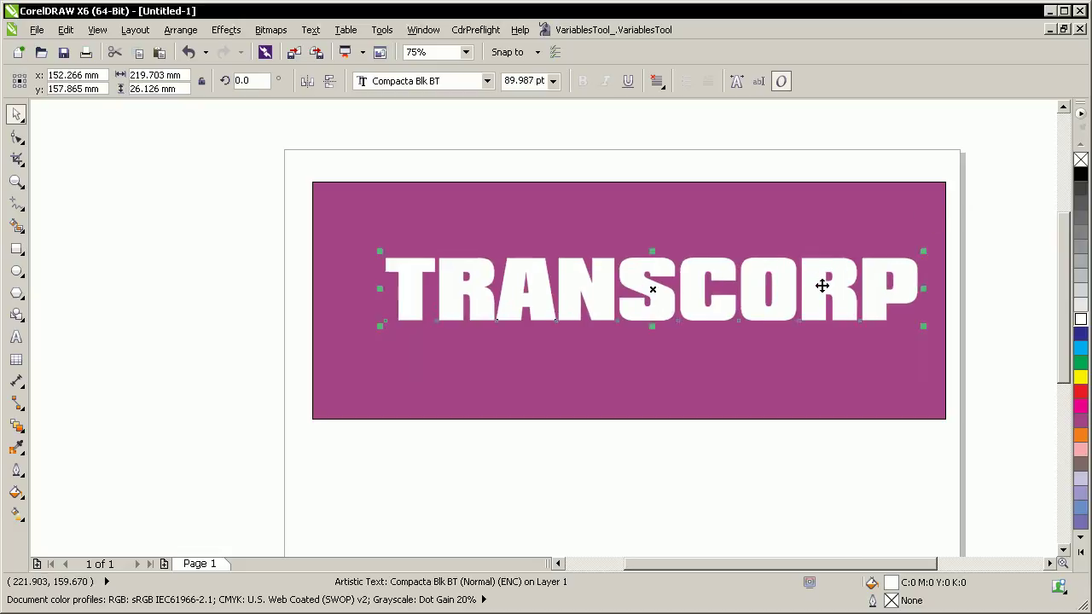
{"action": "left_click_drag", "start_coordinate": [824, 285], "coordinate": [799, 270]}
{"action": "left_click", "coordinate": [525, 335], "text": "shift"}
{"action": "key", "text": "c"}
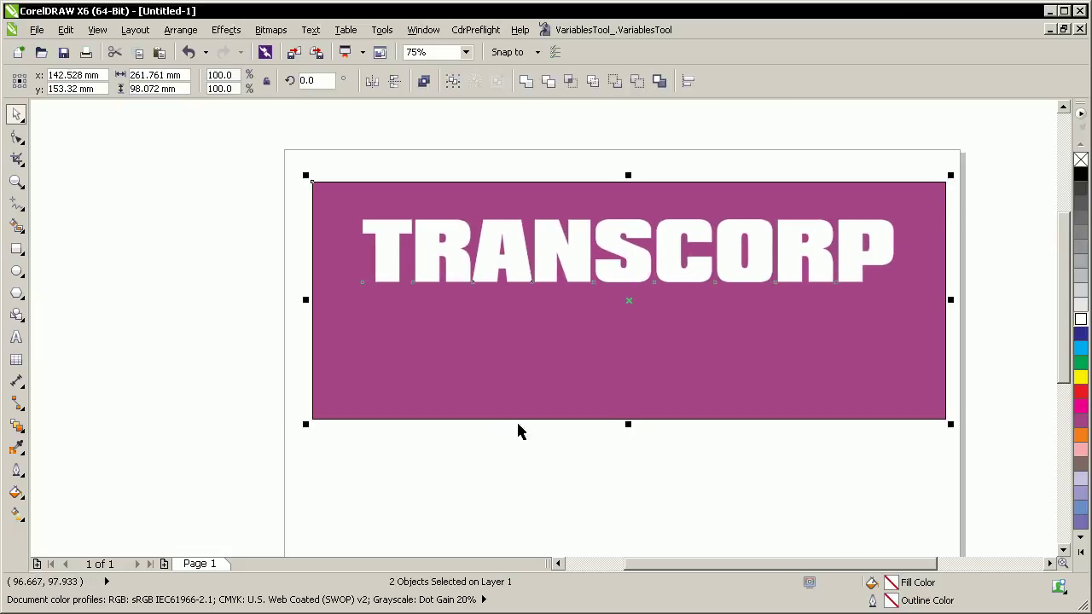
{"action": "left_click", "coordinate": [523, 474]}
{"action": "left_click", "coordinate": [537, 273]}
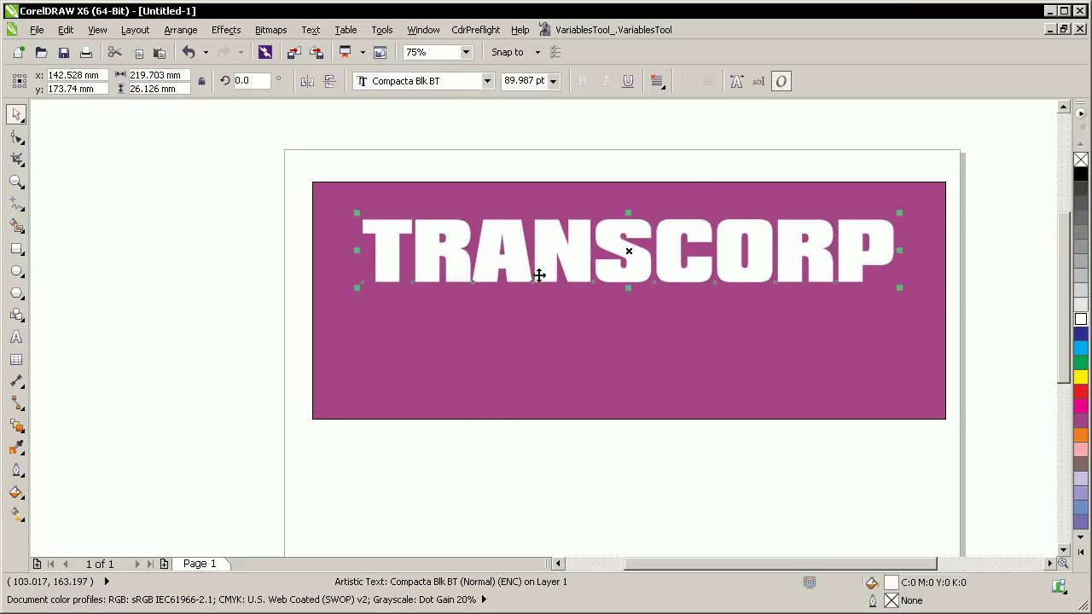
Apply a linear transparency to TRANSCORP fading from solid at top to transparent at bottom.
{"action": "left_click", "coordinate": [19, 426]}
{"action": "left_click", "coordinate": [64, 535]}
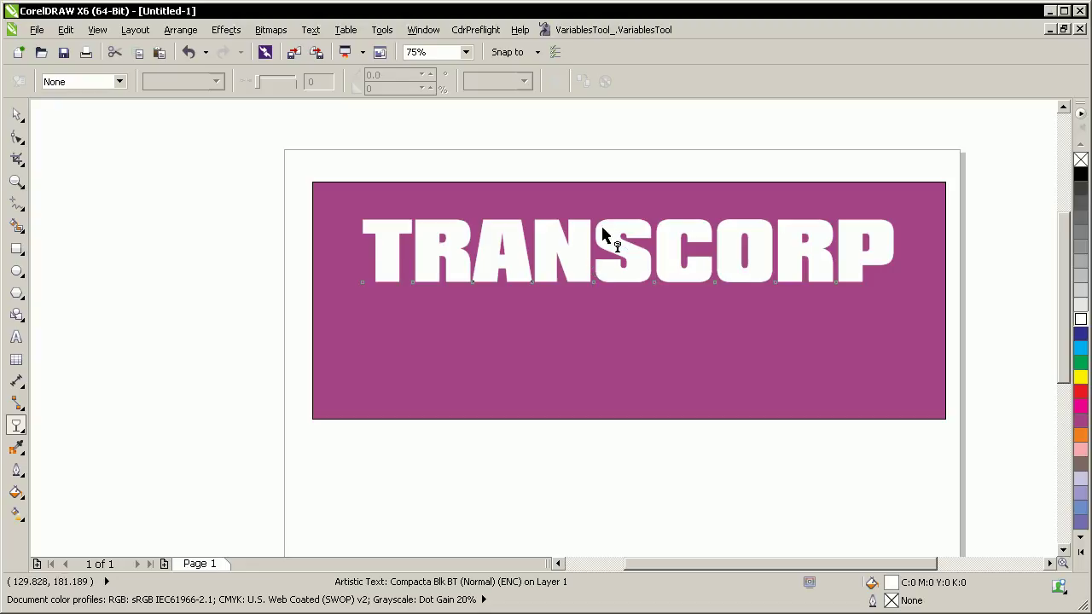
{"action": "left_click_drag", "start_coordinate": [600, 225], "coordinate": [601, 308]}
{"action": "left_click_drag", "start_coordinate": [401, 258], "coordinate": [804, 261]}
{"action": "left_click_drag", "start_coordinate": [626, 186], "coordinate": [628, 314]}
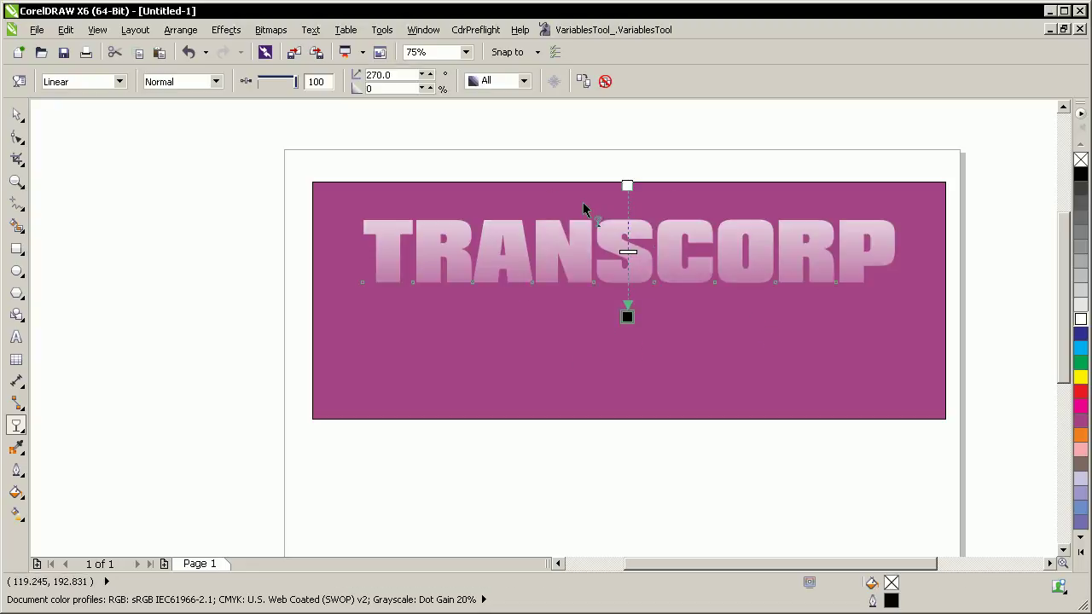
{"action": "left_click_drag", "start_coordinate": [541, 197], "coordinate": [671, 309]}
{"action": "left_click_drag", "start_coordinate": [458, 276], "coordinate": [726, 276]}
{"action": "left_click_drag", "start_coordinate": [822, 243], "coordinate": [455, 242]}
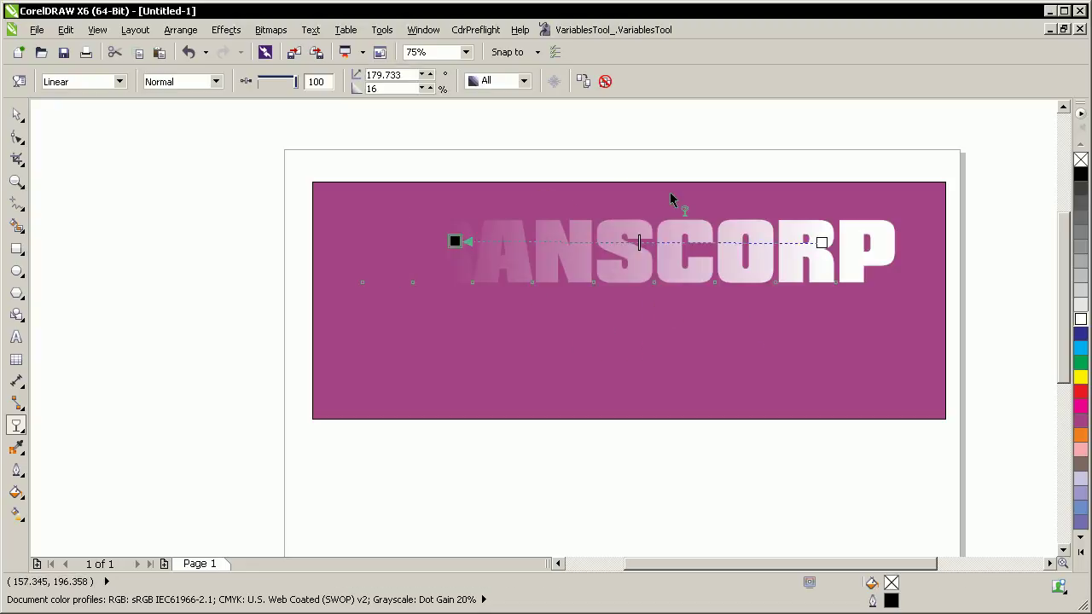
{"action": "left_click_drag", "start_coordinate": [670, 198], "coordinate": [661, 312]}
Nudge the faded TRANSCORP text slightly up and right, then reselect it.
{"action": "key", "text": "space"}
{"action": "left_click", "coordinate": [535, 502]}
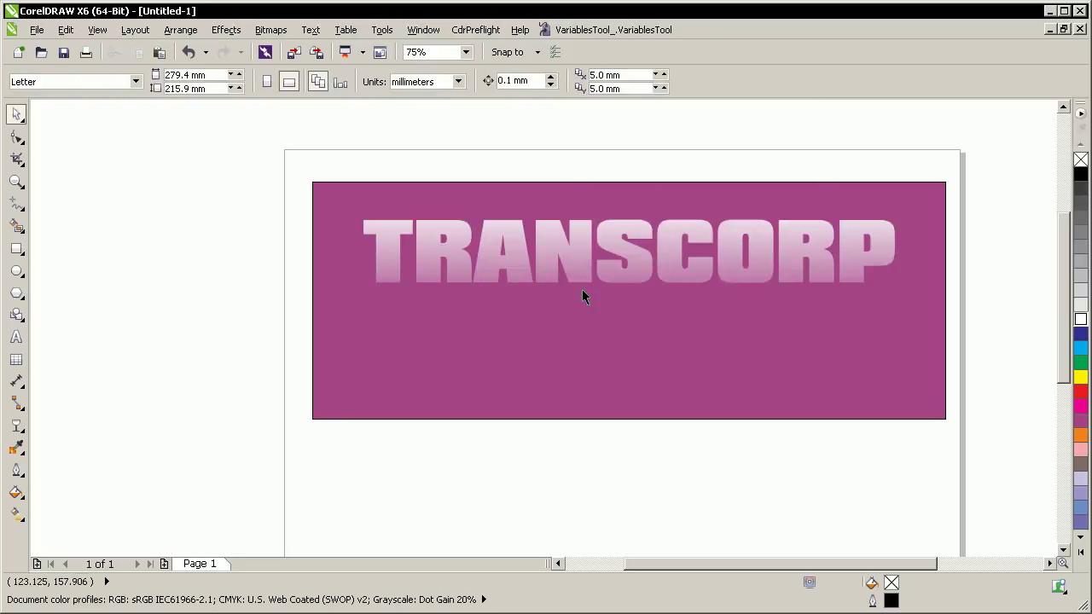
{"action": "left_click_drag", "start_coordinate": [597, 273], "coordinate": [601, 267]}
{"action": "left_click", "coordinate": [850, 433]}
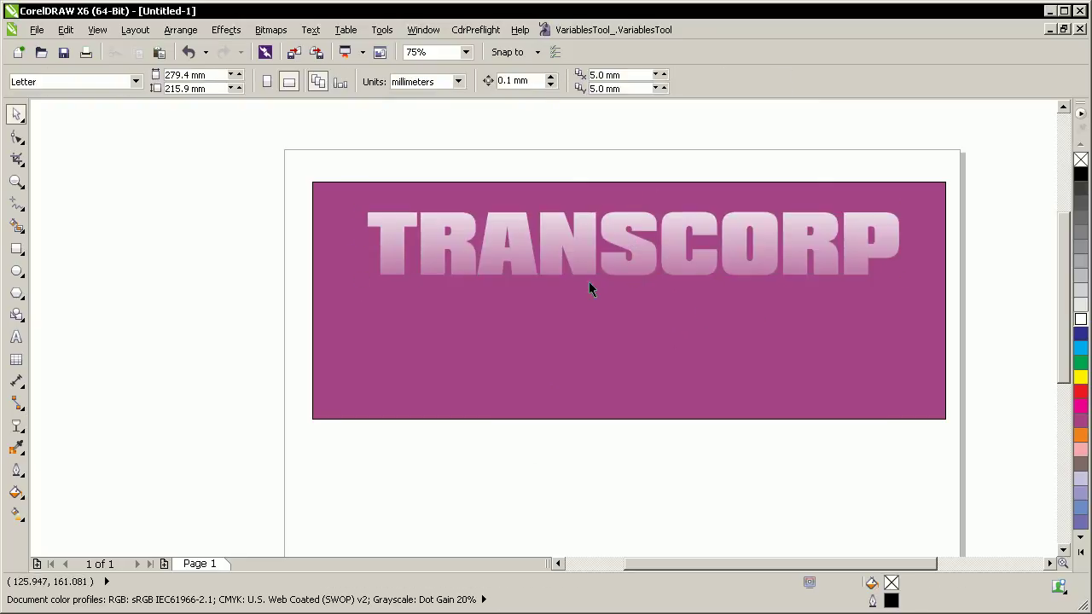
{"action": "left_click", "coordinate": [421, 244]}
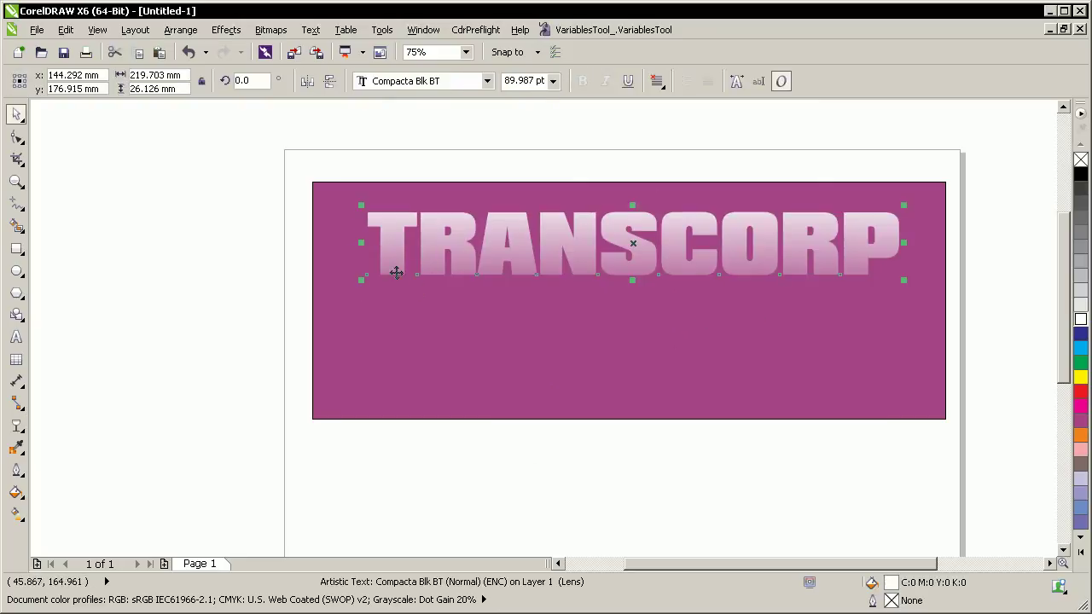
Convert the purple rectangle and TRANSCORP text into one 300 dpi CMYK bitmap.
{"action": "left_click", "coordinate": [320, 249]}
{"action": "left_click", "coordinate": [375, 245]}
{"action": "left_click", "coordinate": [335, 248], "text": "shift"}
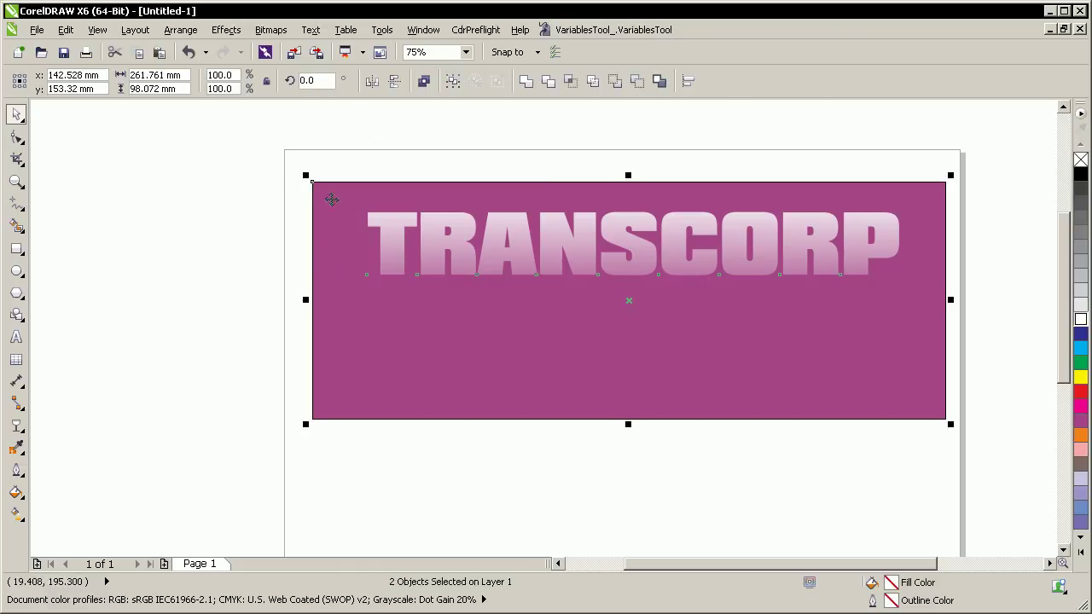
{"action": "left_click", "coordinate": [270, 29]}
{"action": "left_click", "coordinate": [309, 47]}
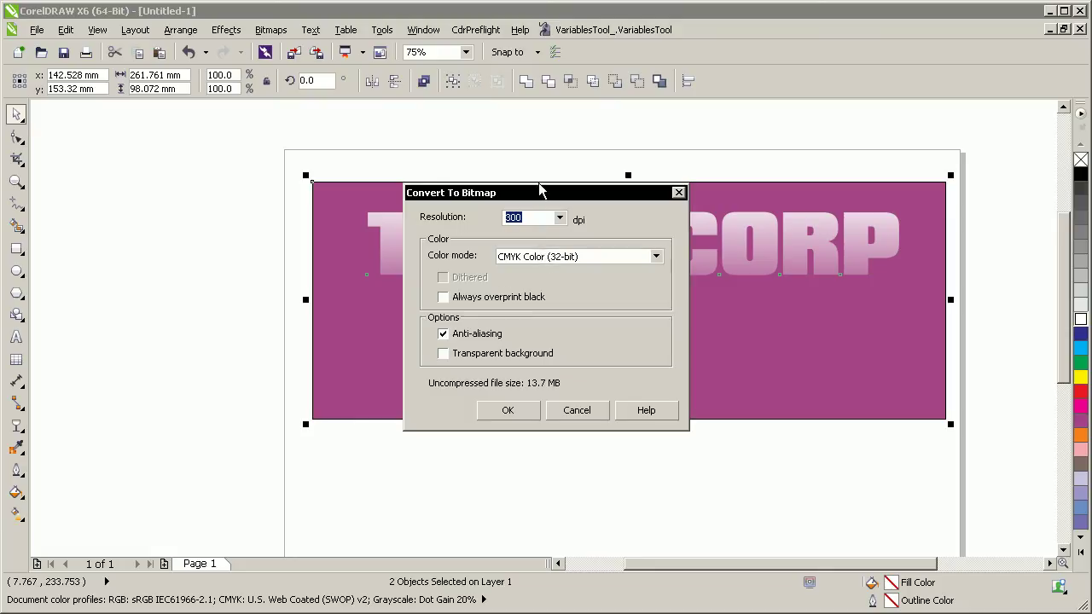
{"action": "left_click", "coordinate": [515, 413]}
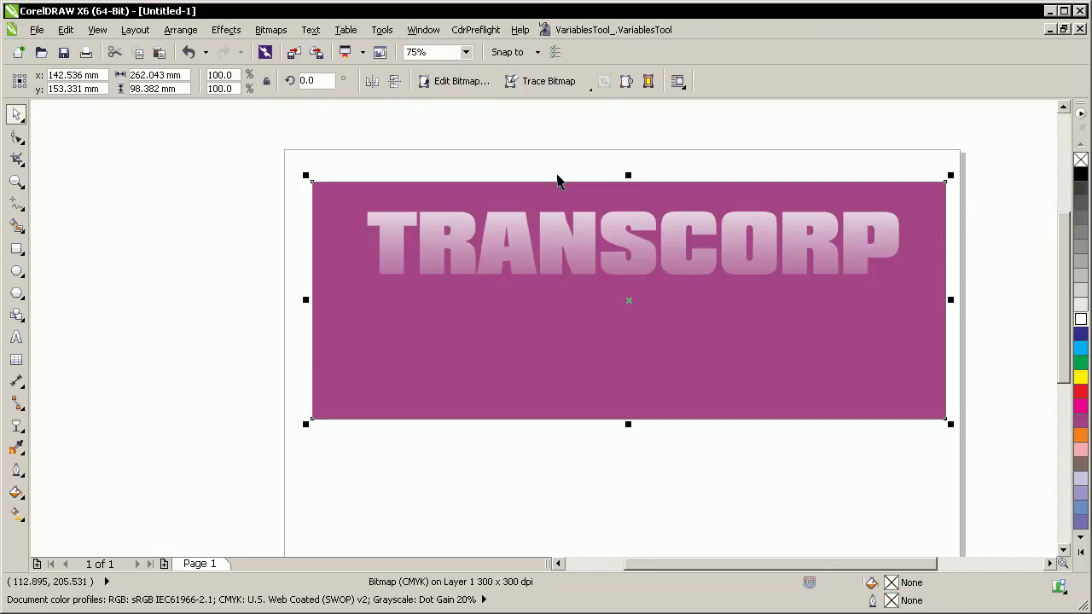
{"action": "left_click", "coordinate": [556, 177]}
{"action": "key", "text": "F4"}
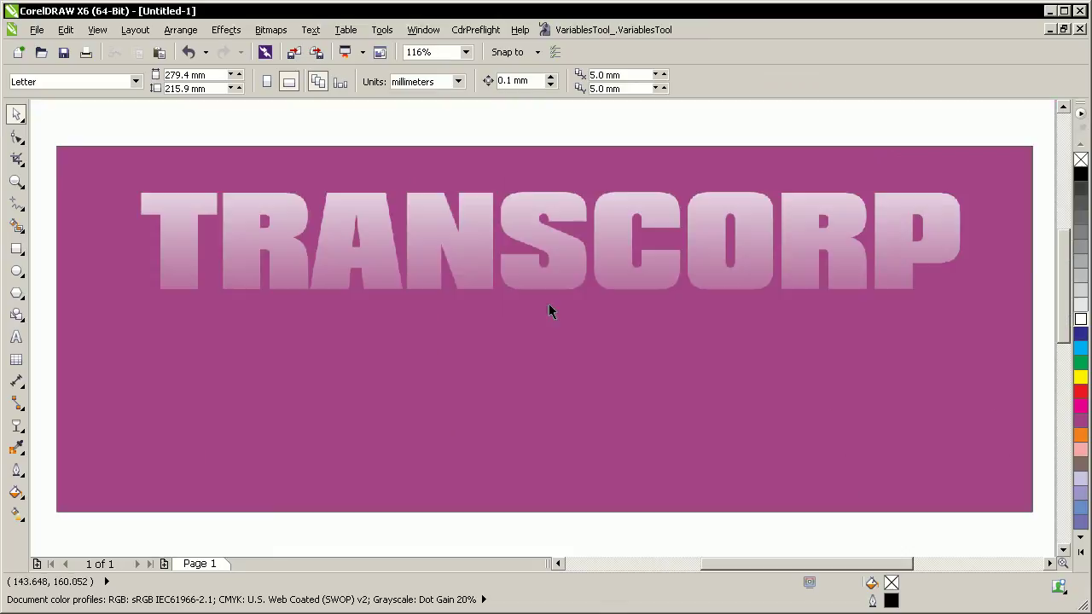
{"action": "scroll", "coordinate": [760, 434], "scroll_direction": "down", "scroll_amount": 2}
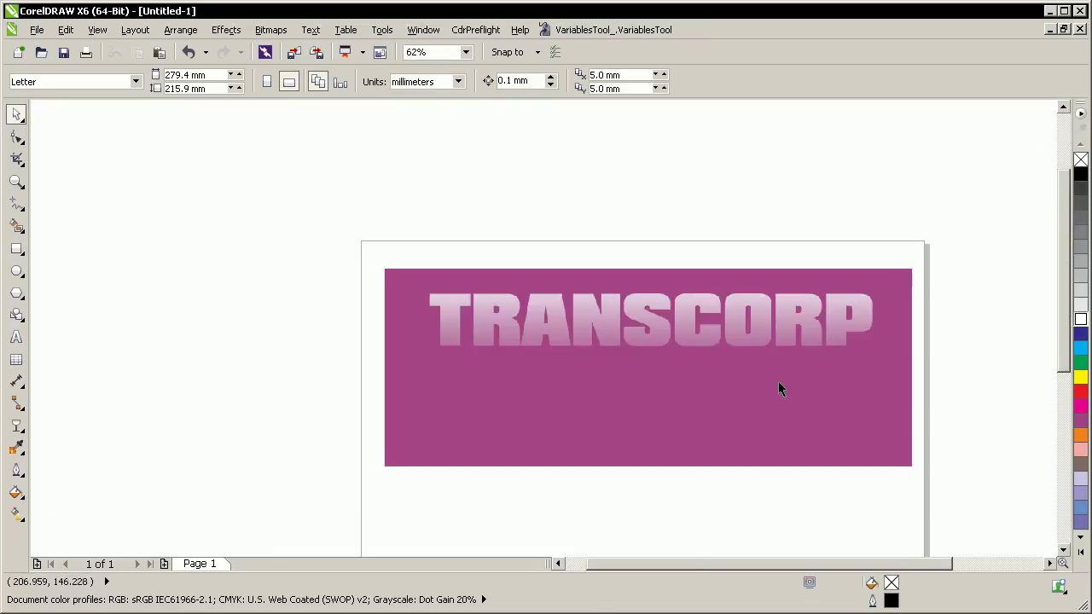
Delete the bitmap banner and draw a purple square on the left of the page.
{"action": "left_click", "coordinate": [407, 374]}
{"action": "key", "text": "Delete"}
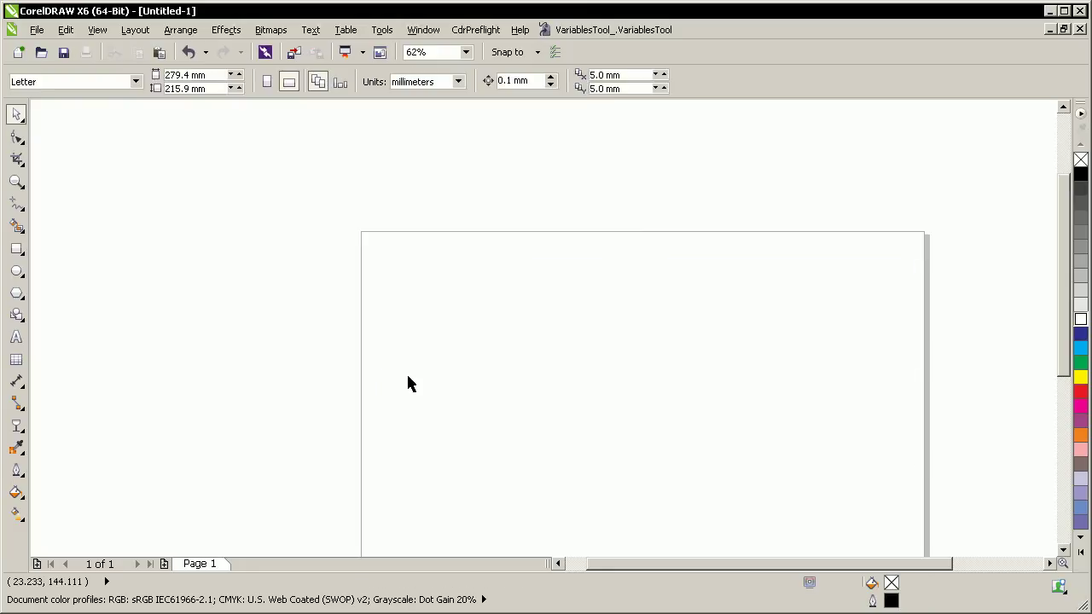
{"action": "left_click", "coordinate": [17, 248]}
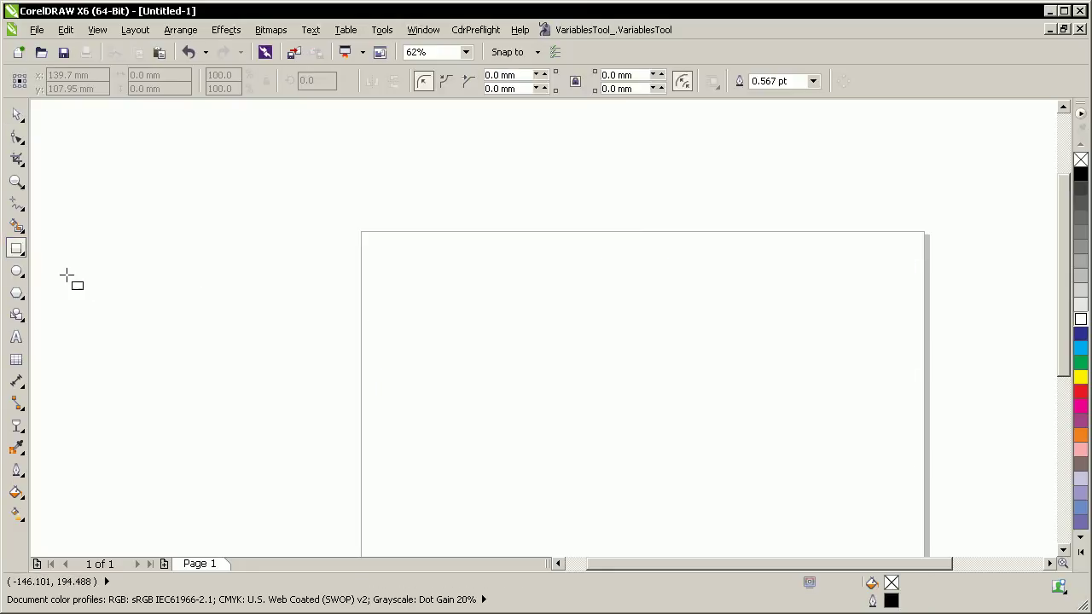
{"action": "left_click_drag", "start_coordinate": [409, 294], "coordinate": [528, 402]}
{"action": "left_click", "coordinate": [1081, 421]}
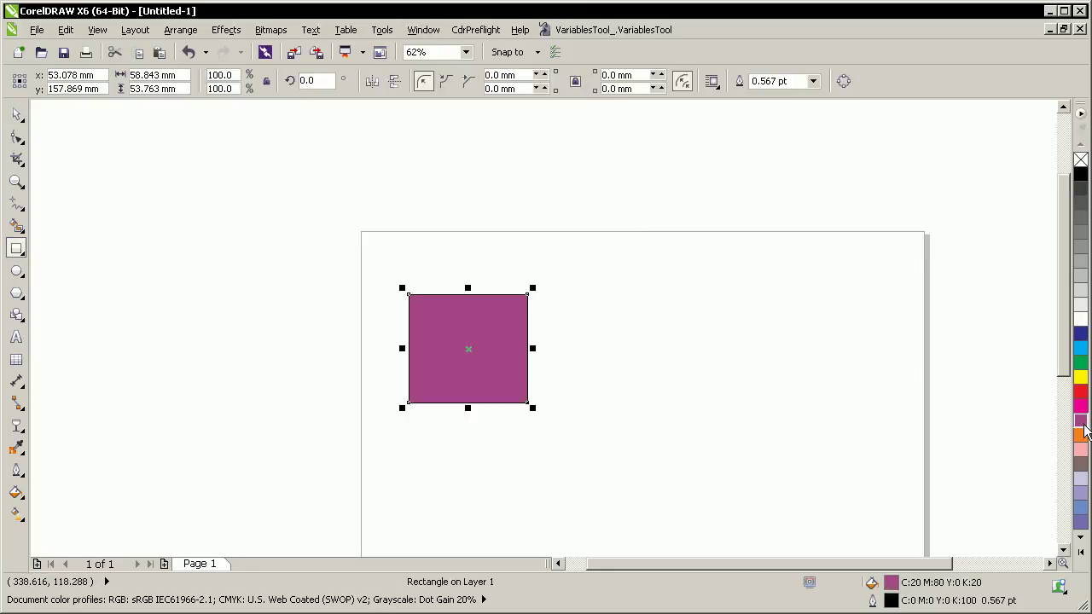
{"action": "key", "text": "space"}
Duplicate the square to the right, shrink the copy, and fill it yellow.
{"action": "left_click_drag", "start_coordinate": [468, 348], "coordinate": [673, 327]}
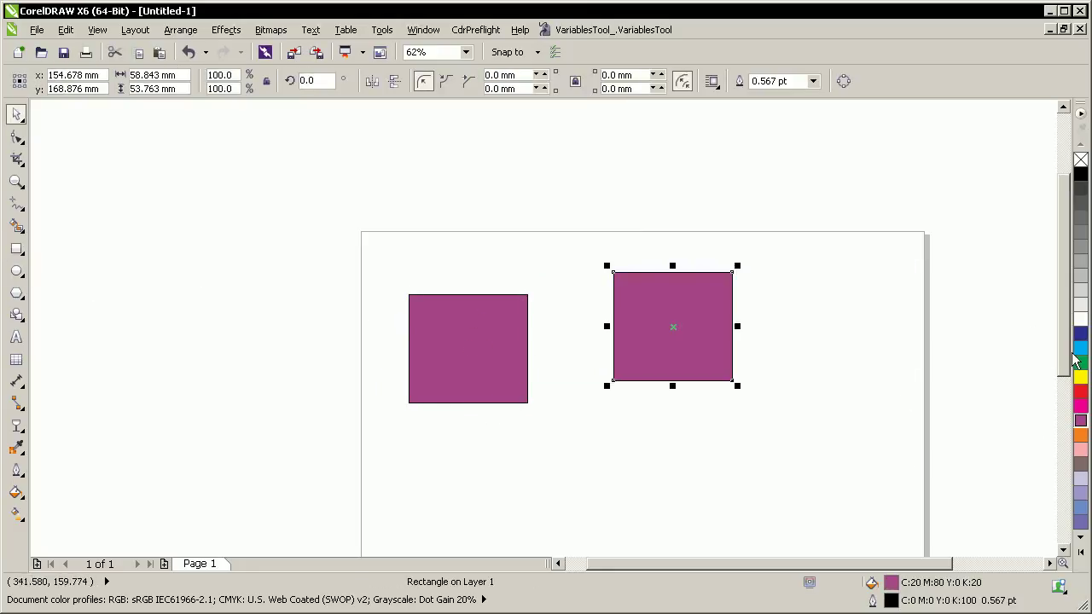
{"action": "left_click", "coordinate": [736, 382]}
{"action": "left_click", "coordinate": [713, 368]}
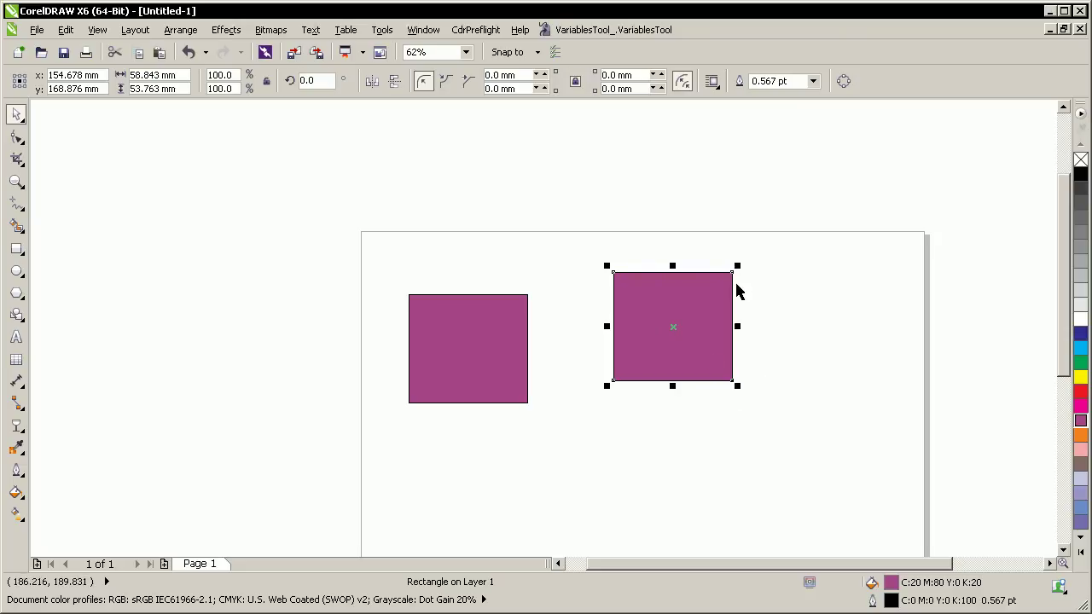
{"action": "left_click_drag", "start_coordinate": [737, 267], "coordinate": [575, 329]}
{"action": "left_click", "coordinate": [1080, 376]}
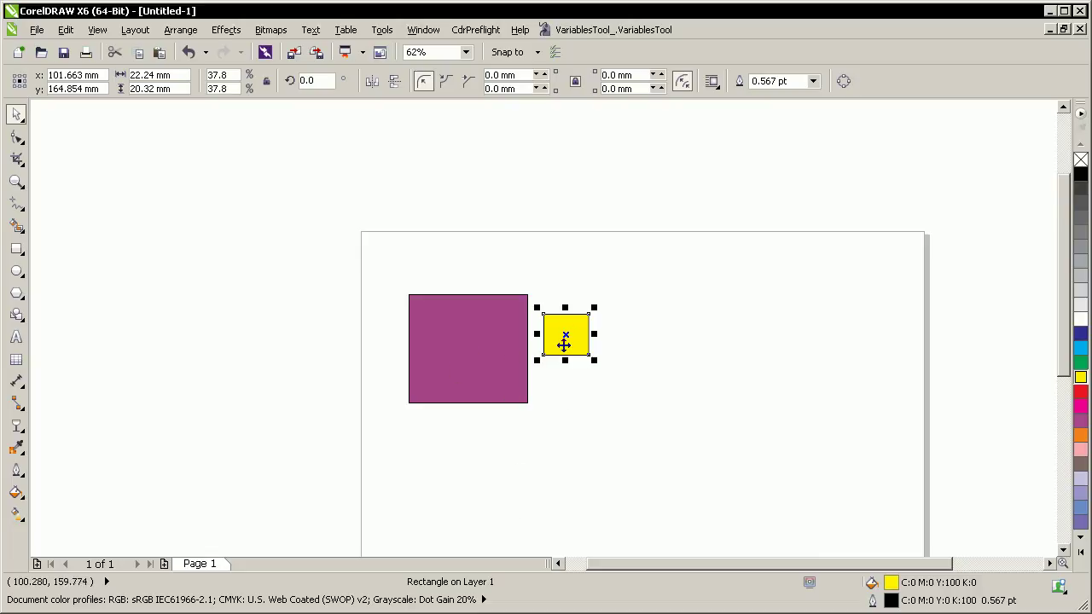
Centre the yellow square horizontally and vertically on the purple square.
{"action": "left_click_drag", "start_coordinate": [629, 295], "coordinate": [537, 376]}
{"action": "left_click", "coordinate": [475, 348], "text": "shift"}
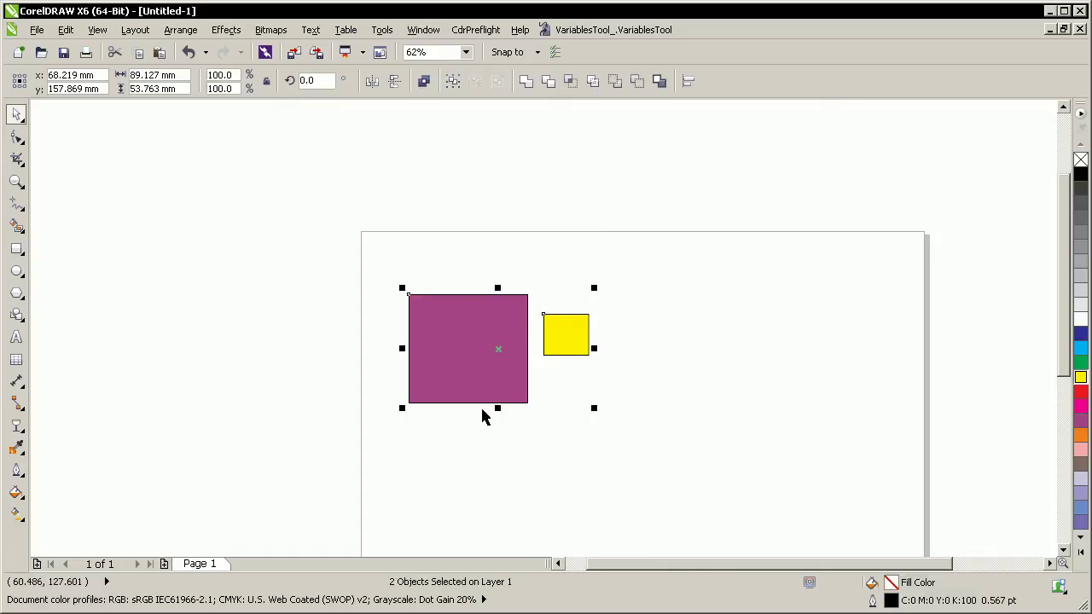
{"action": "key", "text": "c"}
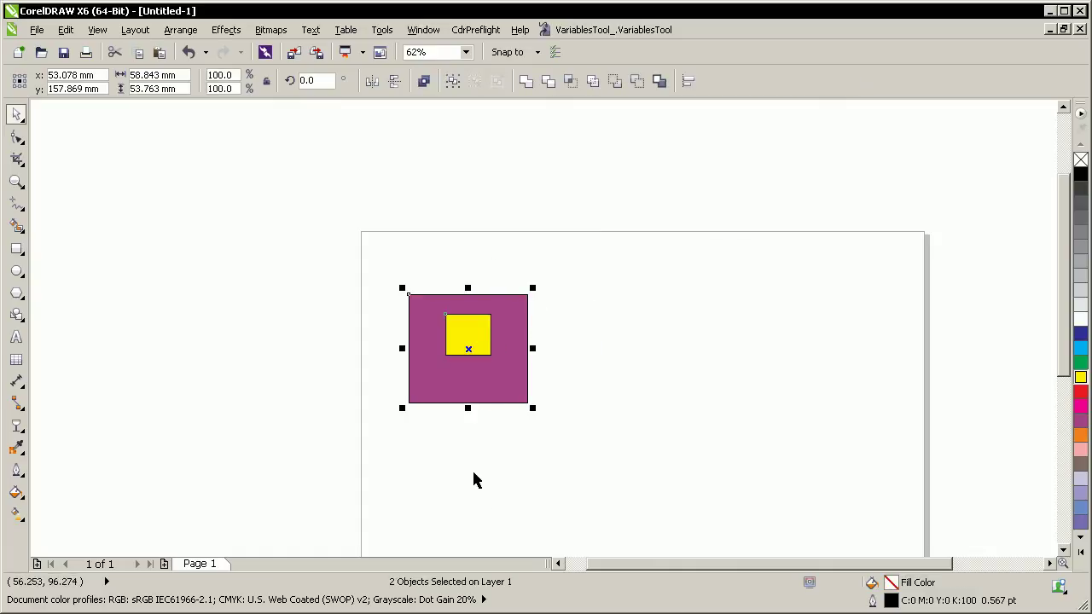
{"action": "key", "text": "e"}
Move the yellow square out, align it to the purple square's top-right corner, and reselect both.
{"action": "left_click", "coordinate": [461, 337]}
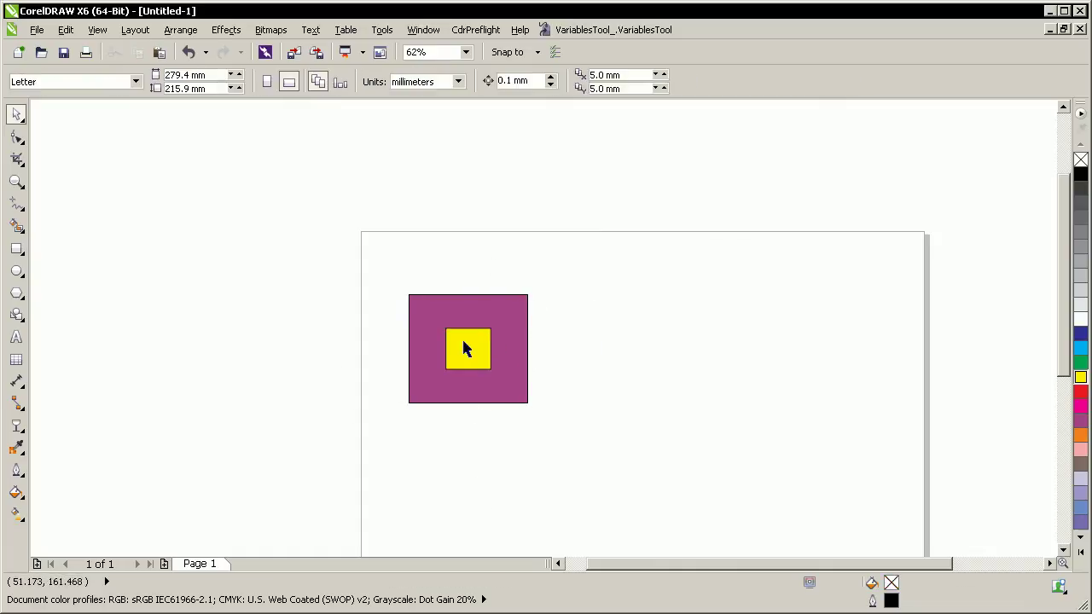
{"action": "left_click_drag", "start_coordinate": [461, 337], "coordinate": [615, 337]}
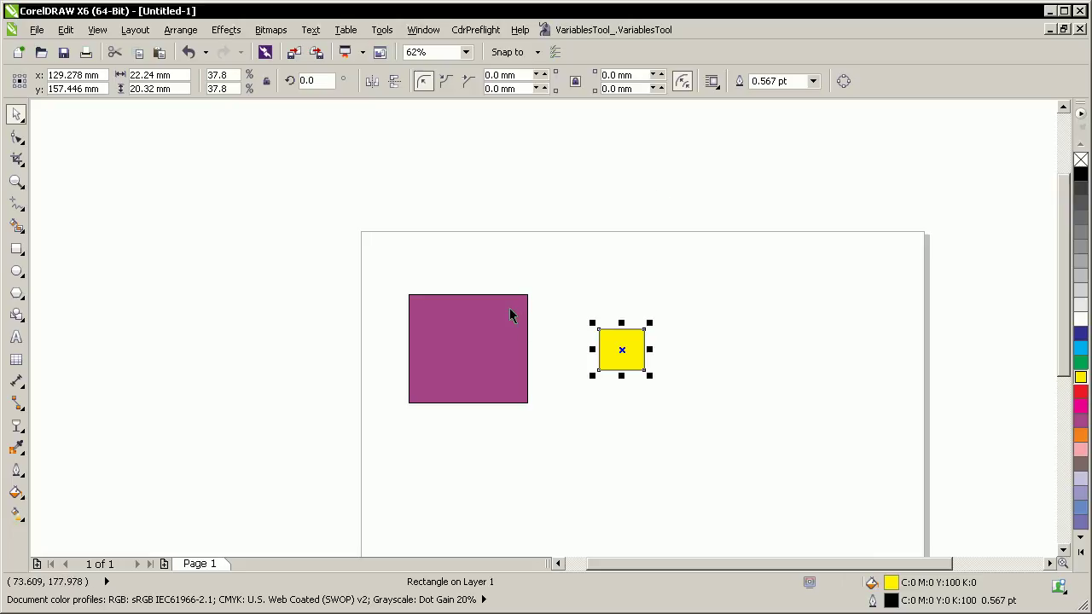
{"action": "left_click", "coordinate": [485, 349], "text": "shift"}
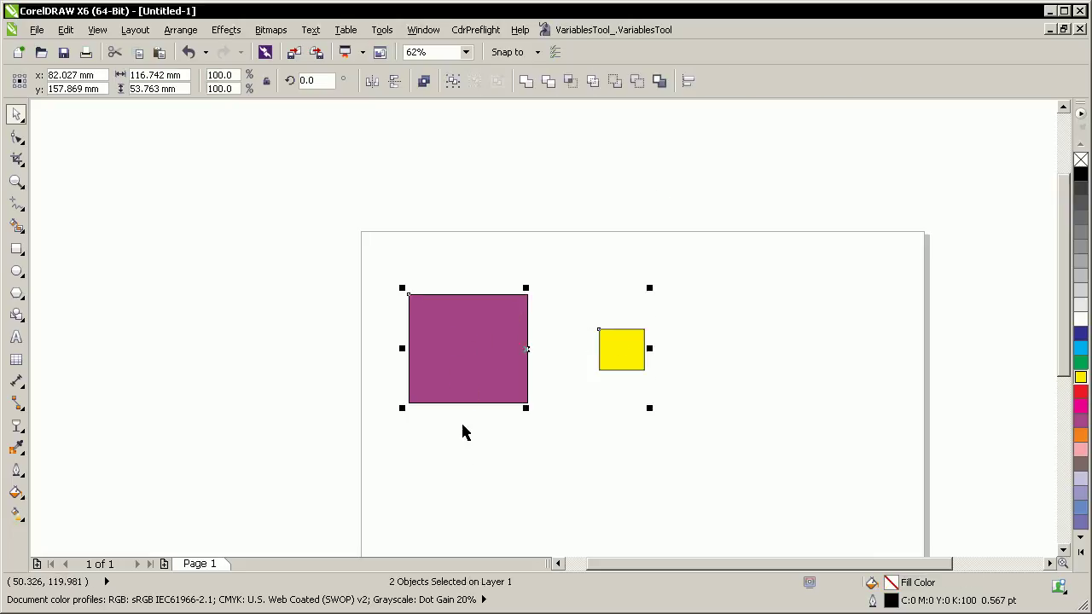
{"action": "key", "text": "t"}
{"action": "key", "text": "r"}
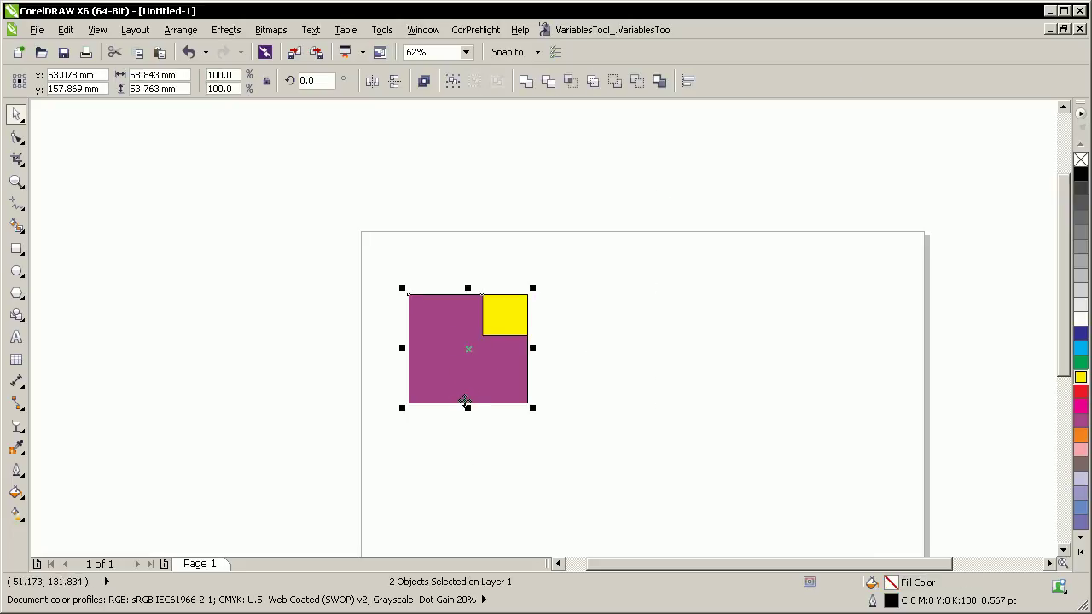
{"action": "left_click", "coordinate": [602, 267]}
{"action": "left_click", "coordinate": [516, 331]}
{"action": "left_click", "coordinate": [476, 380], "text": "shift"}
Align the yellow square to the purple square's bottom-left corner.
{"action": "key", "text": "b"}
{"action": "key", "text": "l"}
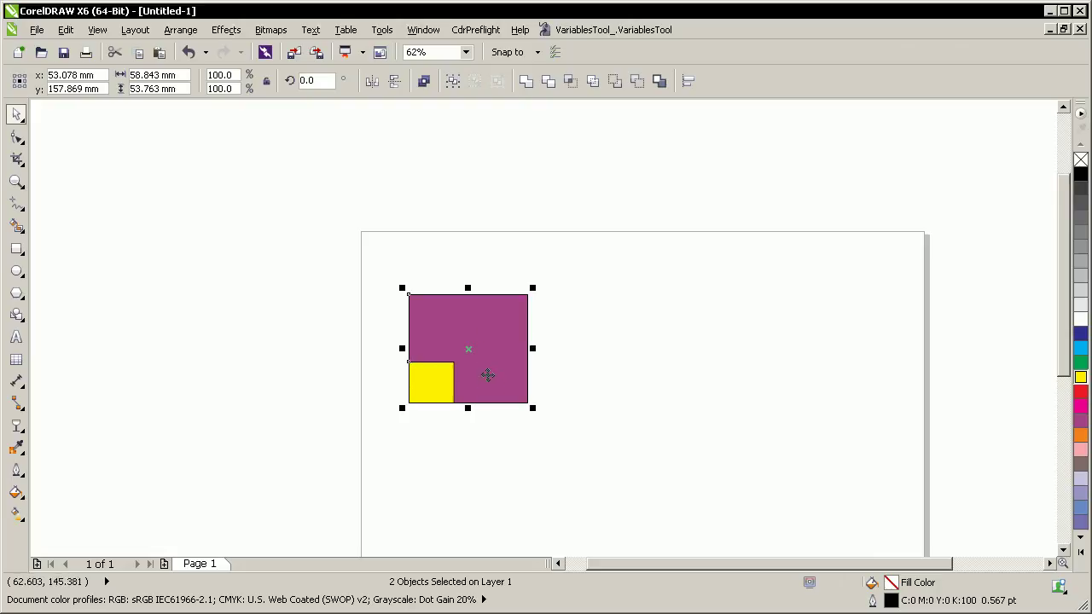
{"action": "left_click", "coordinate": [571, 213]}
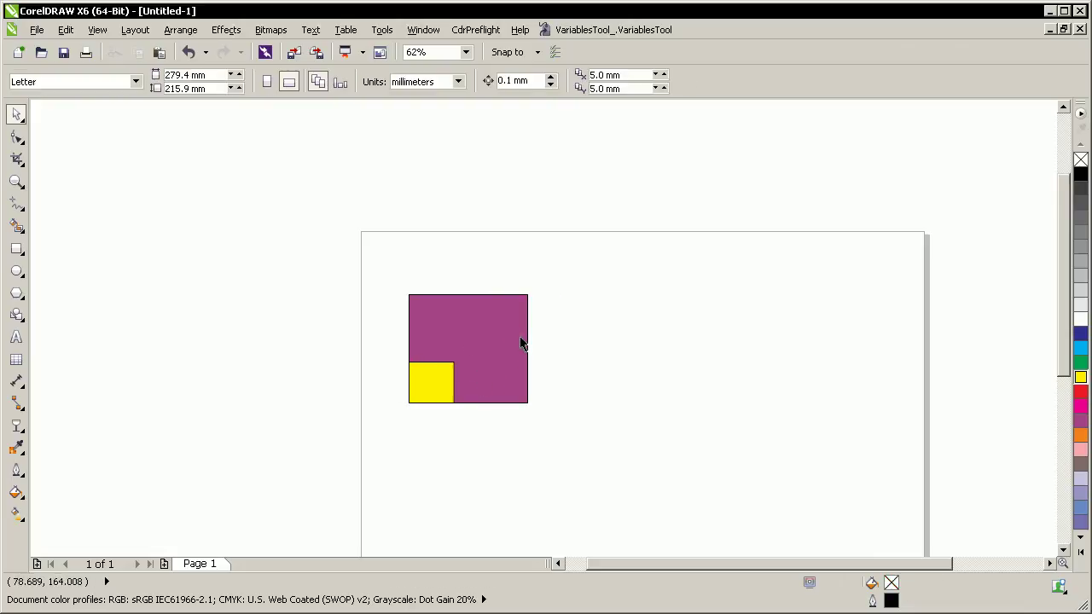
Make three duplicates of the small yellow square to its right.
{"action": "left_click_drag", "start_coordinate": [324, 236], "coordinate": [465, 414]}
{"action": "left_click_drag", "start_coordinate": [435, 384], "coordinate": [641, 375]}
{"action": "right_click", "coordinate": [593, 329]}
{"action": "right_click", "coordinate": [641, 375]}
{"action": "left_click_drag", "start_coordinate": [641, 374], "coordinate": [708, 327]}
{"action": "right_click", "coordinate": [708, 327]}
Recolour the copies purple, red and magenta, moving the yellow square far right.
{"action": "left_click", "coordinate": [652, 374]}
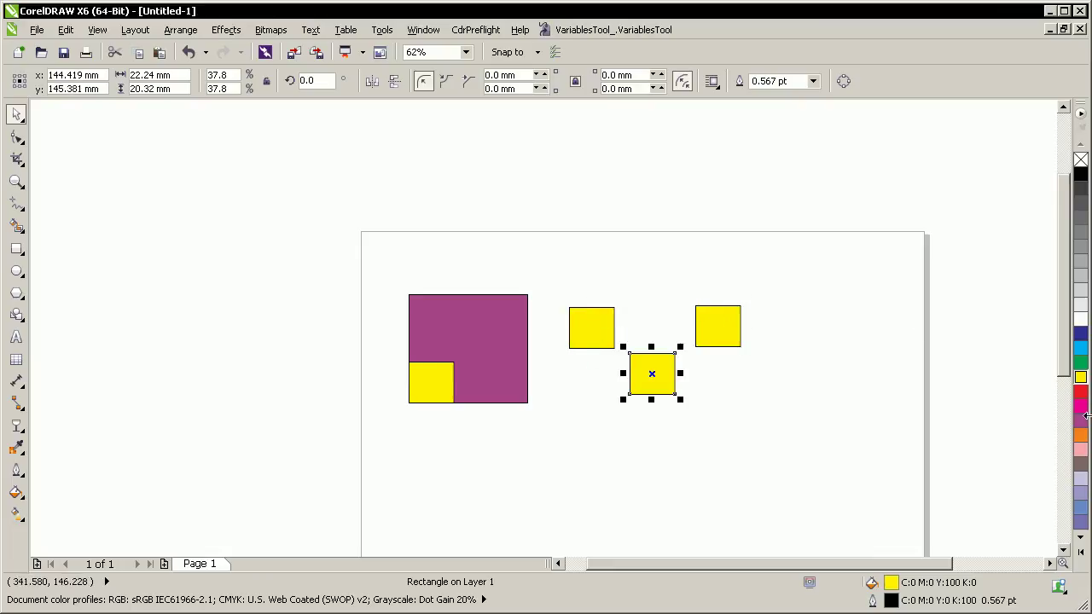
{"action": "left_click", "coordinate": [1078, 427]}
{"action": "key", "text": "Tab"}
{"action": "left_click", "coordinate": [1080, 391]}
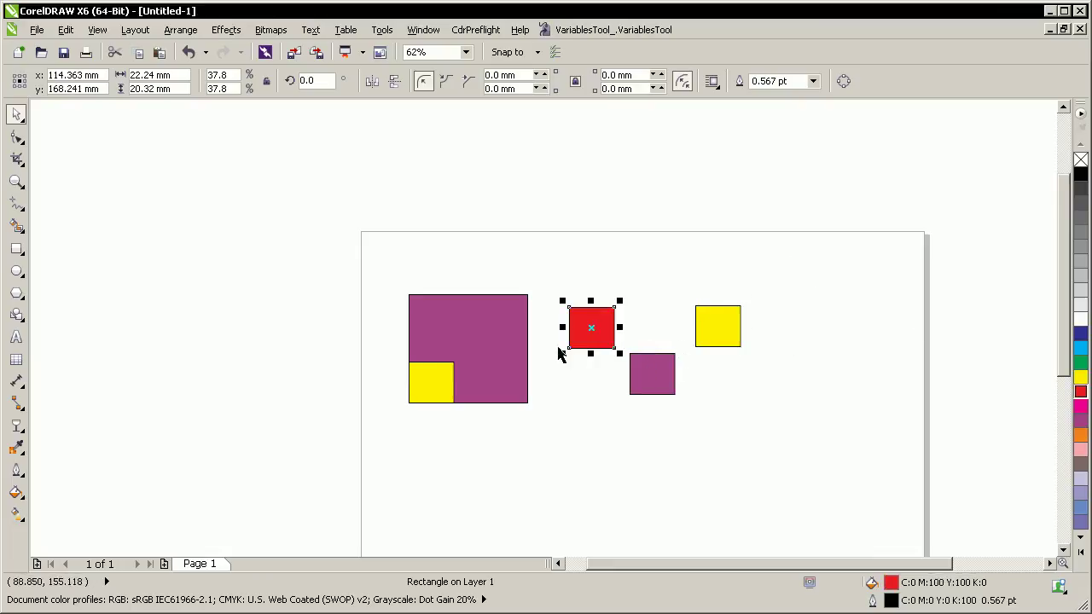
{"action": "left_click_drag", "start_coordinate": [418, 394], "coordinate": [737, 382]}
{"action": "left_click", "coordinate": [1080, 406]}
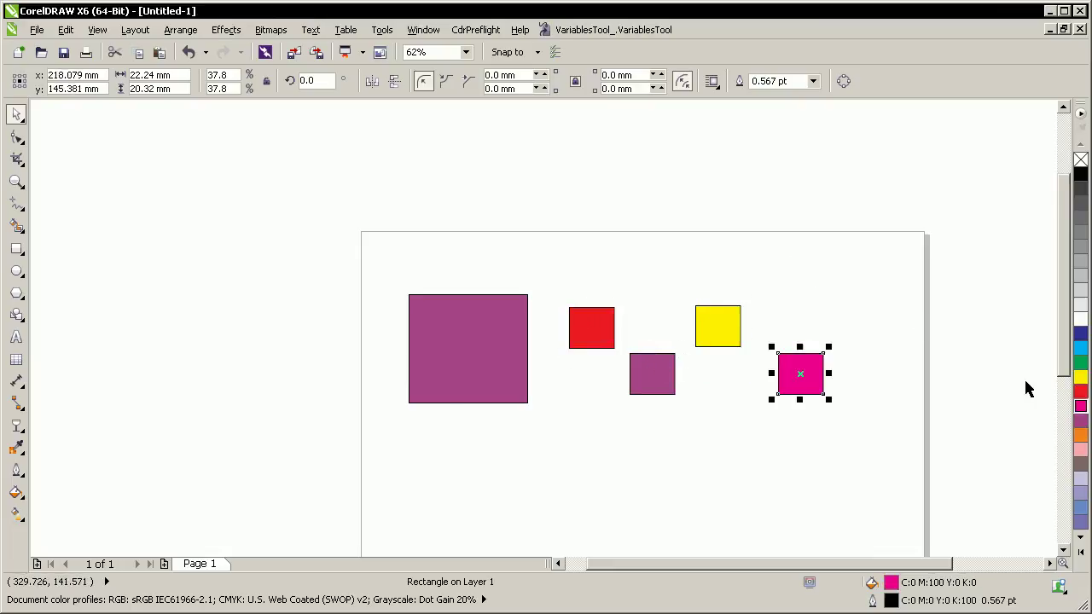
Align all five squares' bottoms and distribute the small squares evenly by their centres.
{"action": "left_click_drag", "start_coordinate": [911, 246], "coordinate": [439, 358]}
{"action": "key", "text": "t"}
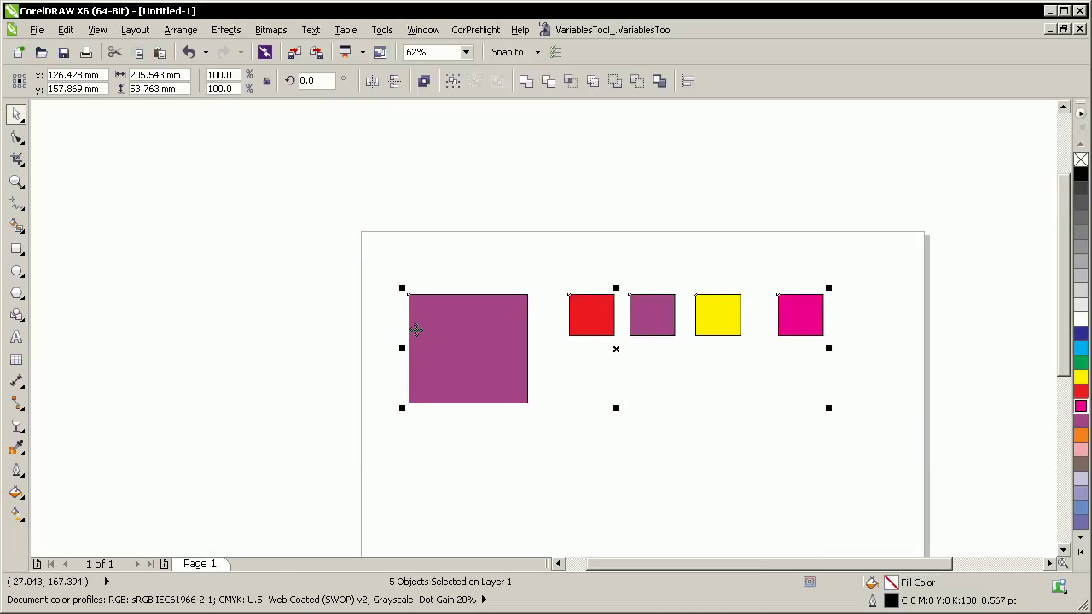
{"action": "key", "text": "c"}
{"action": "key", "text": "ctrl+z"}
{"action": "key", "text": "ctrl+z"}
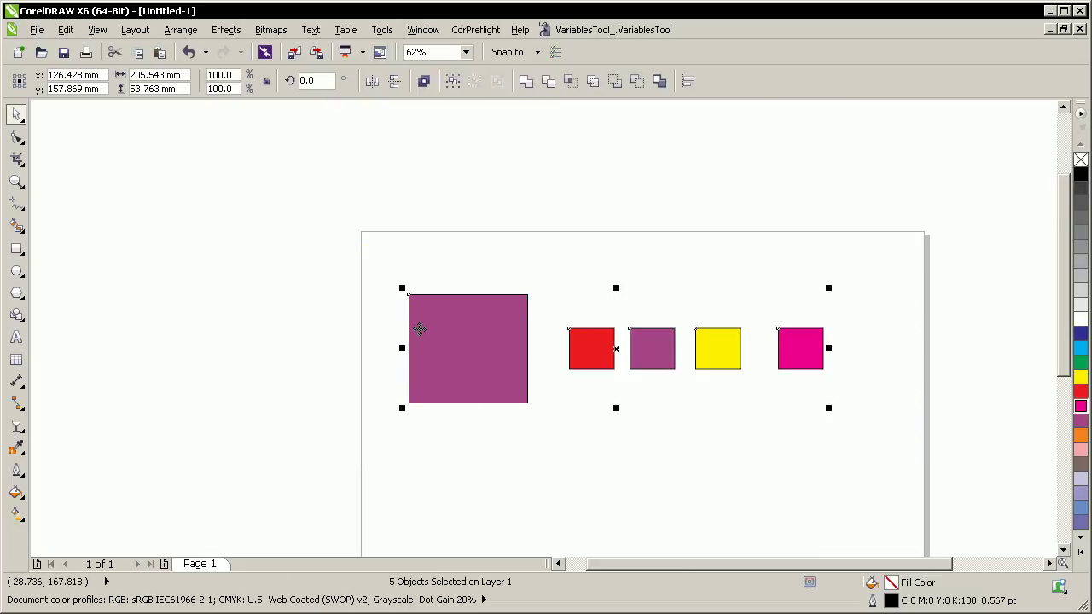
{"action": "key", "text": "b"}
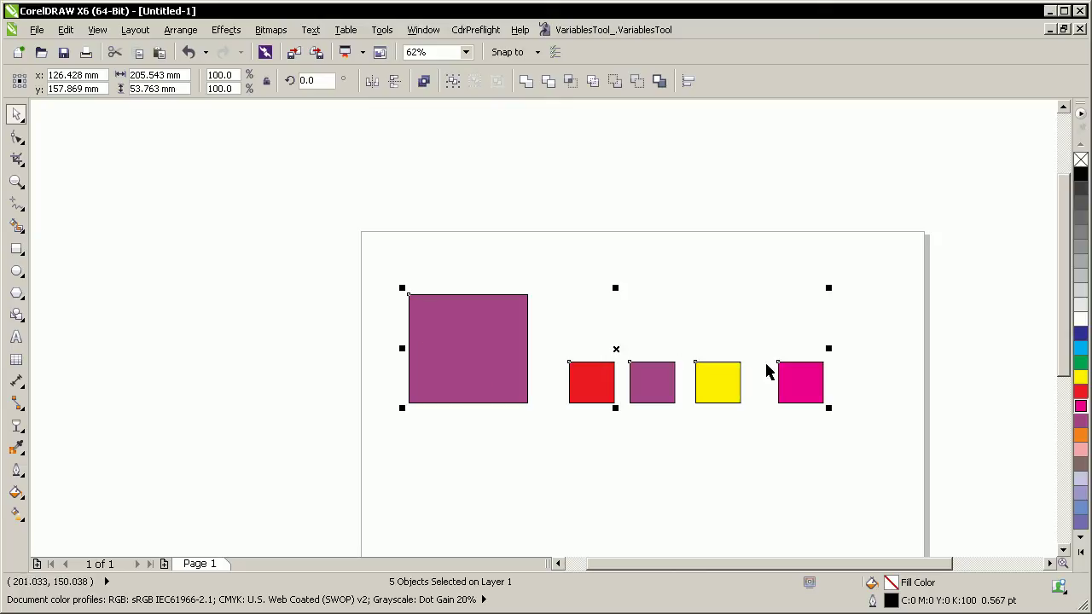
{"action": "key", "text": "shift+e"}
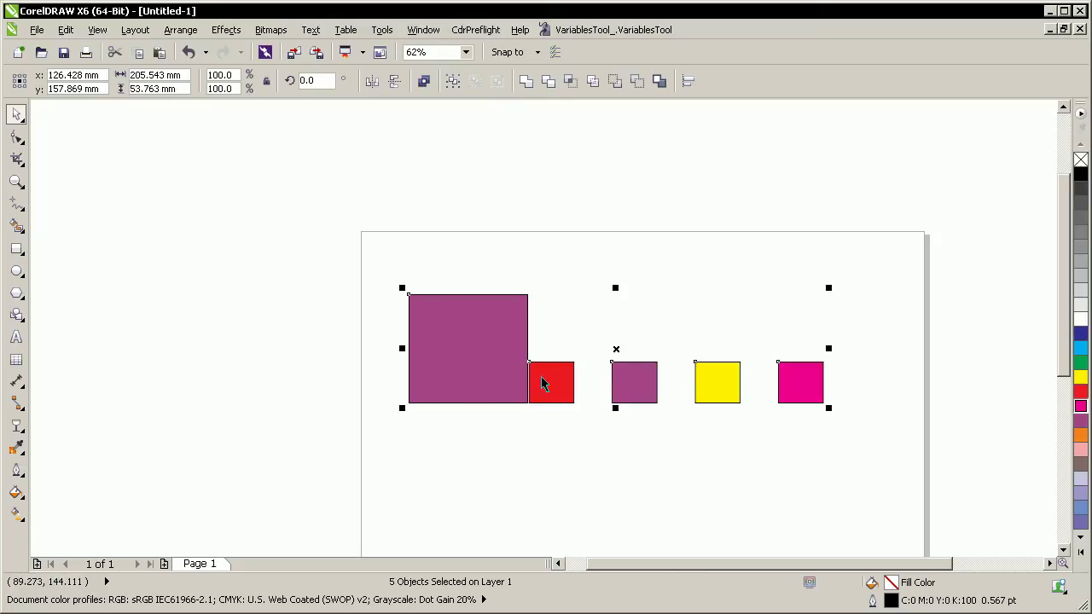
{"action": "key", "text": "shift+p"}
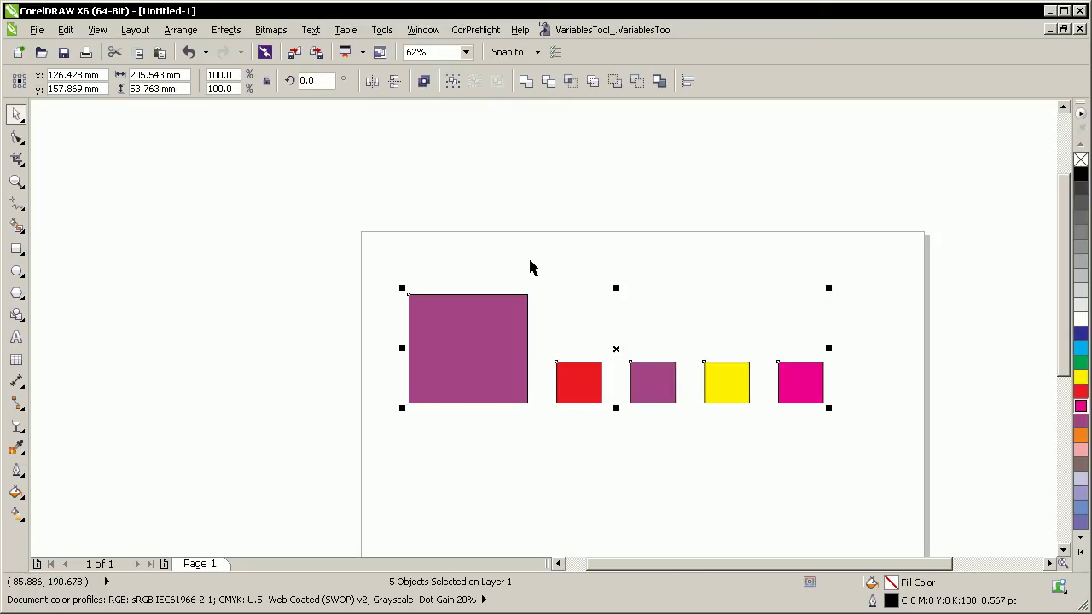
Place red above the large square and purple, yellow and magenta below it.
{"action": "left_click", "coordinate": [726, 231]}
{"action": "left_click_drag", "start_coordinate": [571, 386], "coordinate": [480, 243]}
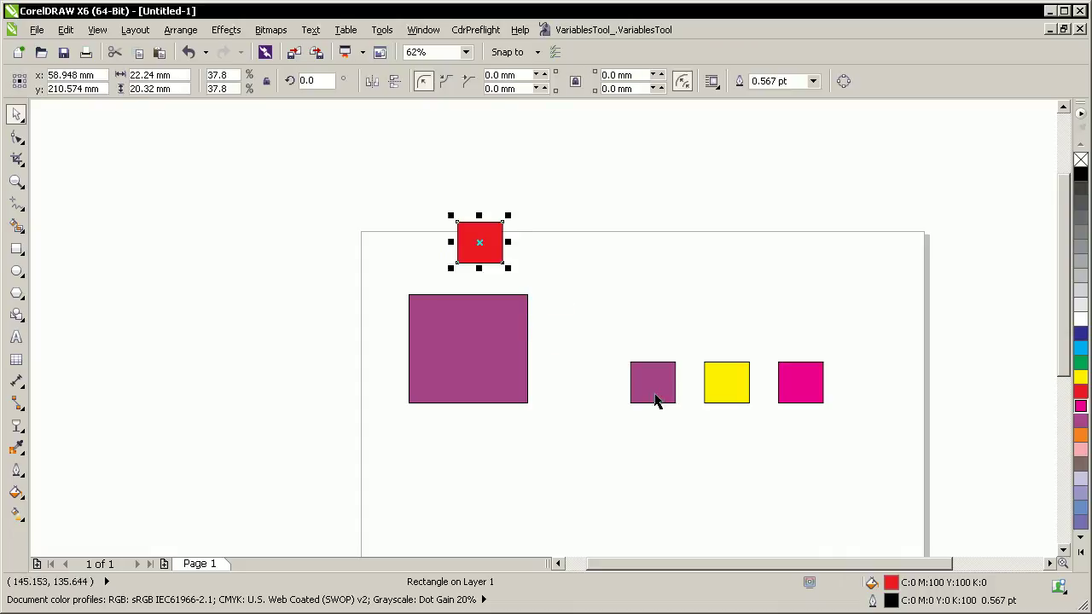
{"action": "left_click_drag", "start_coordinate": [654, 400], "coordinate": [480, 513]}
{"action": "left_click_drag", "start_coordinate": [707, 366], "coordinate": [486, 430]}
{"action": "left_click_drag", "start_coordinate": [816, 392], "coordinate": [446, 438]}
{"action": "left_click_drag", "start_coordinate": [361, 163], "coordinate": [709, 546]}
Center the squares on one vertical line and drag the bottom square further down.
{"action": "key", "text": "c"}
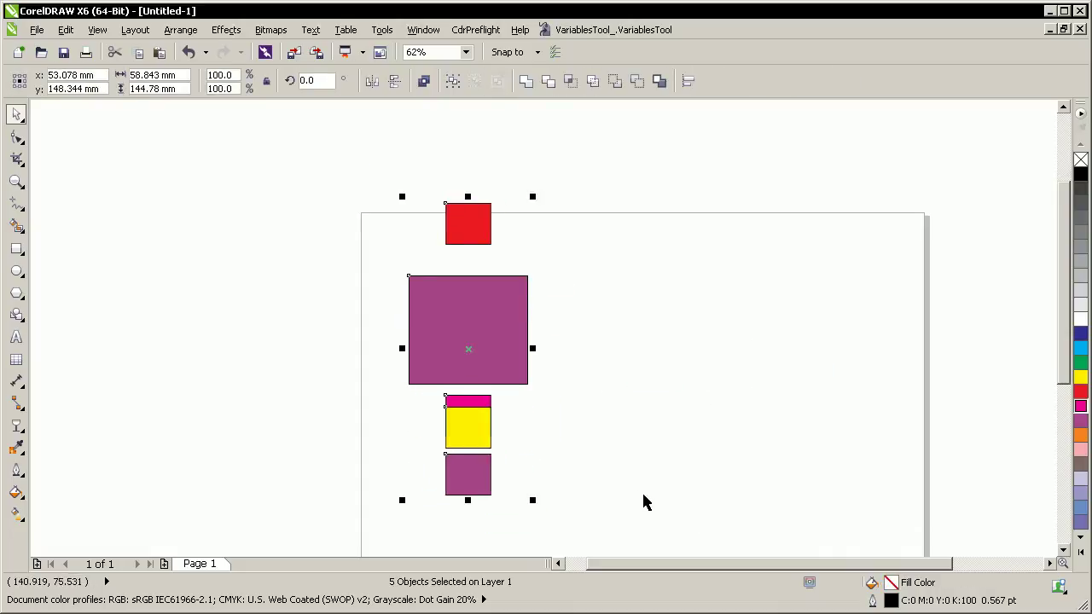
{"action": "left_click", "coordinate": [554, 508]}
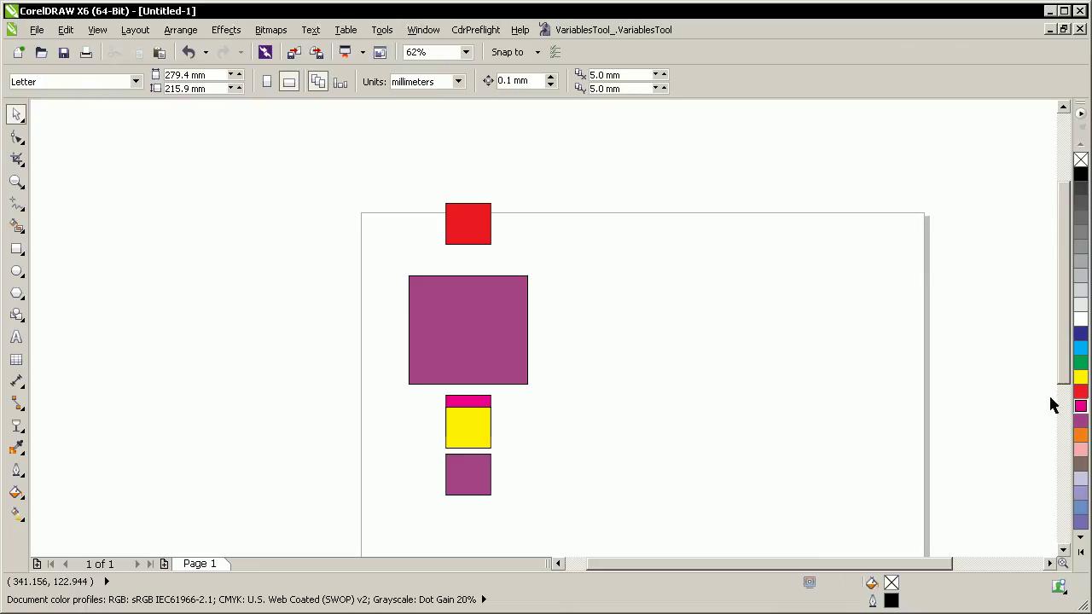
{"action": "scroll", "coordinate": [1062, 409], "scroll_direction": "down", "scroll_amount": 3}
{"action": "left_click_drag", "start_coordinate": [485, 407], "coordinate": [478, 483]}
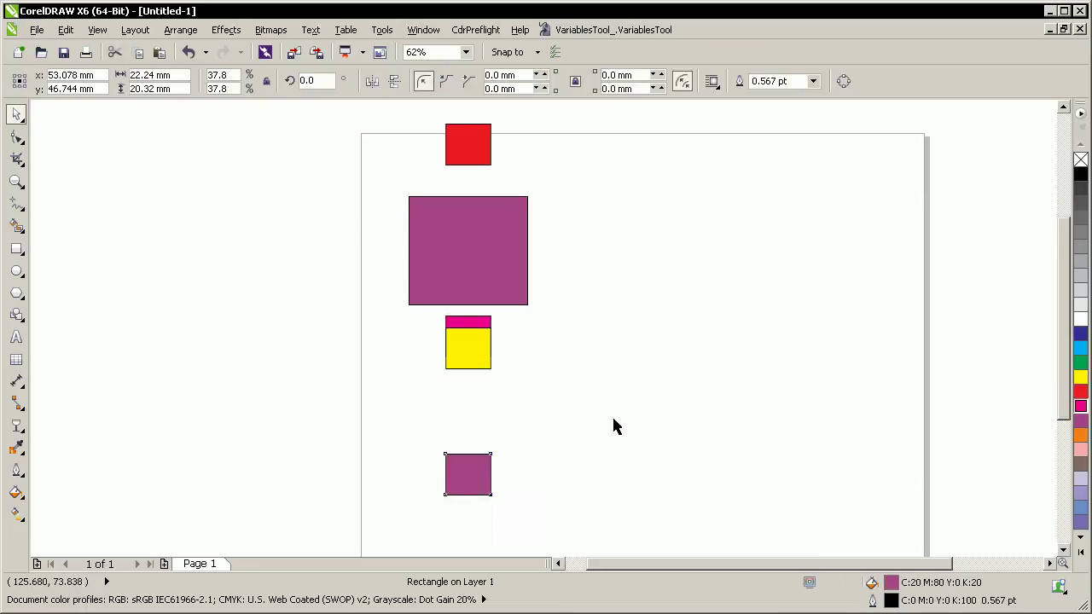
Distribute all five squares with equal vertical gaps between them, then deselect.
{"action": "key", "text": "ctrl+a"}
{"action": "key", "text": "shift+a"}
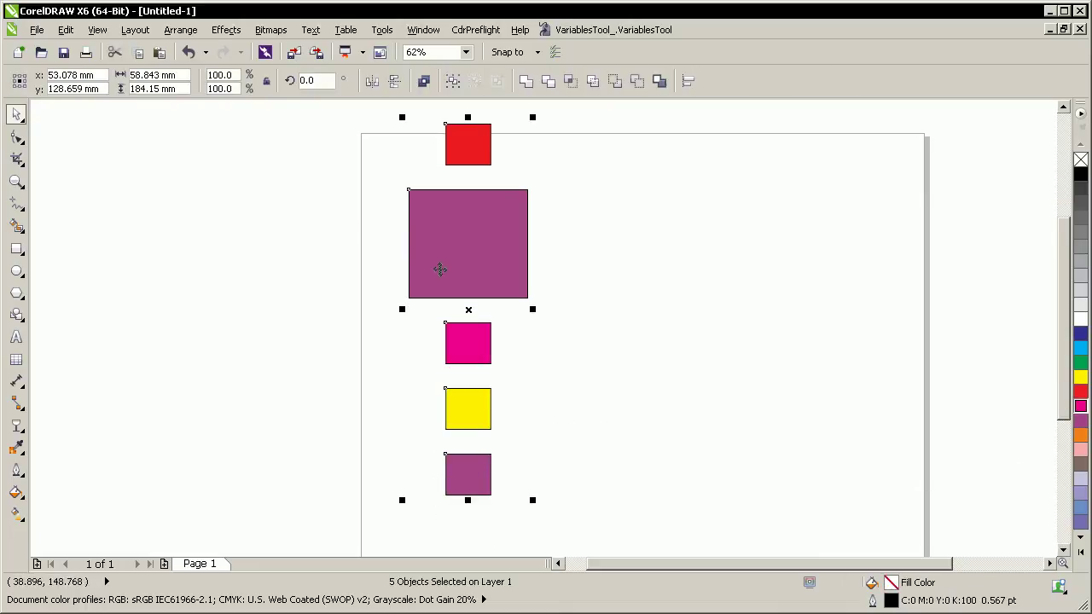
{"action": "key", "text": "shift+c"}
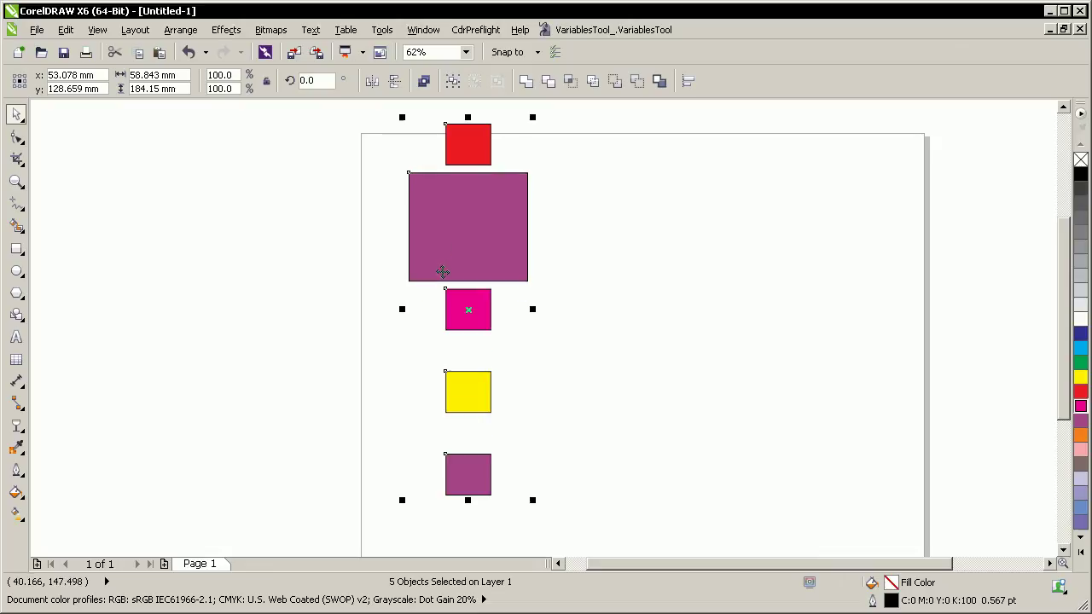
{"action": "key", "text": "ctrl+z"}
{"action": "left_click", "coordinate": [499, 264]}
{"action": "left_click", "coordinate": [354, 450]}
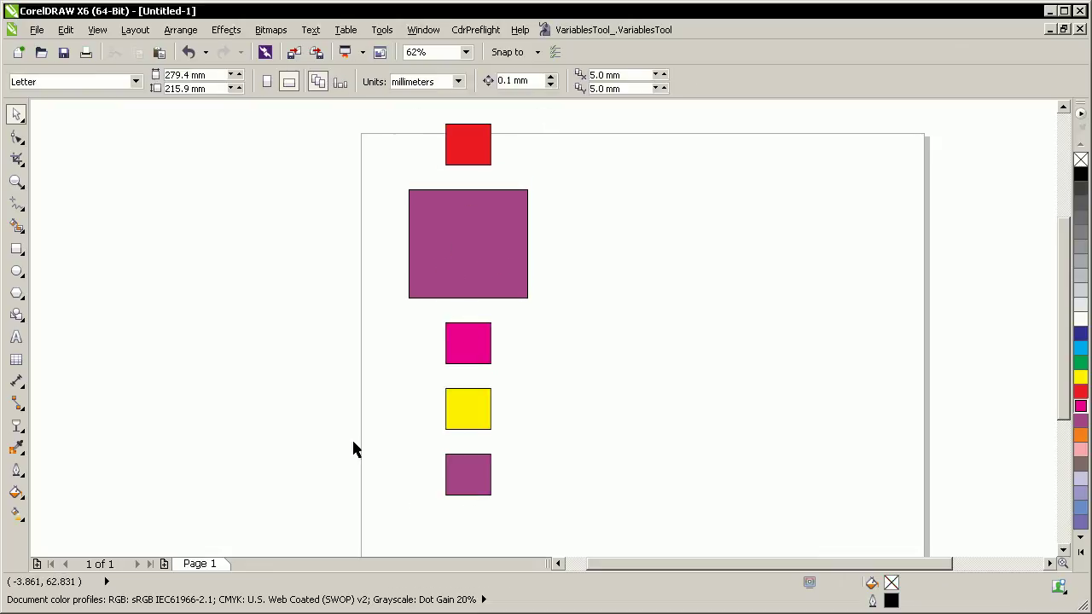
Draw a circle with the Ellipse tool just right of the large purple square.
{"action": "left_click", "coordinate": [17, 270]}
{"action": "left_click_drag", "start_coordinate": [592, 214], "coordinate": [682, 304]}
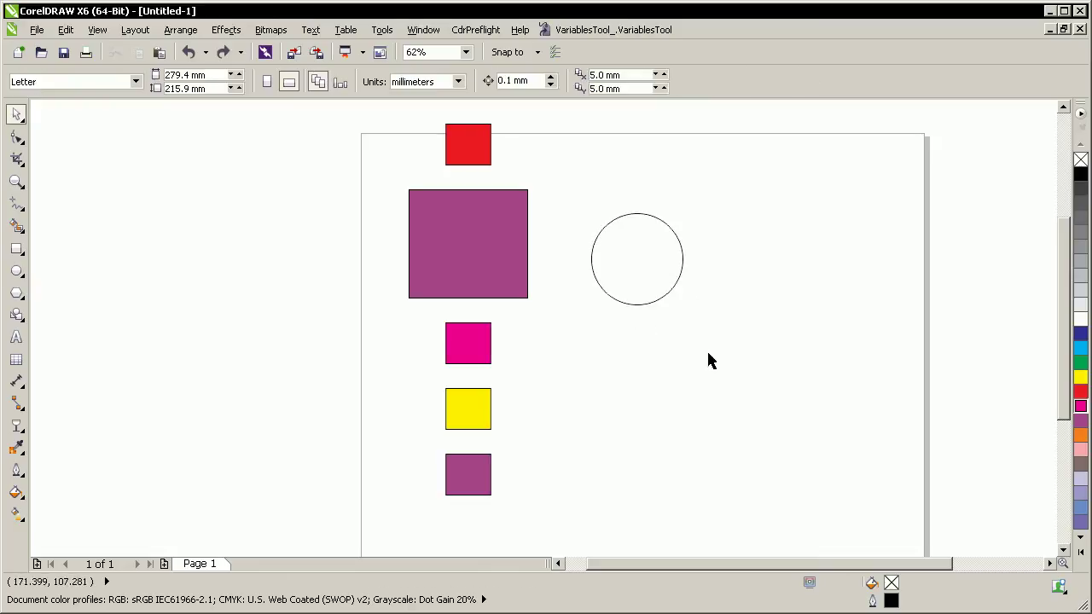